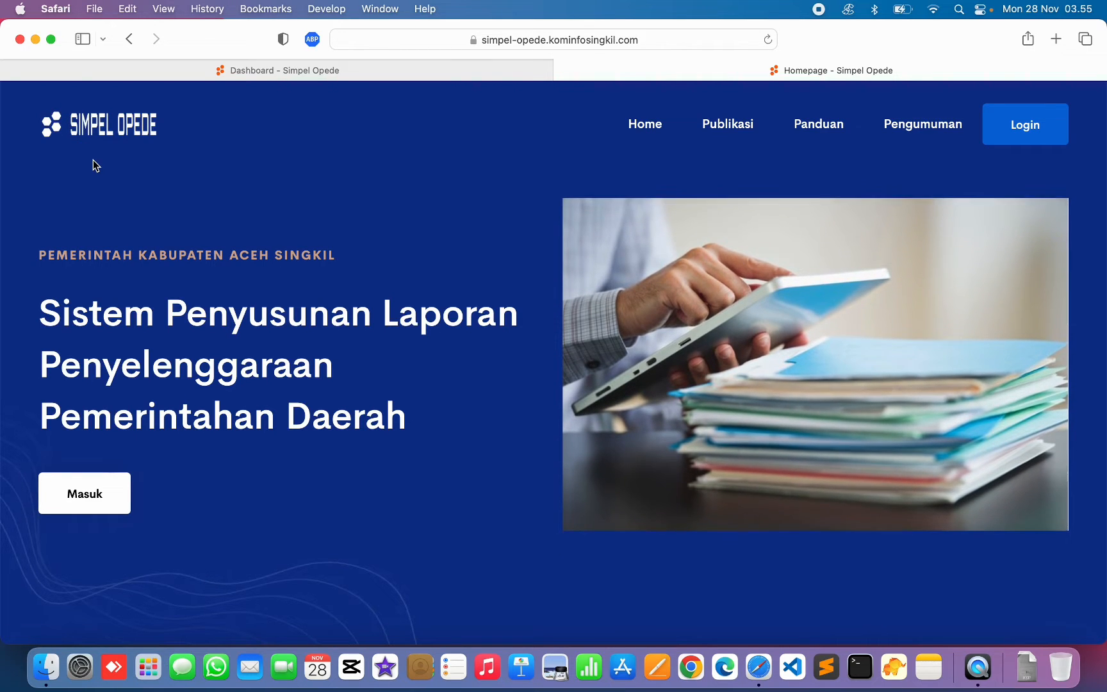
- Keep TAHUN 2022 as the Publikasi period: 0 verified, 3 awaiting, 43 not submitted
{"action": "scroll", "coordinate": [285, 194], "scroll_direction": "up", "scroll_amount": 1}
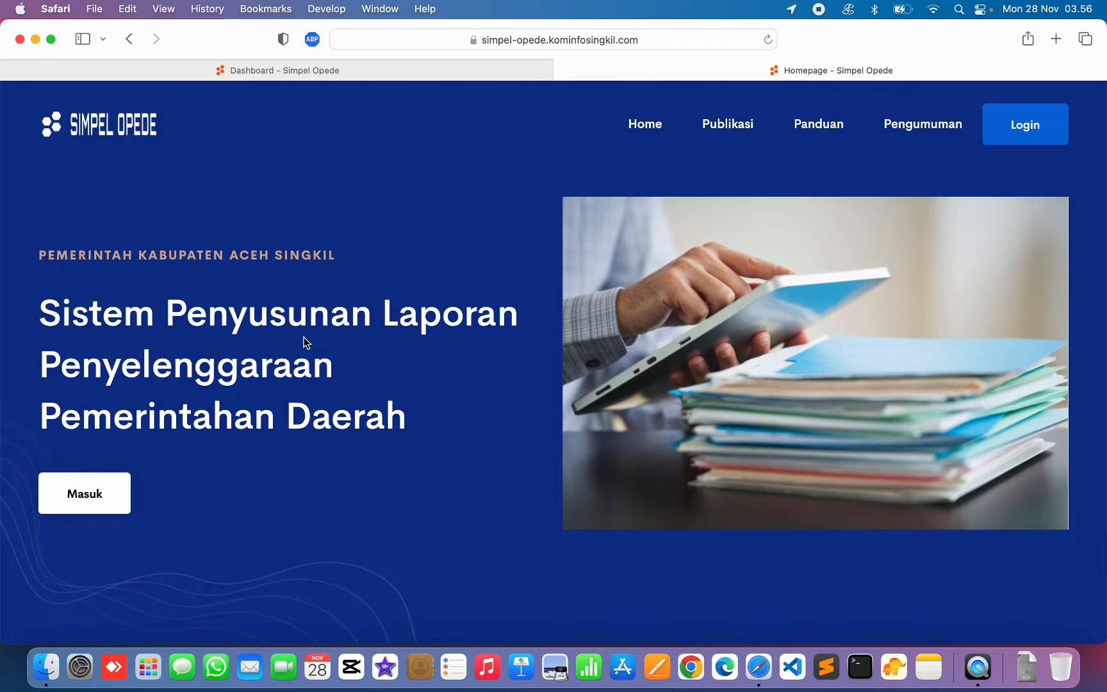
{"action": "scroll", "coordinate": [303, 337], "scroll_direction": "down", "scroll_amount": 10}
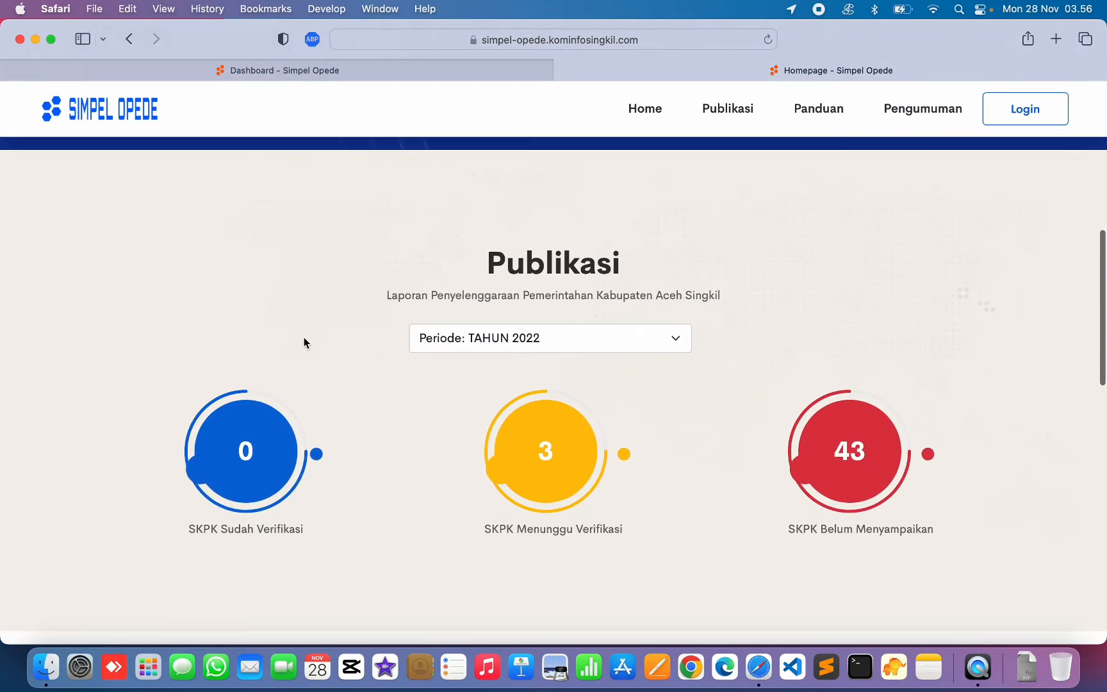
{"action": "scroll", "coordinate": [304, 343], "scroll_direction": "down", "scroll_amount": 1}
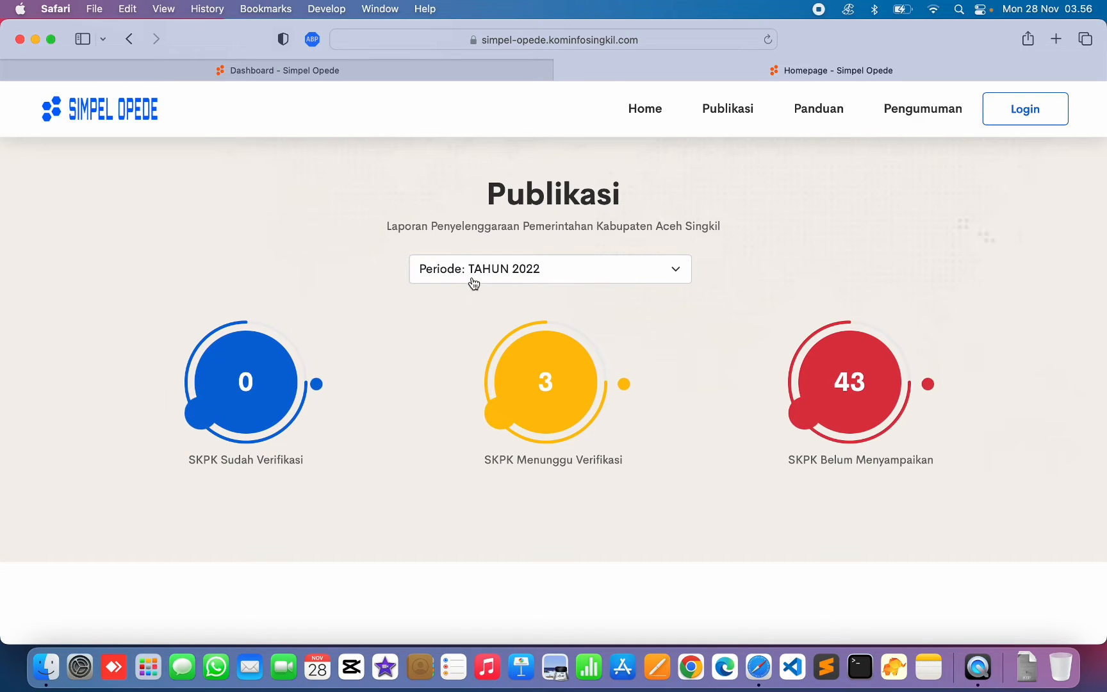
{"action": "left_click", "coordinate": [577, 280]}
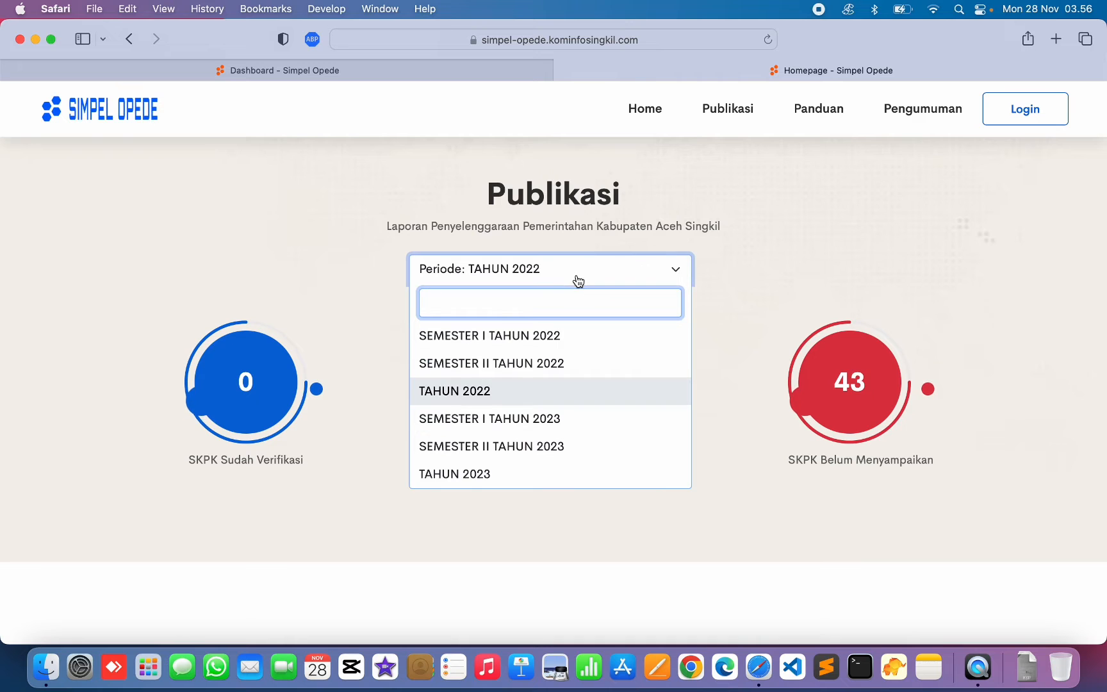
{"action": "left_click", "coordinate": [372, 232]}
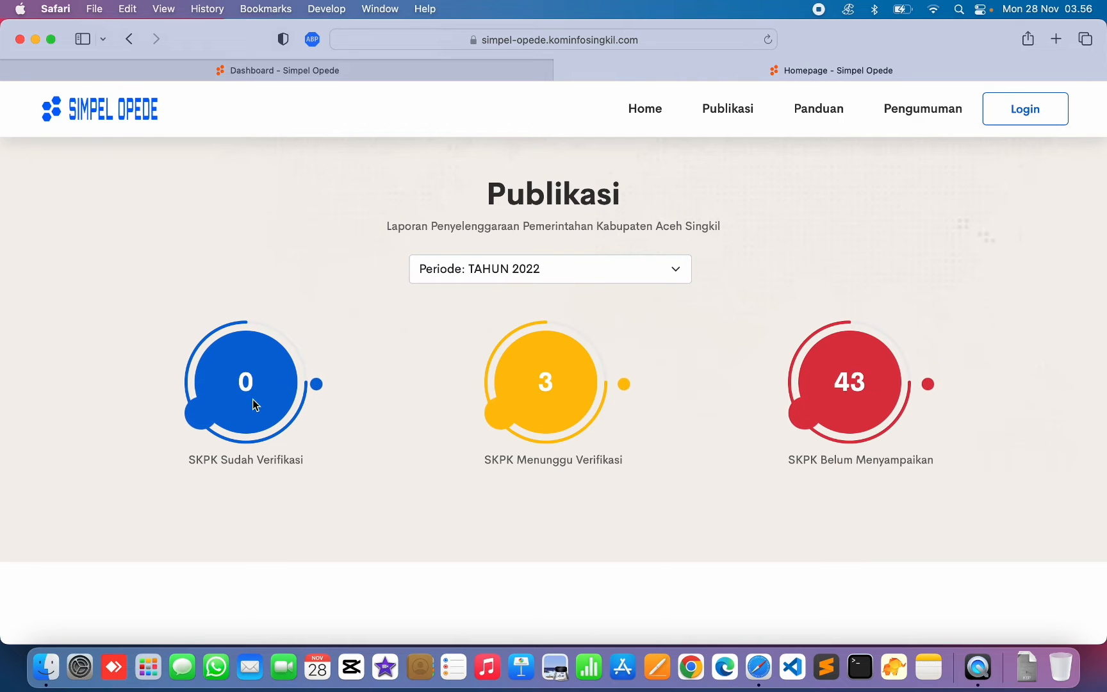
- Cycle the Tahun 2022 view through verified, awaiting-verification and not-yet-submitted agencies
{"action": "left_click", "coordinate": [242, 390]}
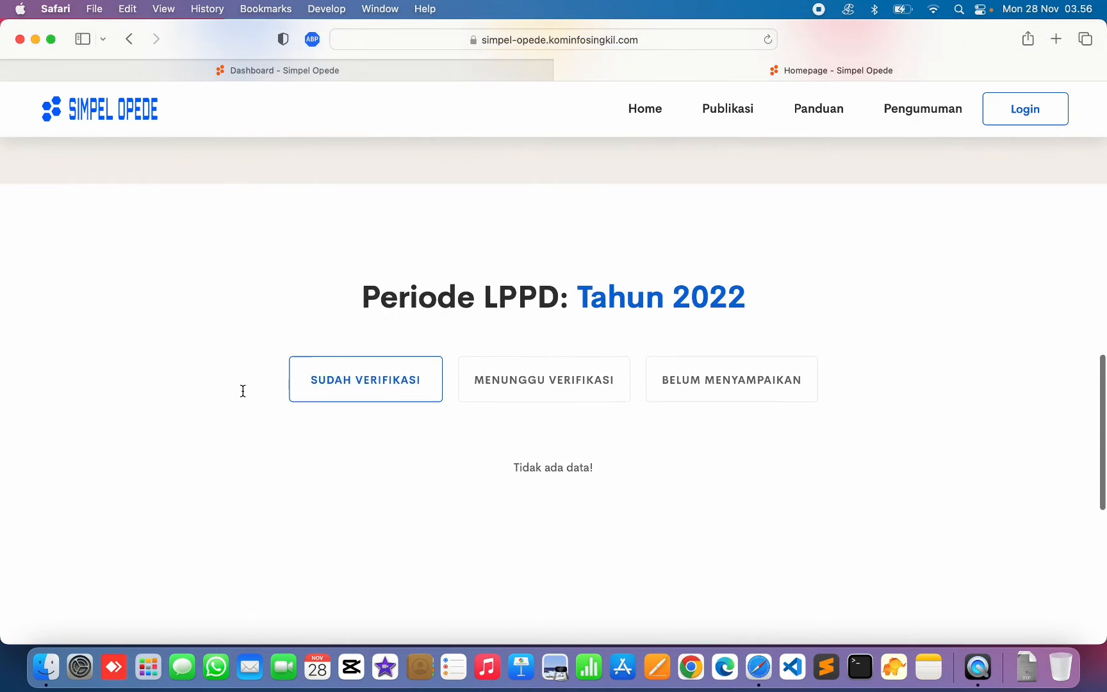
{"action": "scroll", "coordinate": [243, 392], "scroll_direction": "down", "scroll_amount": 2}
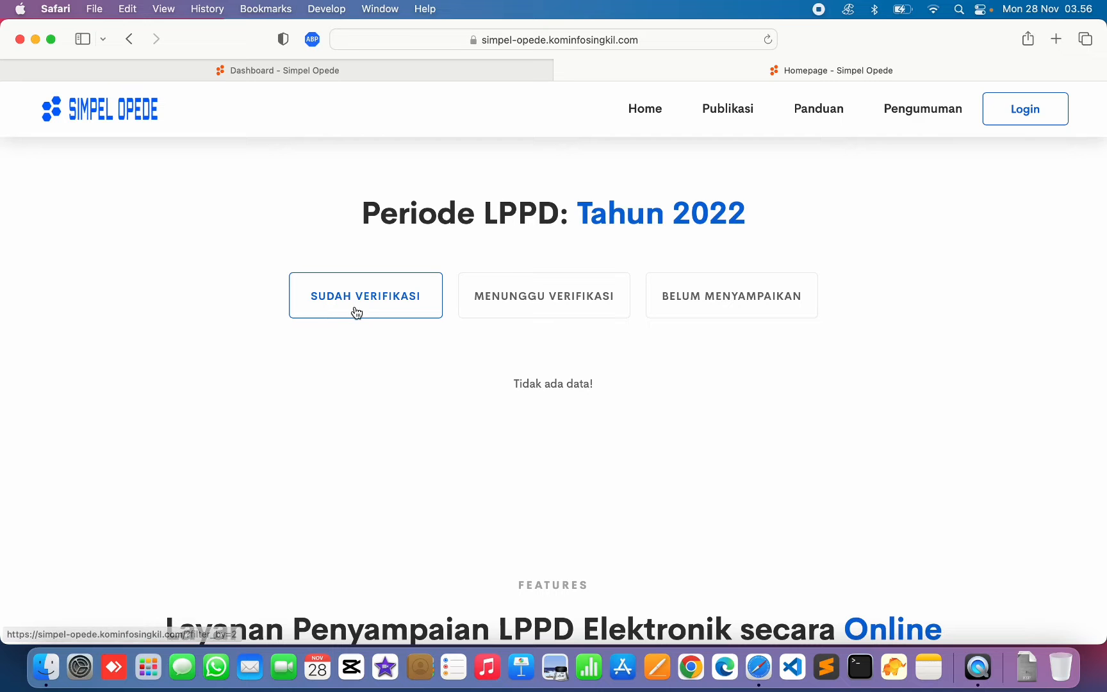
{"action": "left_click", "coordinate": [590, 301]}
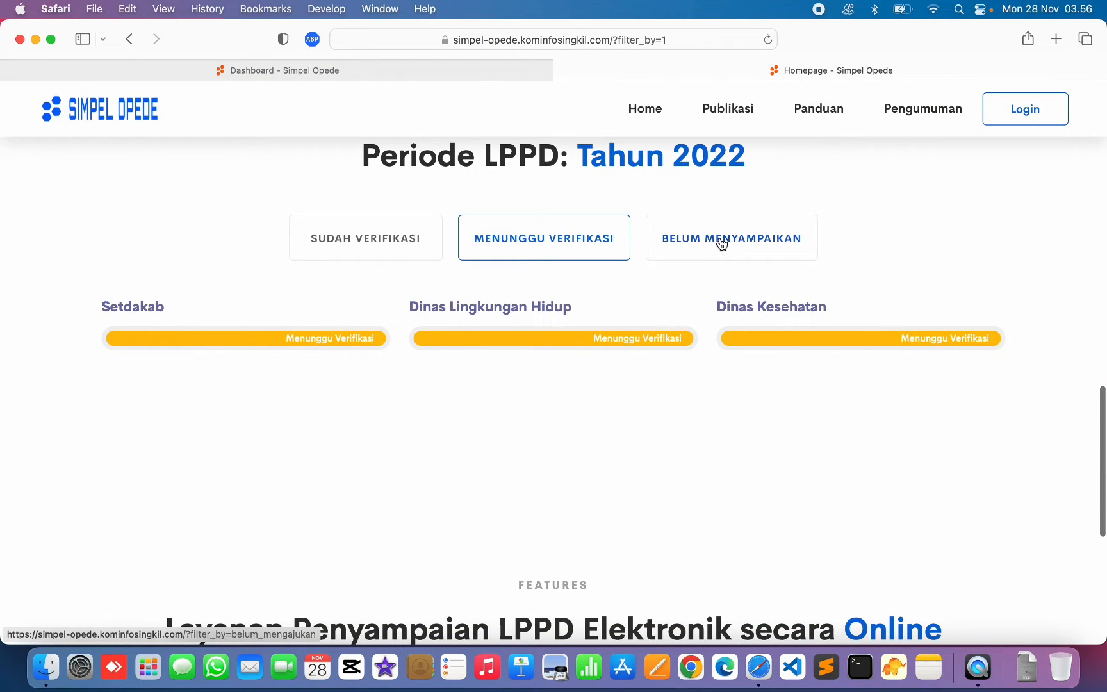
{"action": "left_click", "coordinate": [762, 244]}
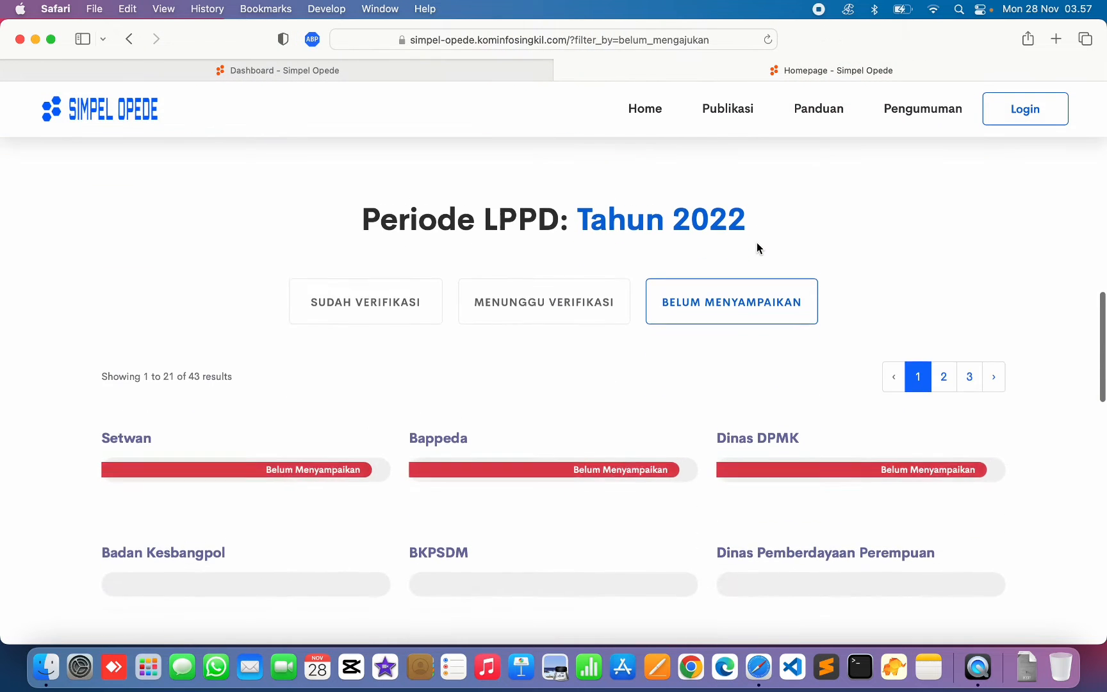
- Open the Publikasi page listing the 43 not-yet-submitted agencies, such as Setwan and Bappeda
{"action": "scroll", "coordinate": [757, 248], "scroll_direction": "down", "scroll_amount": 5}
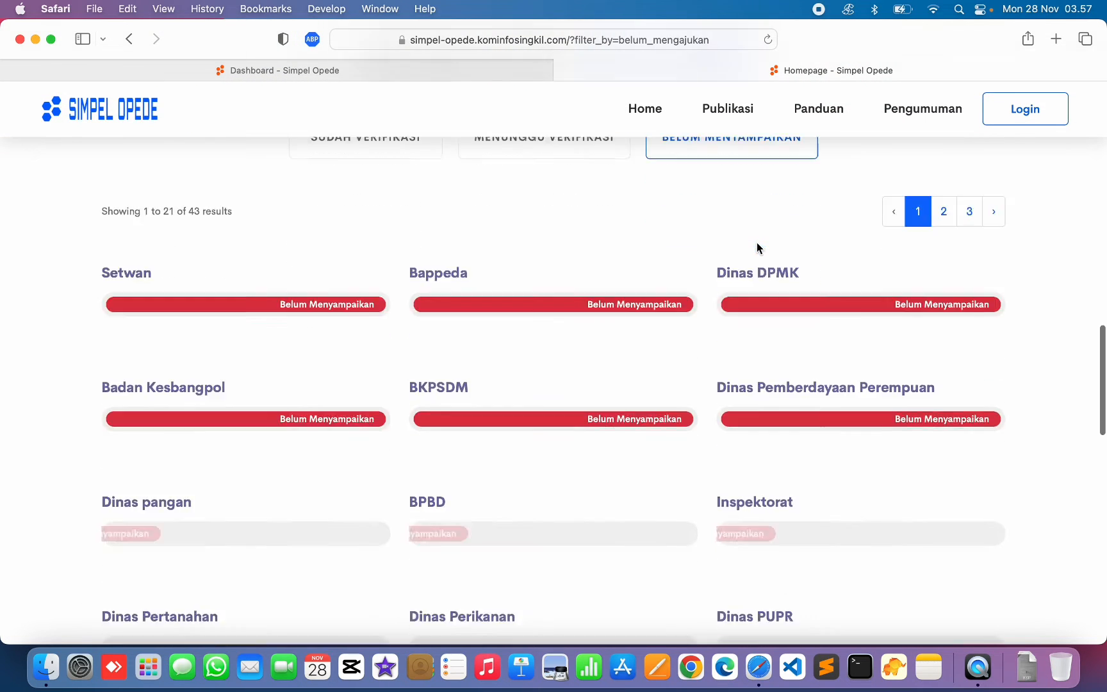
{"action": "scroll", "coordinate": [757, 246], "scroll_direction": "down", "scroll_amount": 5}
{"action": "scroll", "coordinate": [757, 247], "scroll_direction": "up", "scroll_amount": 5}
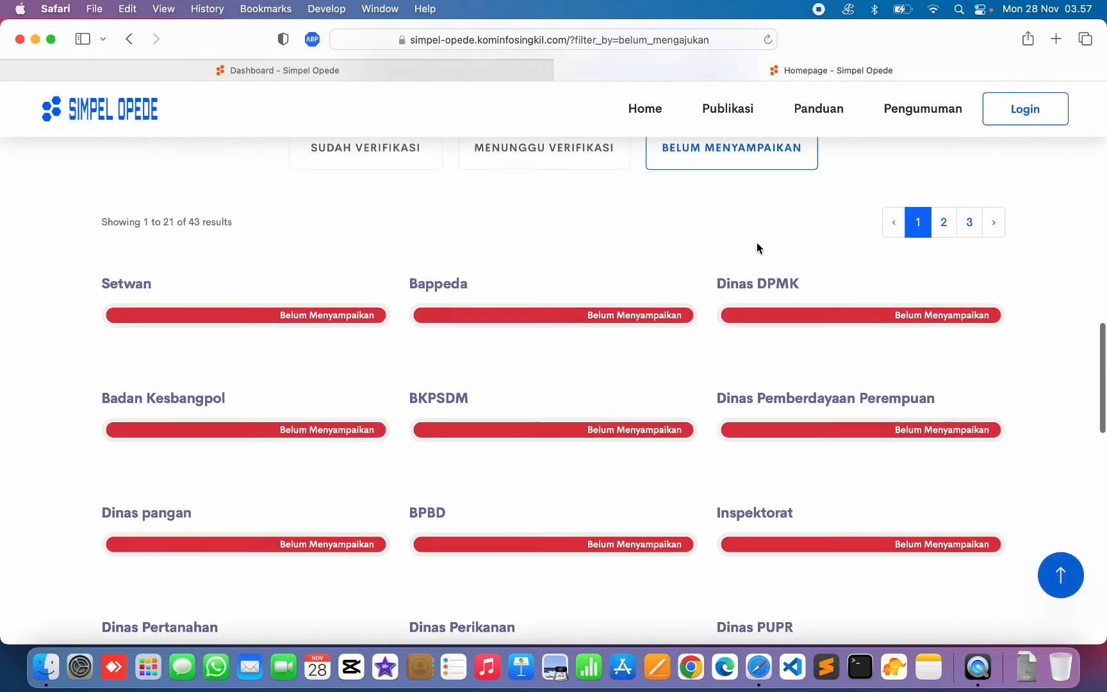
{"action": "scroll", "coordinate": [757, 248], "scroll_direction": "up", "scroll_amount": 3}
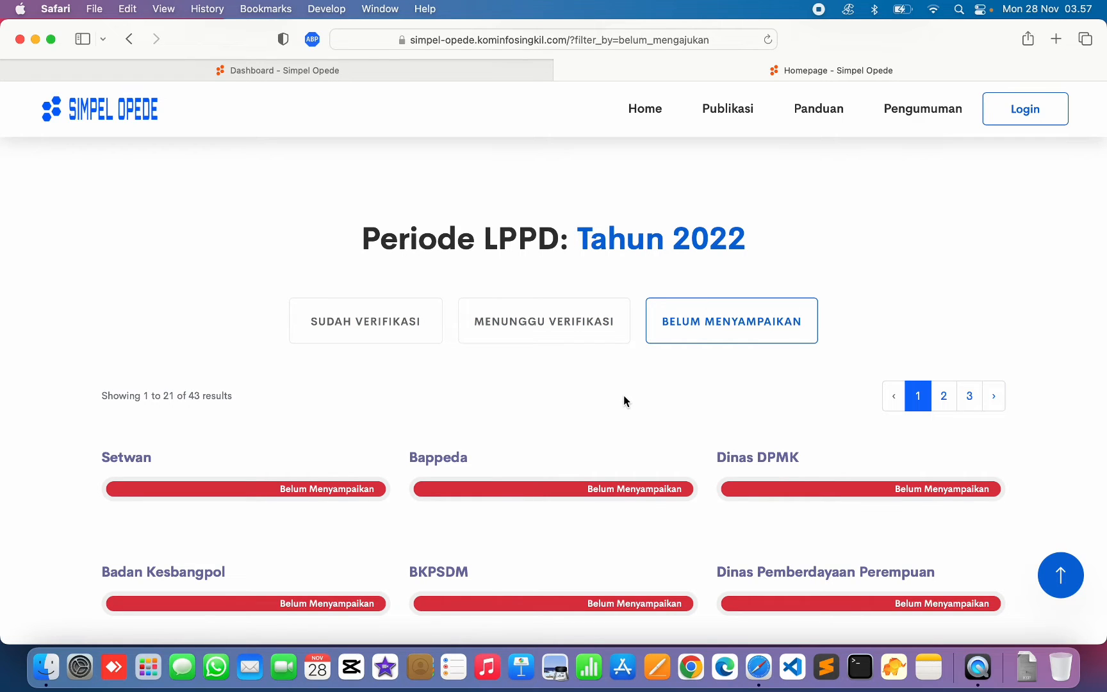
{"action": "scroll", "coordinate": [623, 396], "scroll_direction": "down", "scroll_amount": 15}
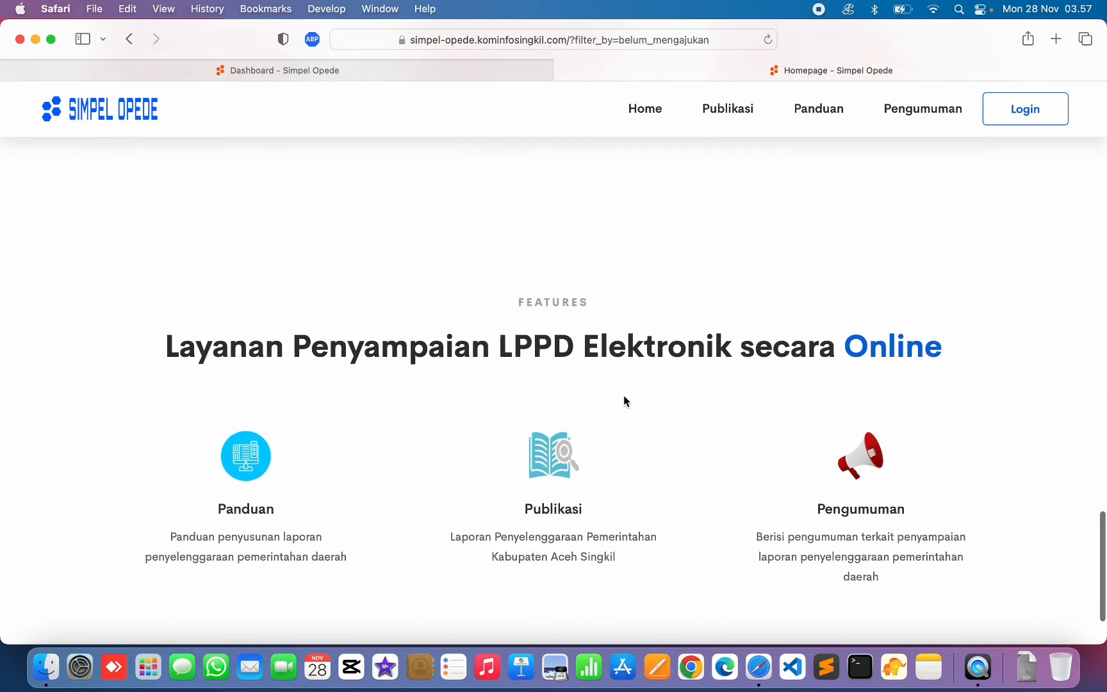
{"action": "left_click", "coordinate": [625, 410]}
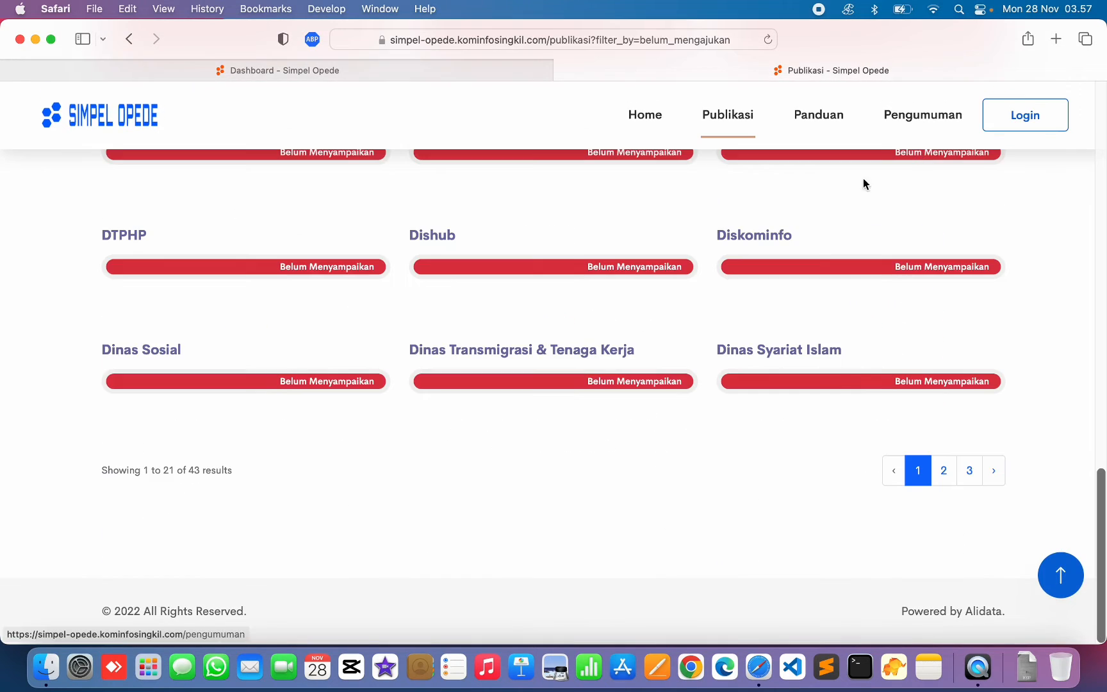
{"action": "scroll", "coordinate": [770, 223], "scroll_direction": "up", "scroll_amount": 15}
{"action": "scroll", "coordinate": [773, 221], "scroll_direction": "down", "scroll_amount": 10}
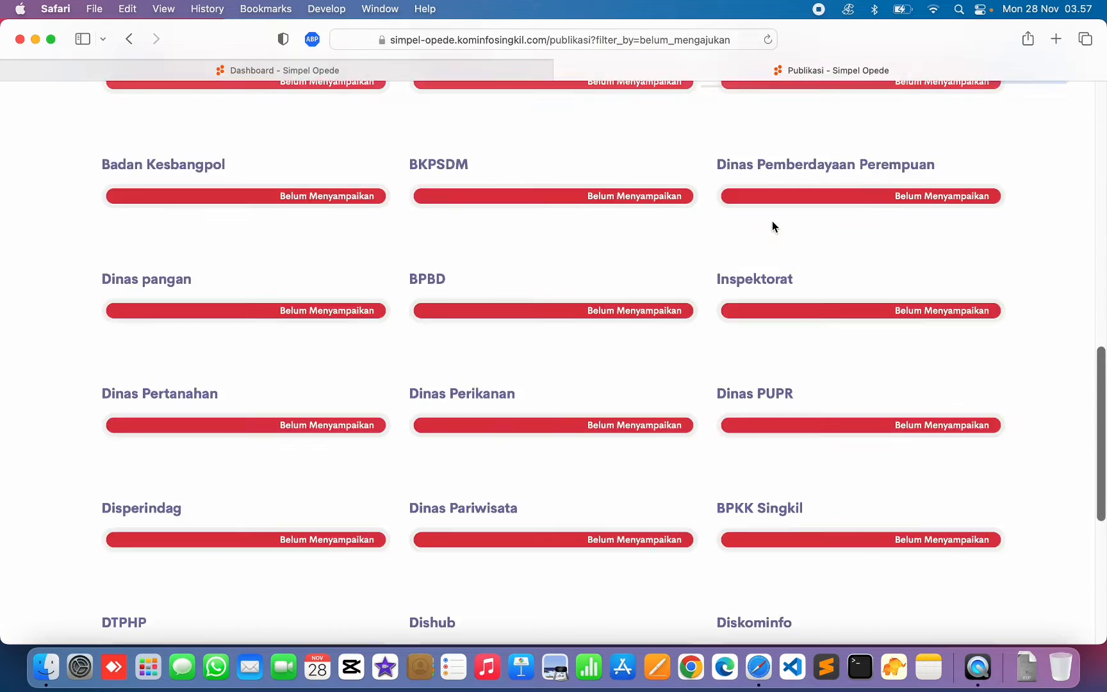
{"action": "scroll", "coordinate": [773, 226], "scroll_direction": "down", "scroll_amount": 5}
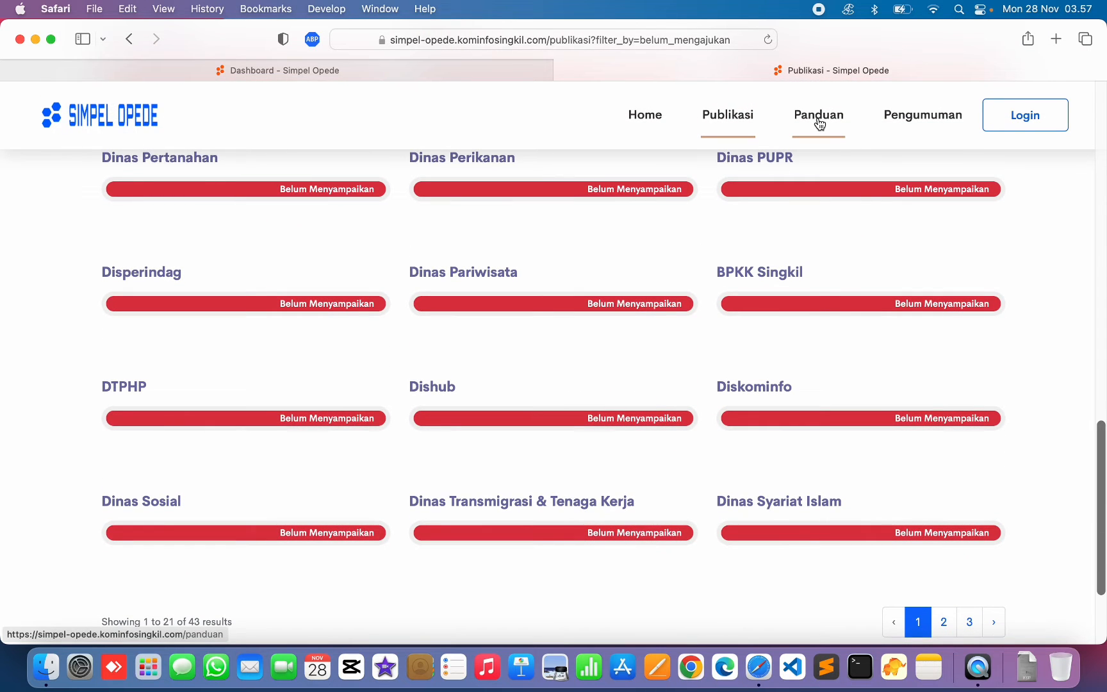
- Open the Panduan page and scroll down to the FORMAT PENYUSUNAN LPPD links
{"action": "left_click", "coordinate": [819, 120]}
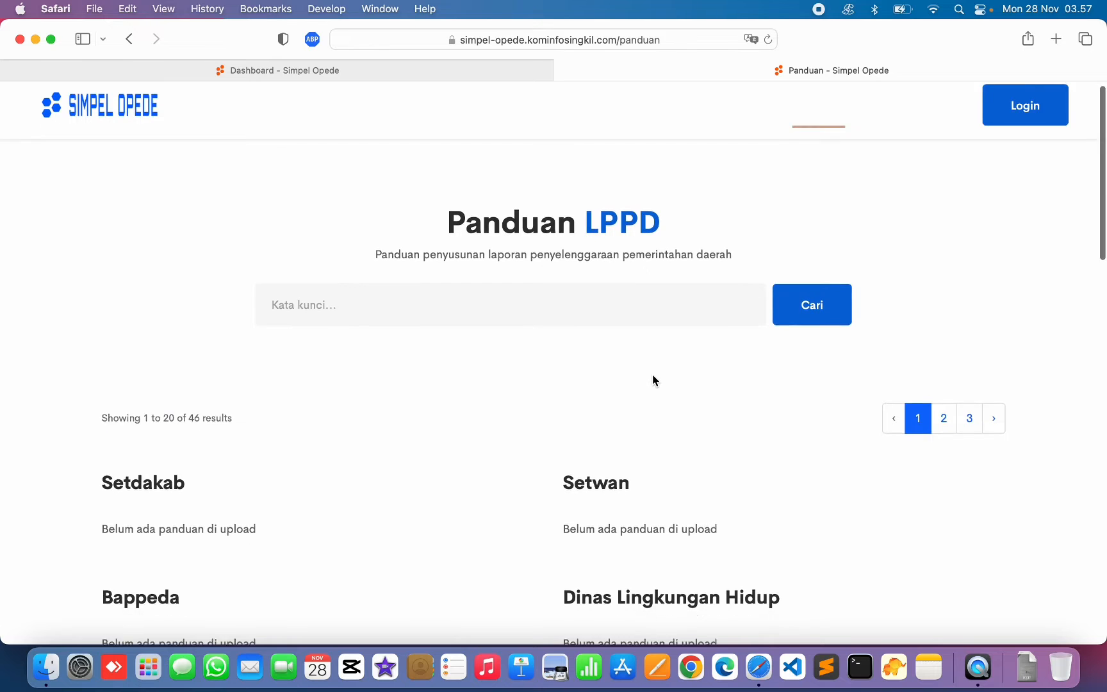
{"action": "scroll", "coordinate": [654, 376], "scroll_direction": "down", "scroll_amount": 3}
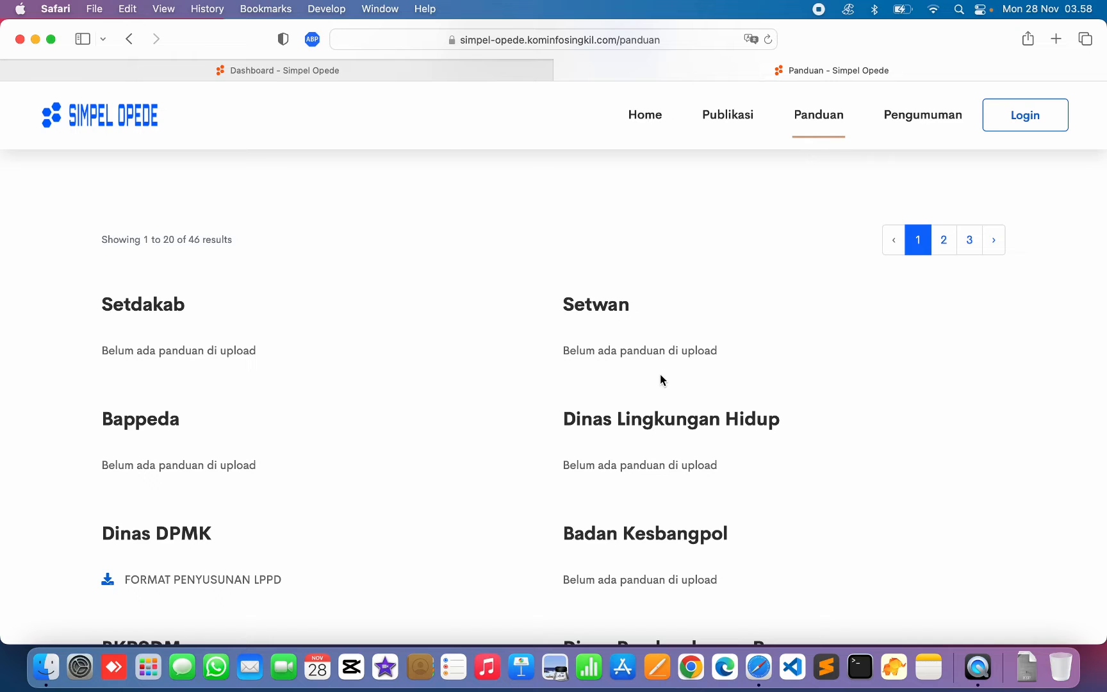
{"action": "scroll", "coordinate": [662, 380], "scroll_direction": "down", "scroll_amount": 3}
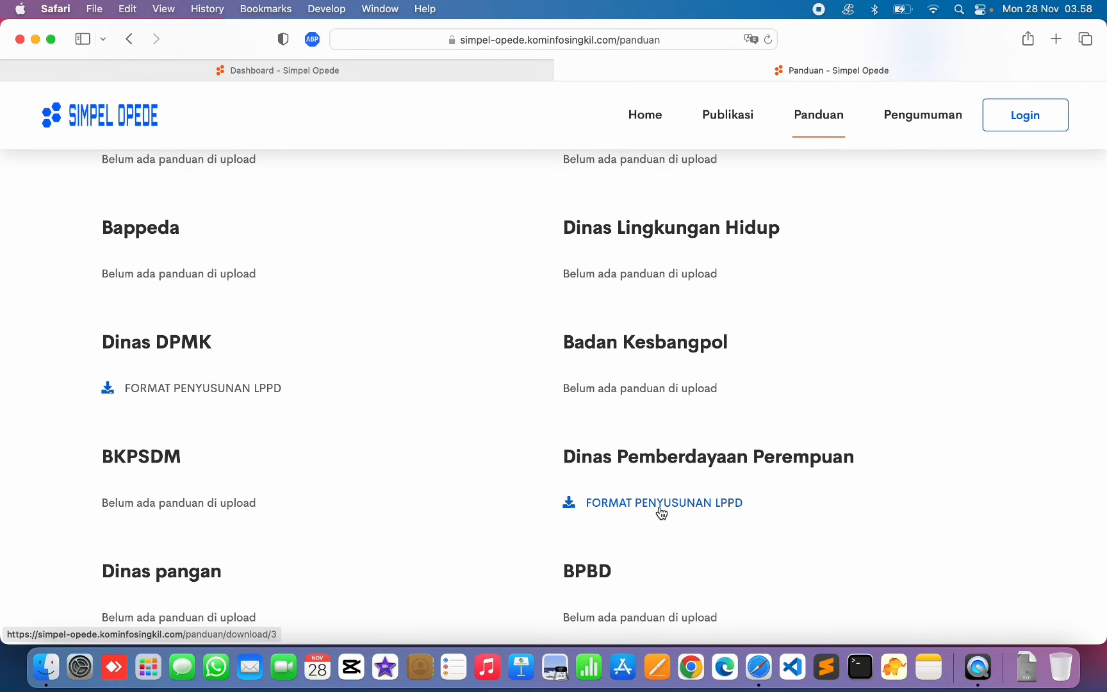
{"action": "left_click_drag", "start_coordinate": [594, 456], "coordinate": [806, 482]}
{"action": "left_click", "coordinate": [727, 484]}
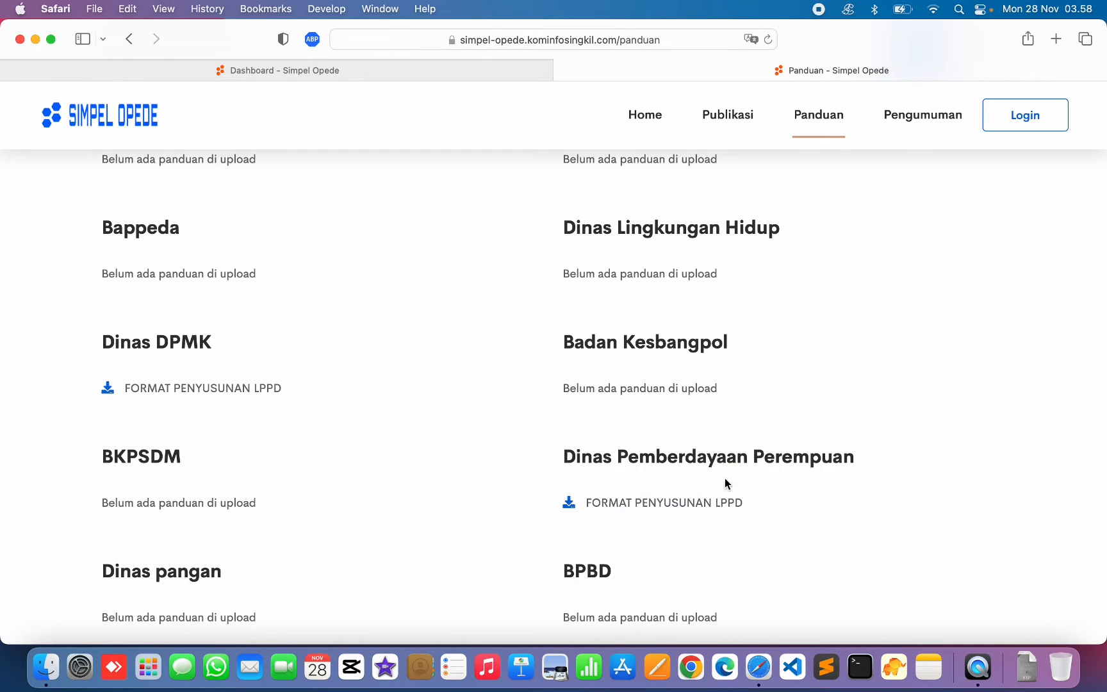
- Download the Pemberdayaan Perempuan and DPMK LPPD formats, then view the empty Pengumuman page
{"action": "left_click", "coordinate": [632, 504]}
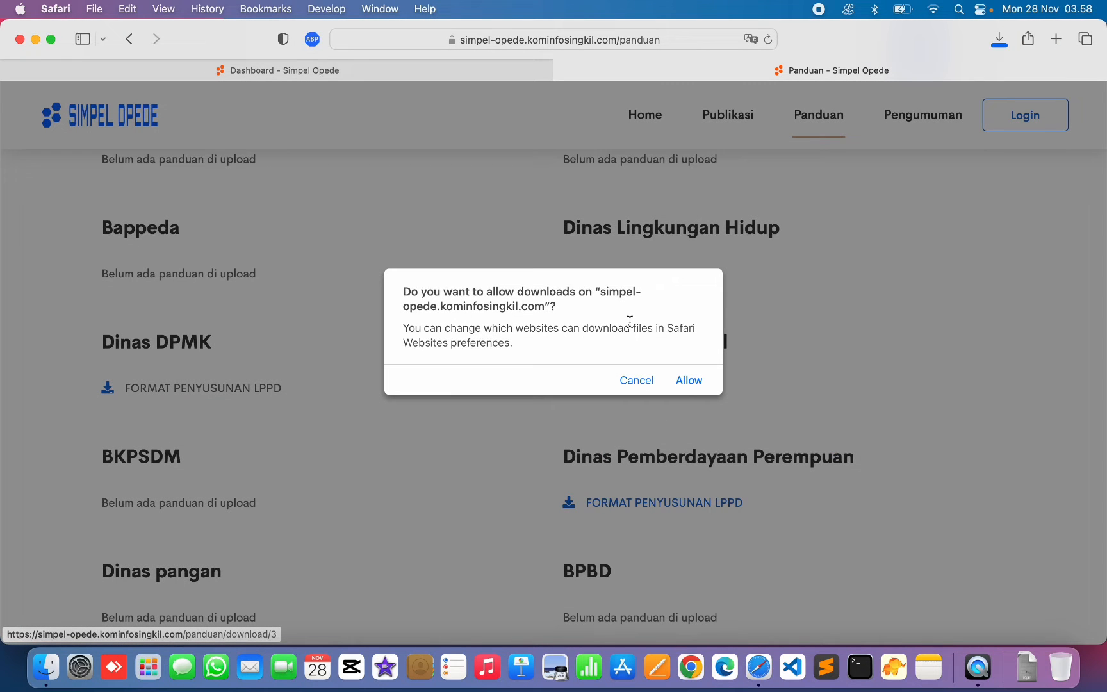
{"action": "left_click", "coordinate": [682, 384]}
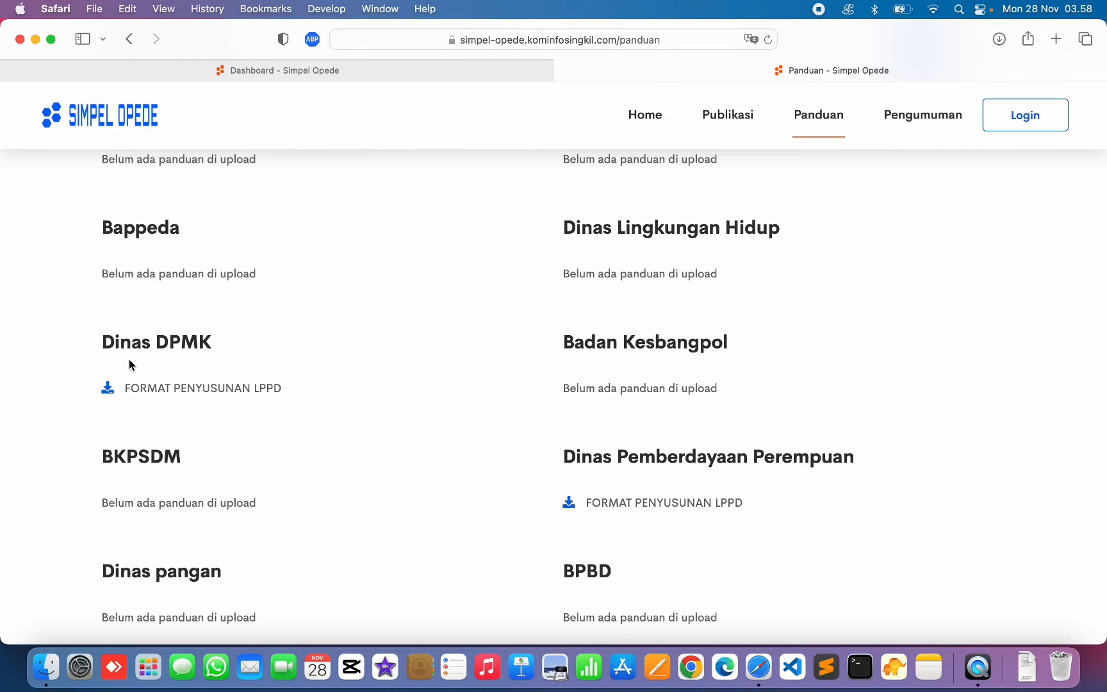
{"action": "left_click", "coordinate": [155, 389]}
{"action": "left_click", "coordinate": [921, 116]}
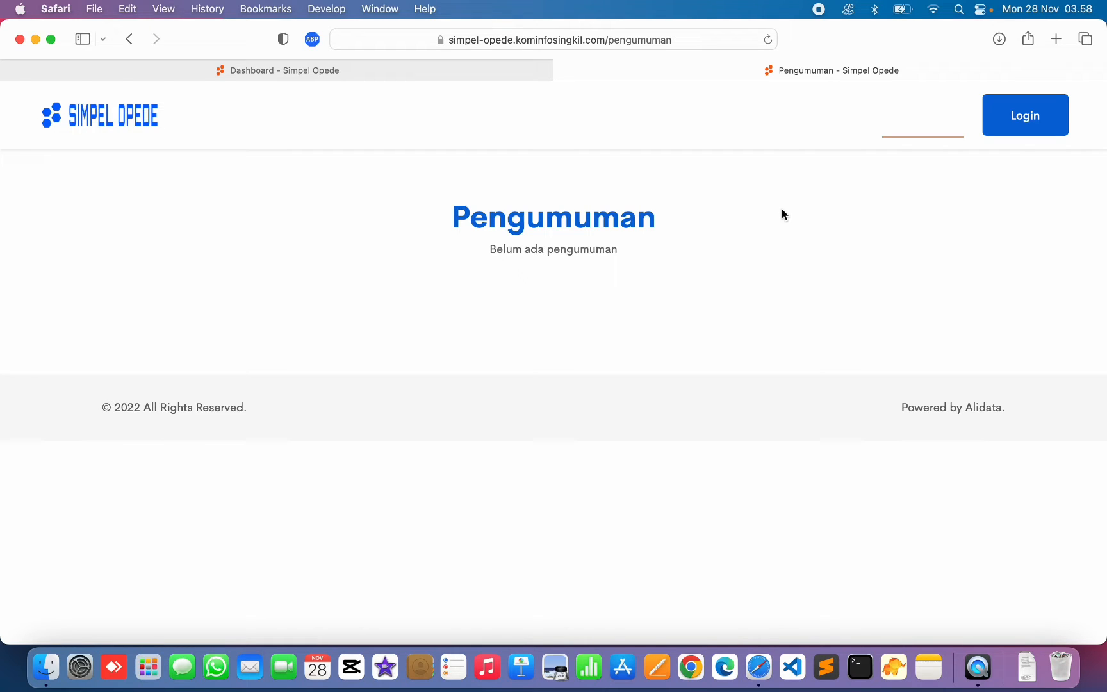
- Go back to the homepage using the SIMPEL OPEDE logo
{"action": "left_click", "coordinate": [82, 121]}
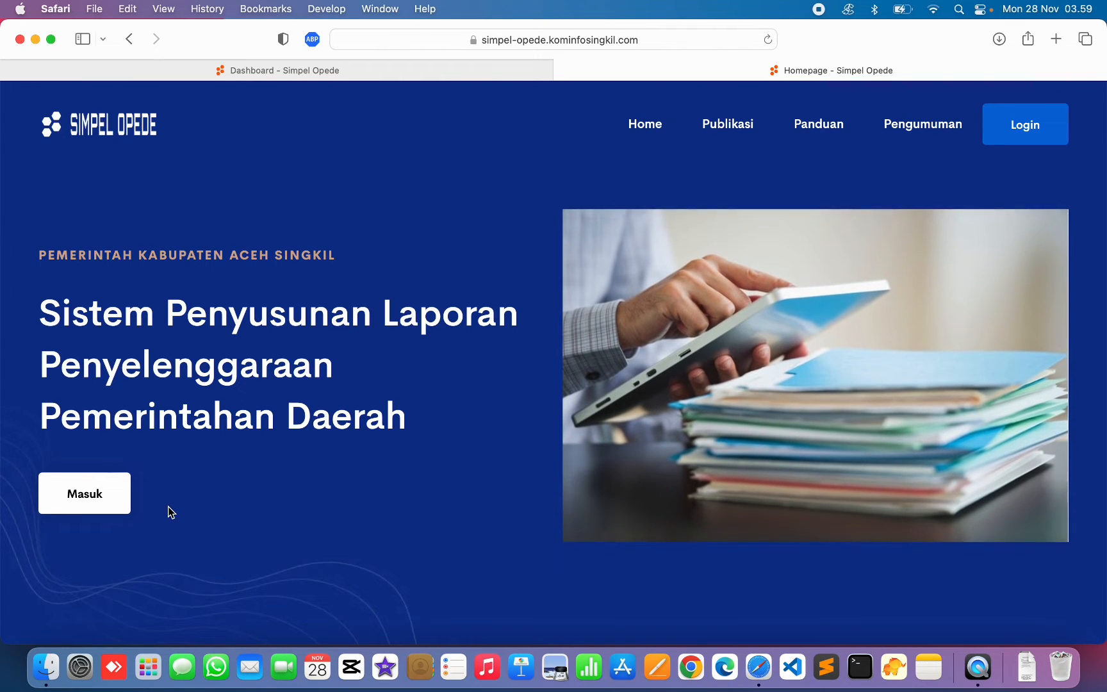
- Sign in as the agency operator with the saved credentials and the captcha code
{"action": "left_click", "coordinate": [103, 503]}
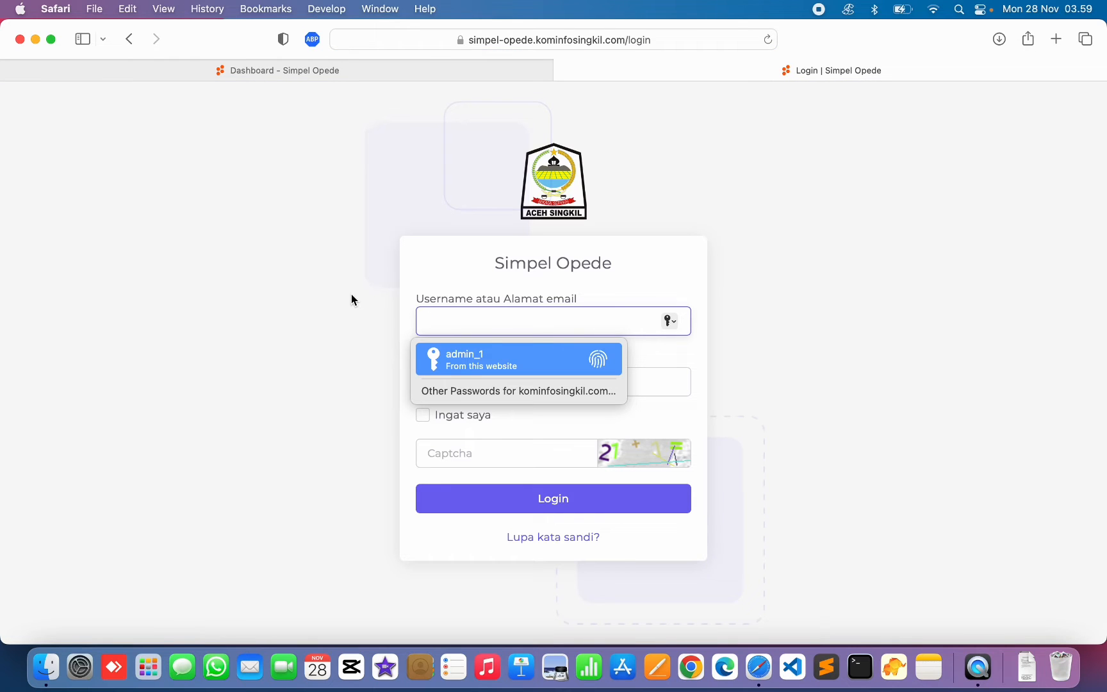
{"action": "type", "text": "op"}
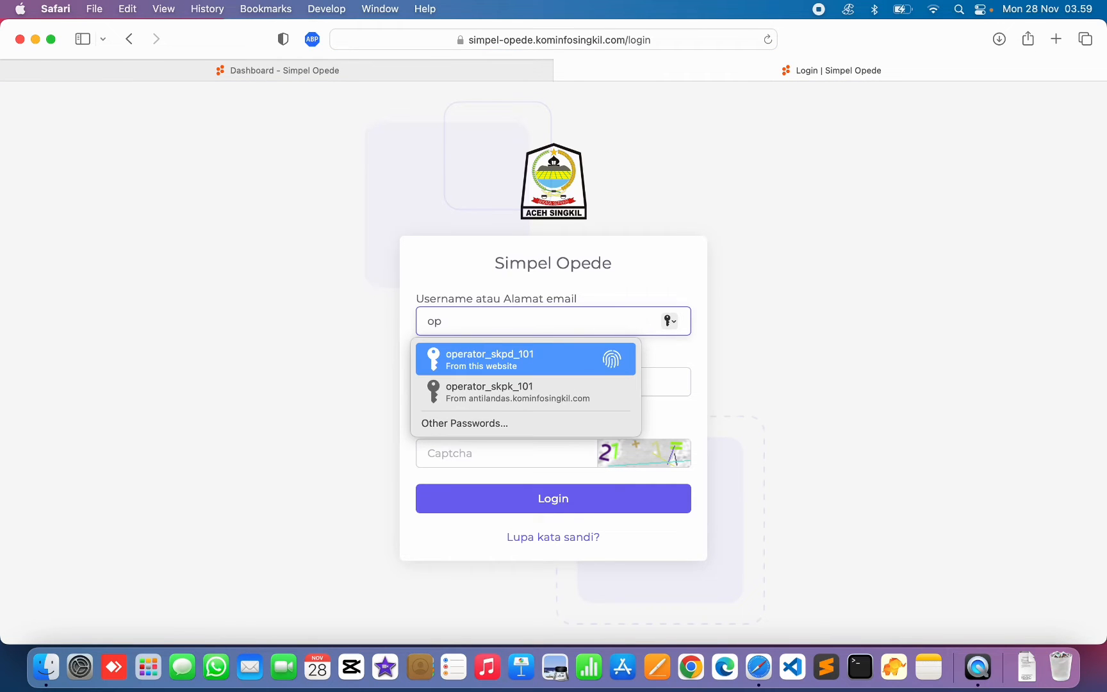
{"action": "key", "text": "Return"}
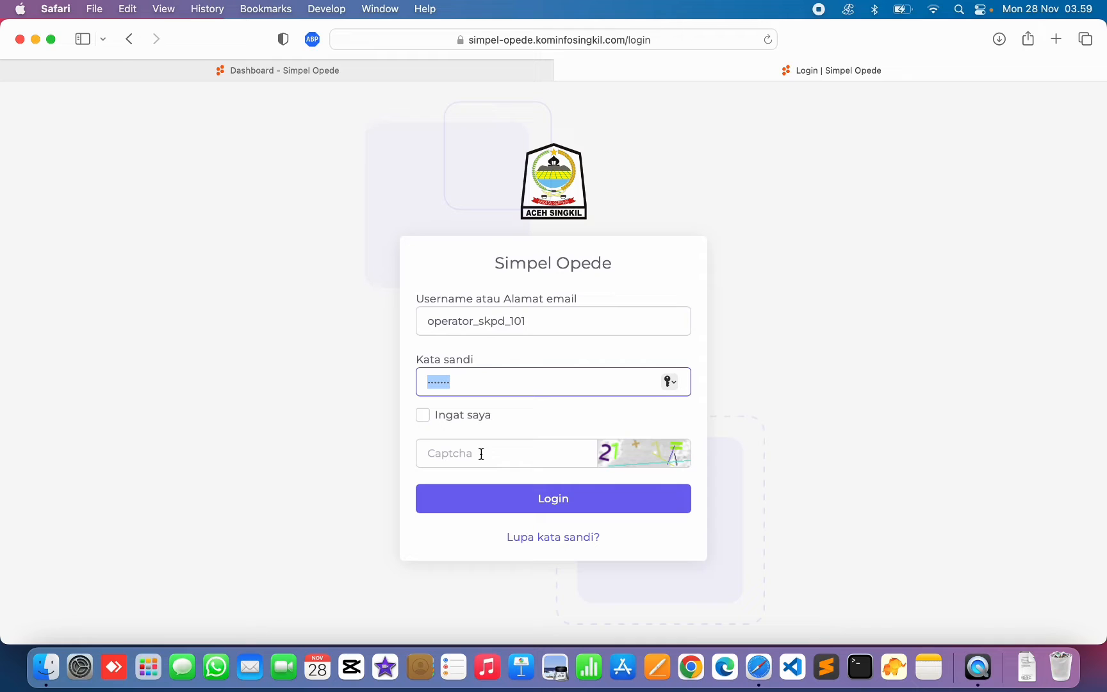
{"action": "left_click", "coordinate": [507, 321]}
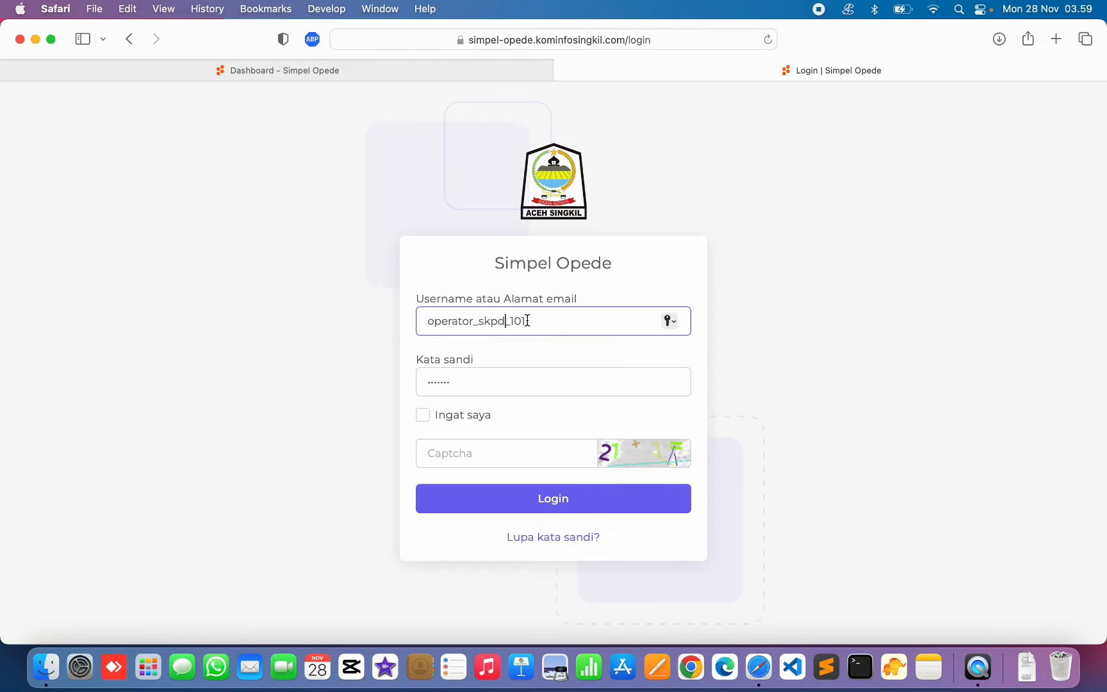
{"action": "left_click", "coordinate": [459, 445]}
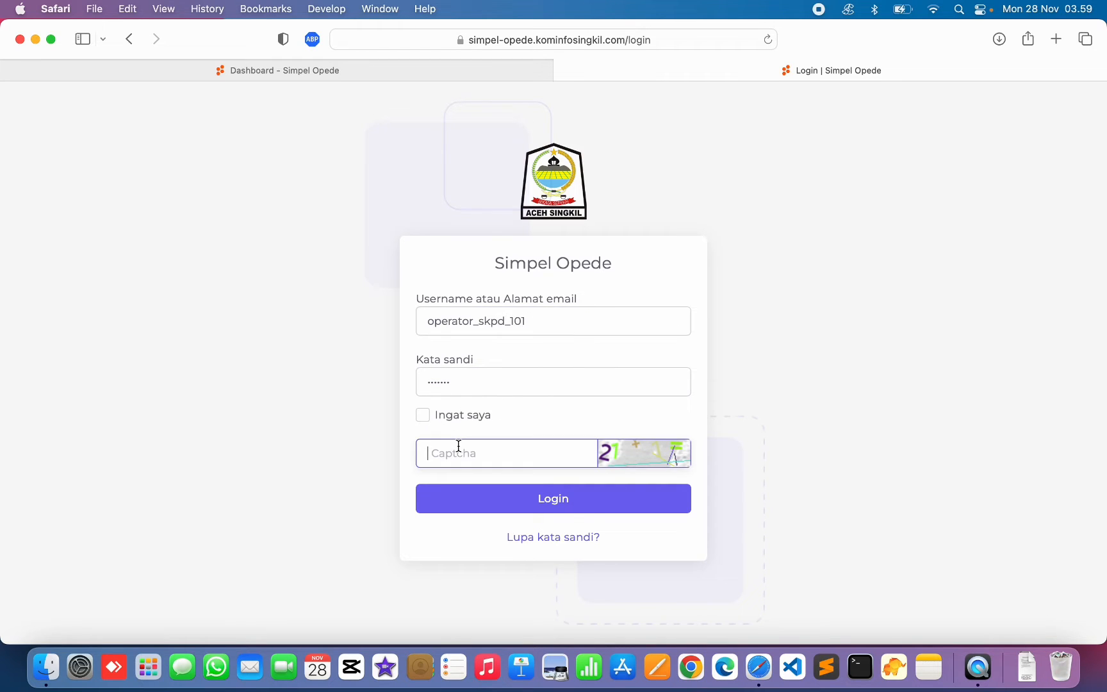
{"action": "type", "text": "22"}
{"action": "left_click", "coordinate": [535, 508]}
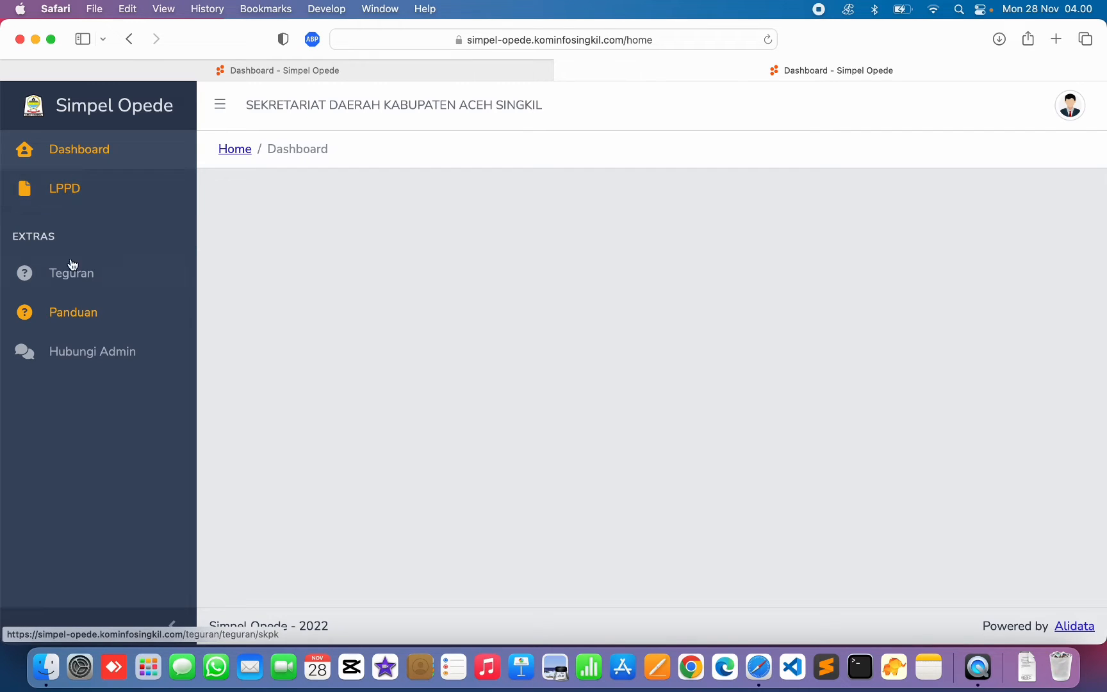
- Open the operator Panduan page and confirm it shows Data tidak ditemukan
{"action": "left_click", "coordinate": [75, 315]}
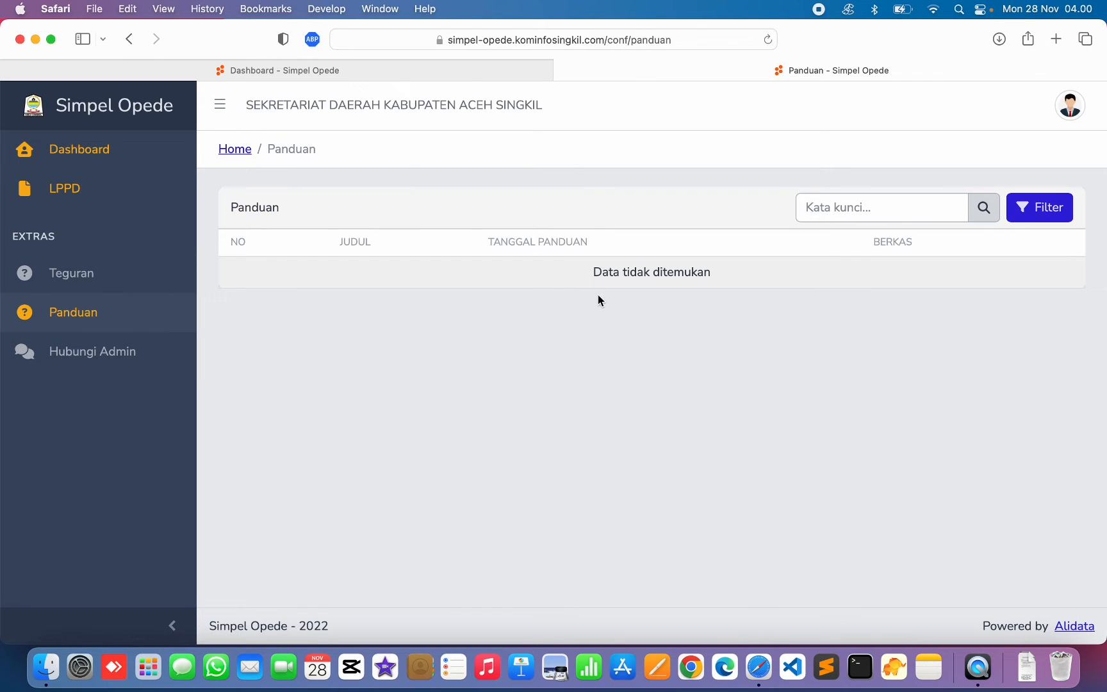
{"action": "left_click_drag", "start_coordinate": [366, 269], "coordinate": [737, 282]}
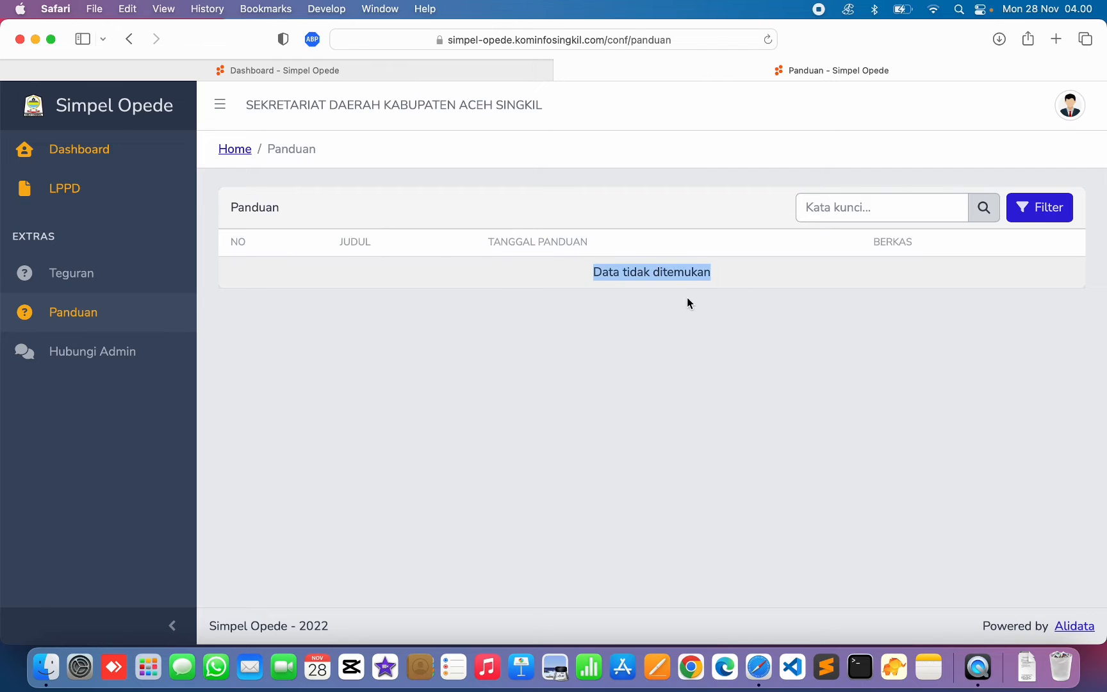
{"action": "left_click", "coordinate": [542, 270]}
{"action": "left_click_drag", "start_coordinate": [542, 270], "coordinate": [704, 273]}
{"action": "left_click_drag", "start_coordinate": [573, 277], "coordinate": [714, 279]}
{"action": "left_click", "coordinate": [668, 299]}
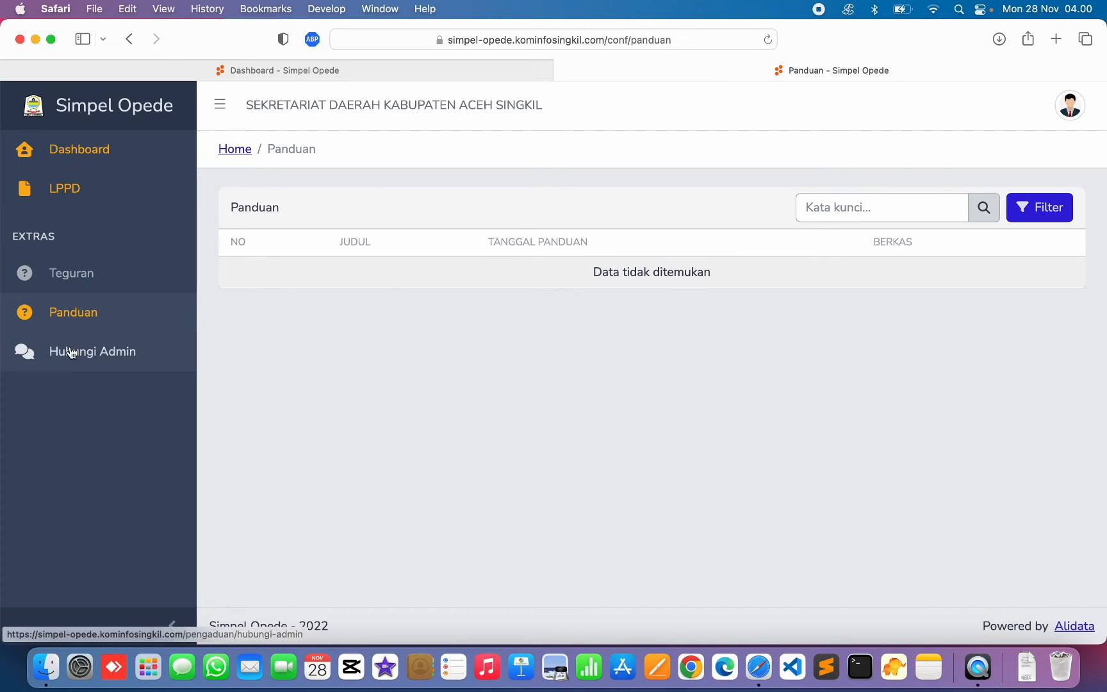
- Check the Hubungi Admin message form, then open the empty Teguran list
{"action": "left_click", "coordinate": [96, 359]}
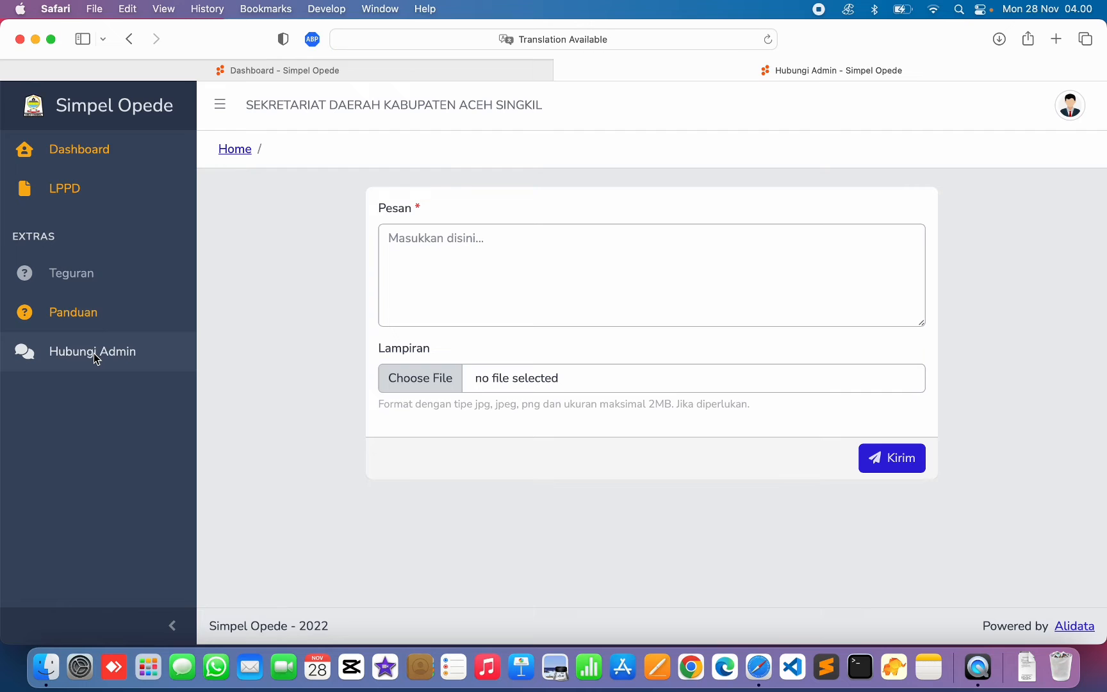
{"action": "left_click", "coordinate": [477, 294]}
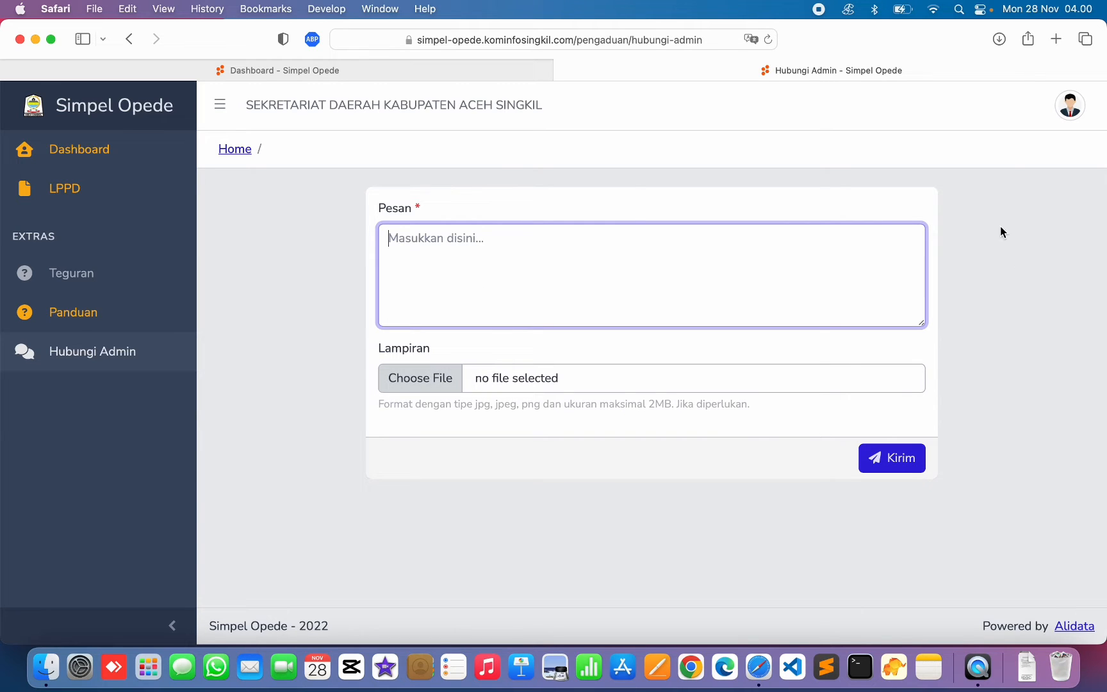
{"action": "left_click", "coordinate": [148, 281]}
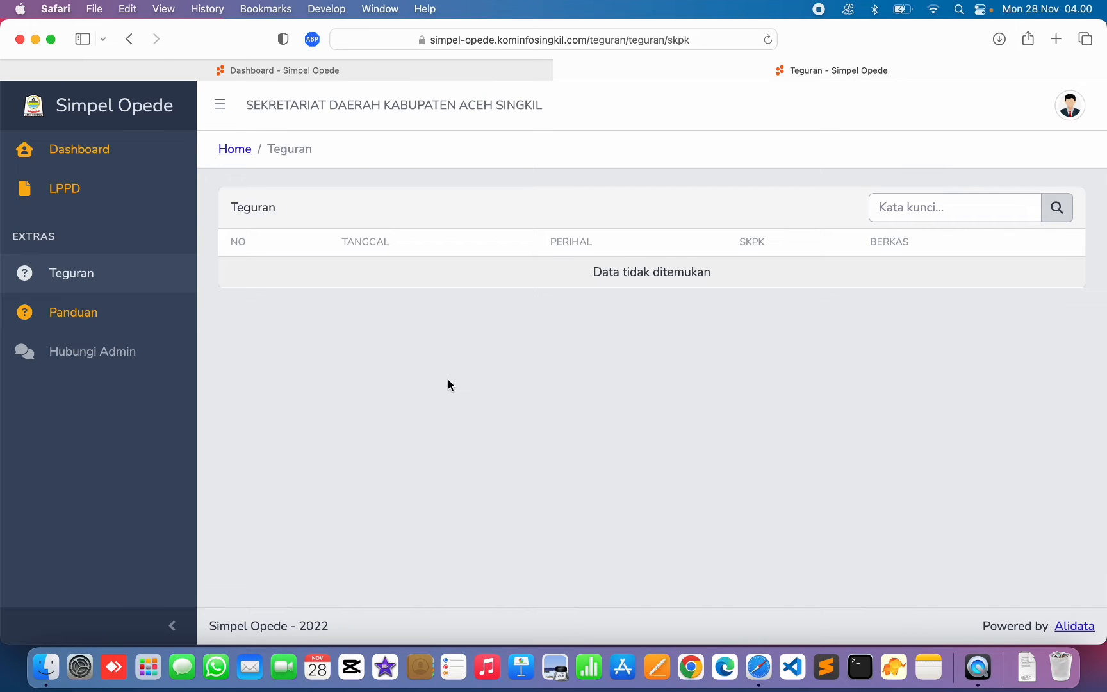
- Open Data LPPD and review the seven reports' dates and verification statuses
{"action": "left_click", "coordinate": [63, 191]}
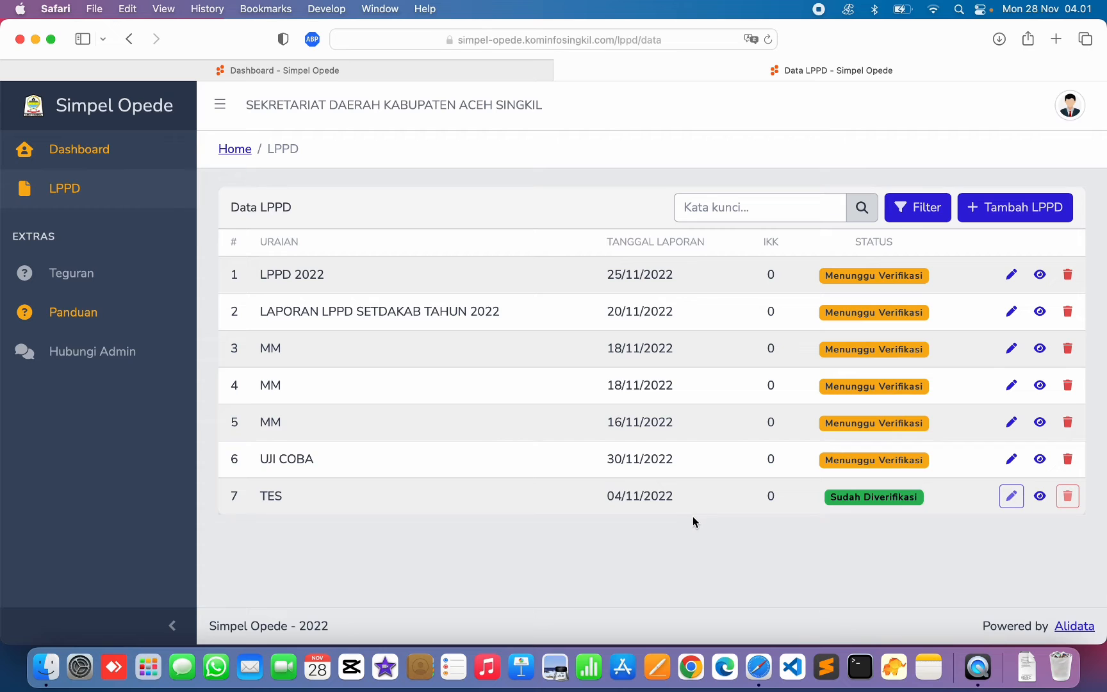
{"action": "scroll", "coordinate": [666, 521], "scroll_direction": "up", "scroll_amount": 1}
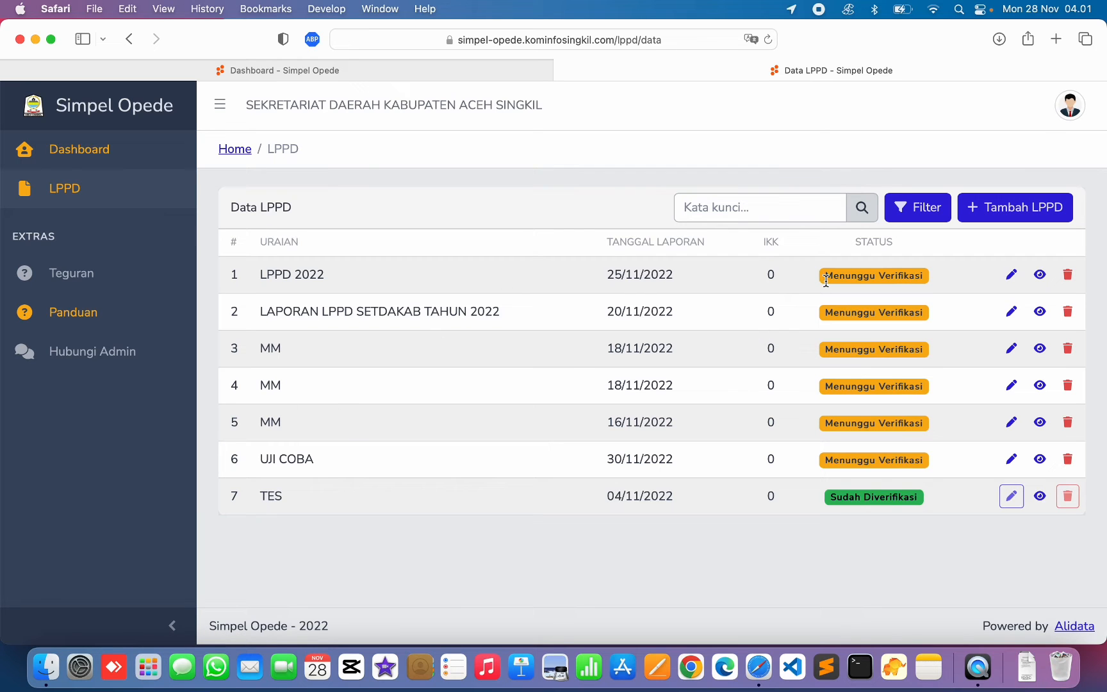
{"action": "left_click_drag", "start_coordinate": [826, 279], "coordinate": [915, 280]}
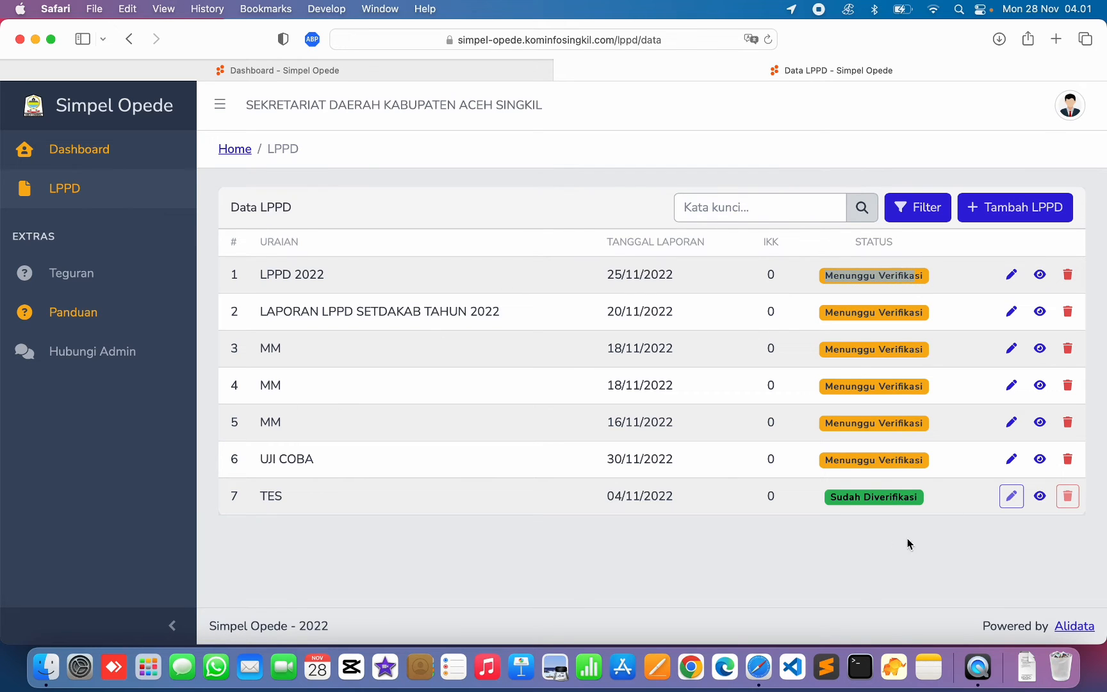
{"action": "left_click", "coordinate": [840, 500]}
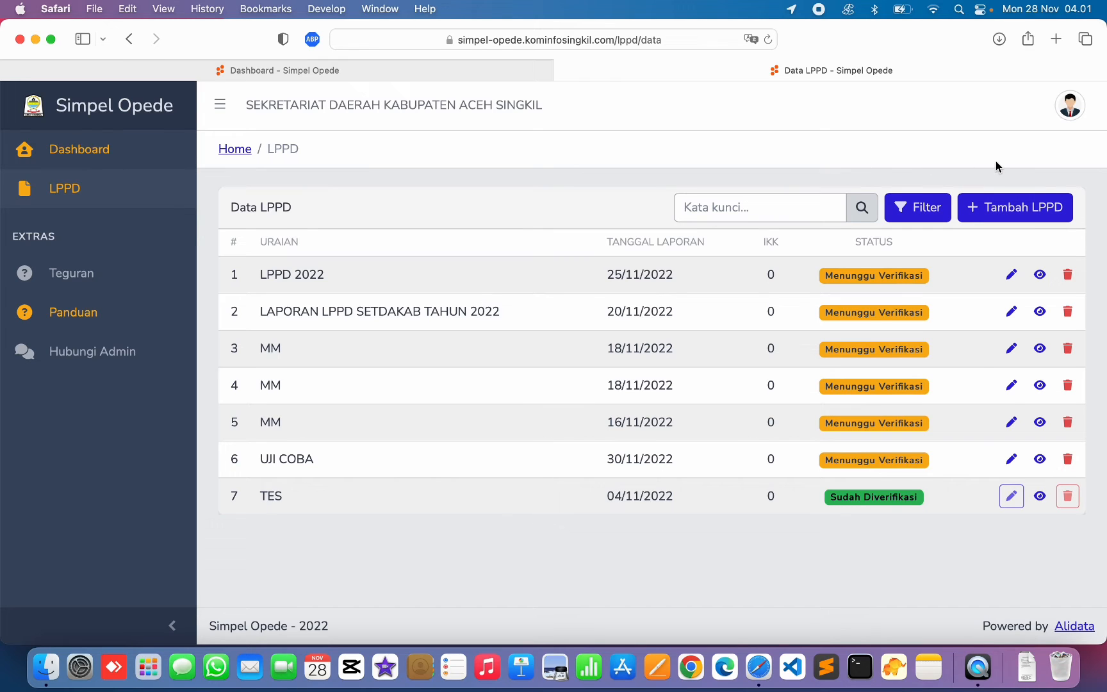
- Start a new LPPD report with period TAHUN 2022 and date 28/11/2022
{"action": "left_click", "coordinate": [1005, 216]}
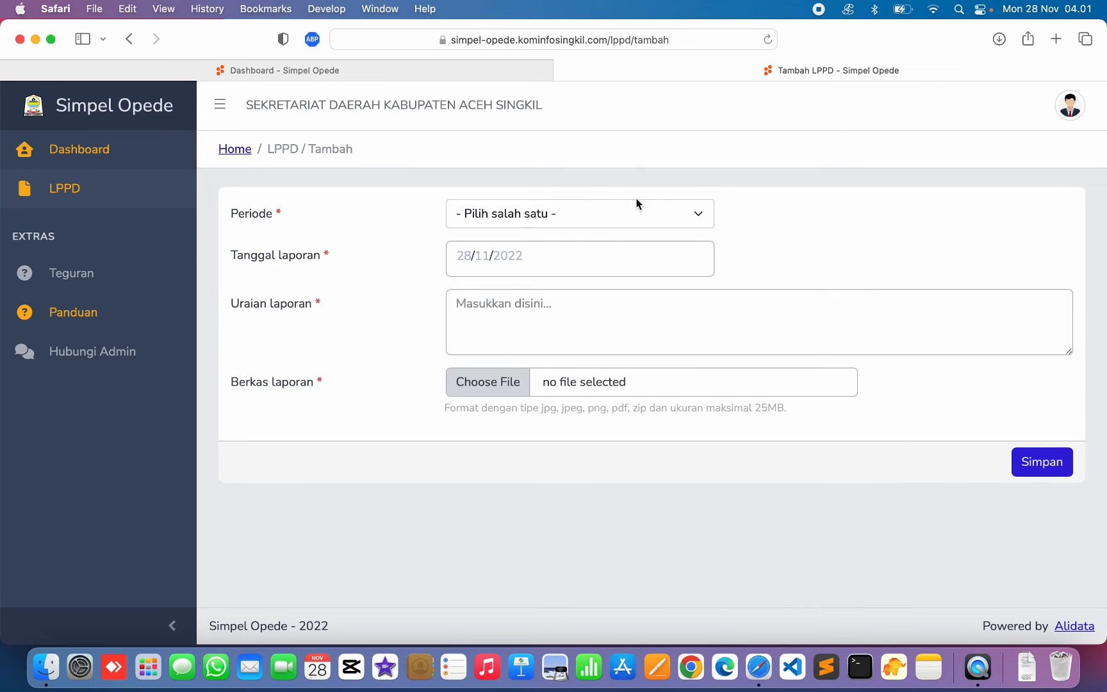
{"action": "left_click", "coordinate": [570, 214]}
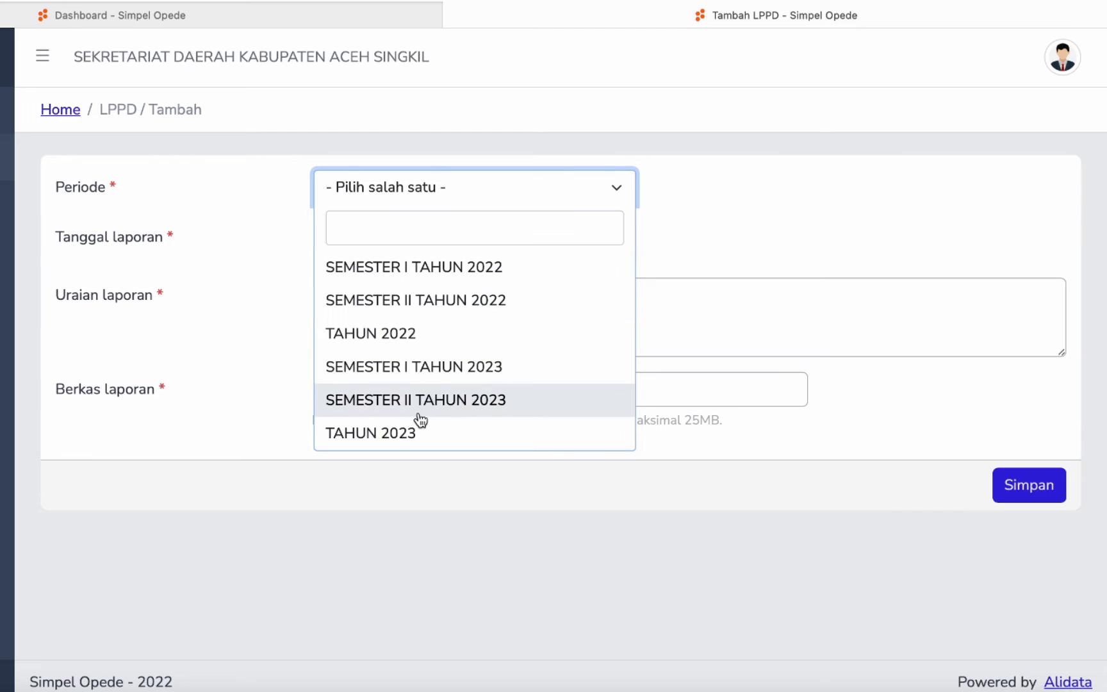
{"action": "left_click", "coordinate": [393, 336]}
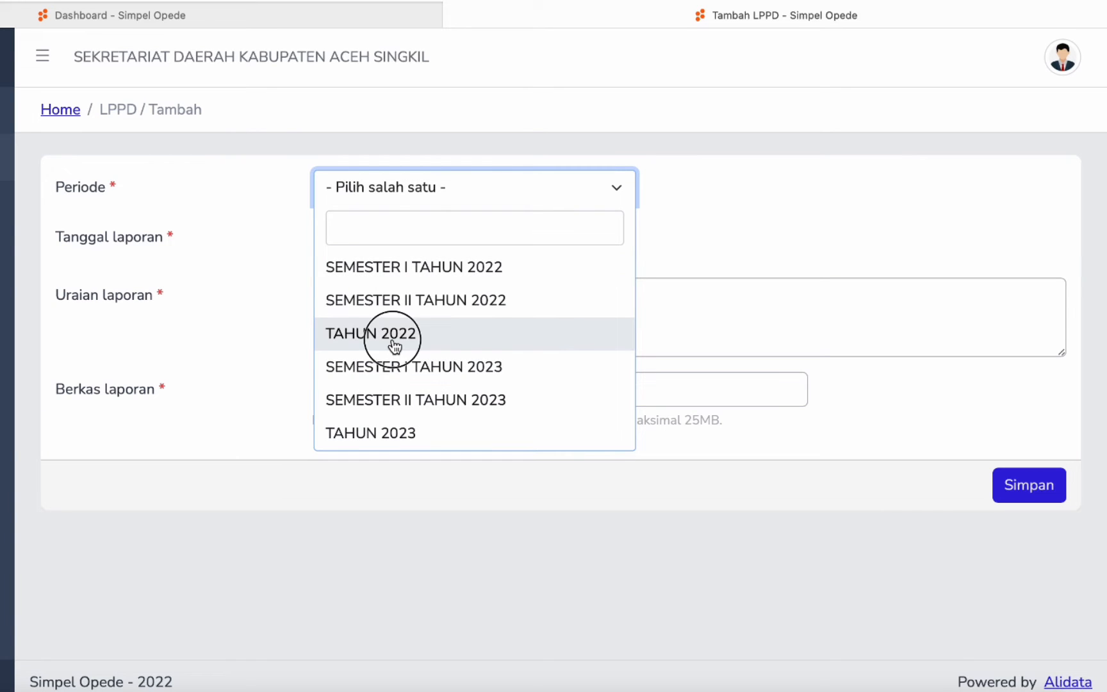
{"action": "left_click", "coordinate": [394, 243]}
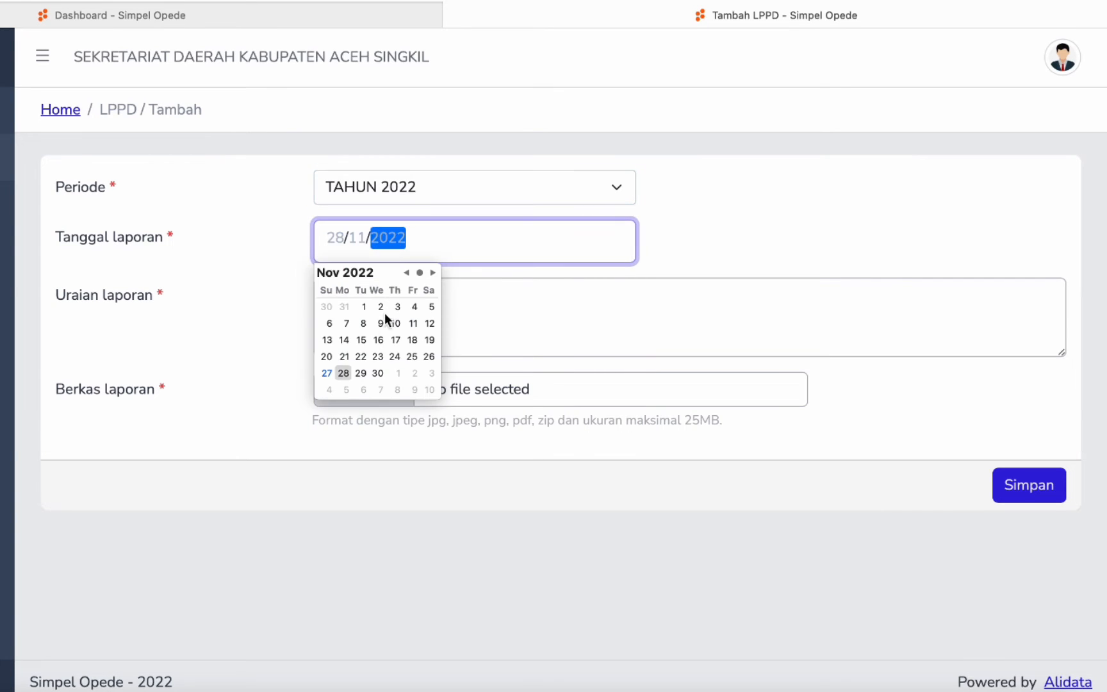
{"action": "left_click", "coordinate": [343, 375]}
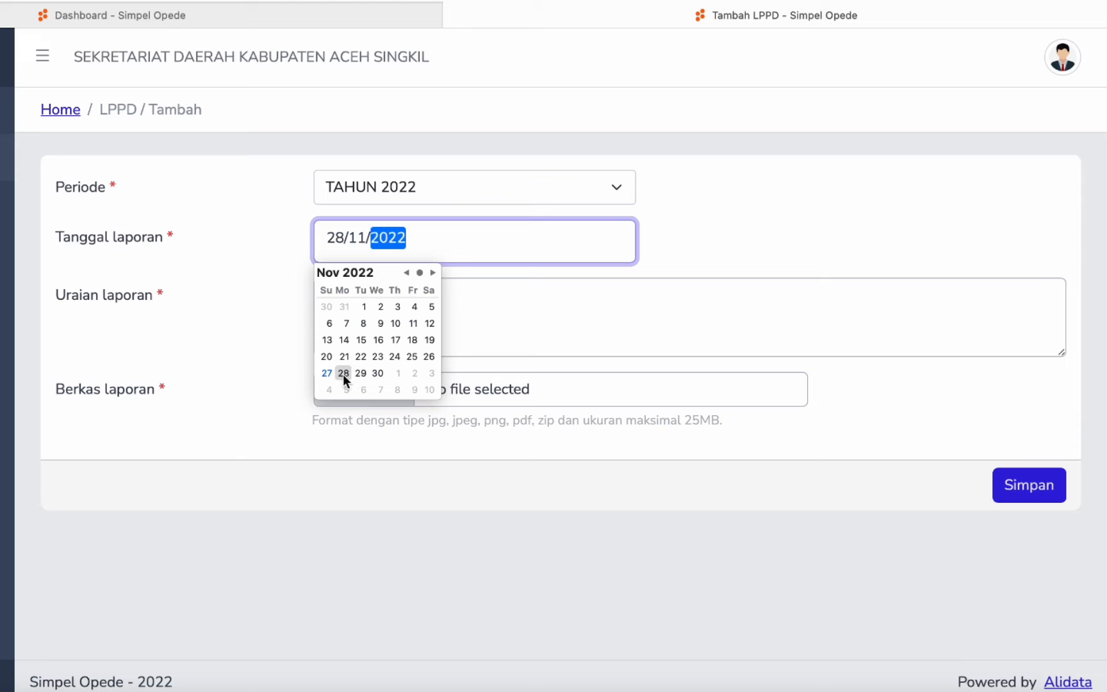
- Enter the report description 'Laporan LPPD Setdakab Tahun 2022'
{"action": "left_click", "coordinate": [563, 324]}
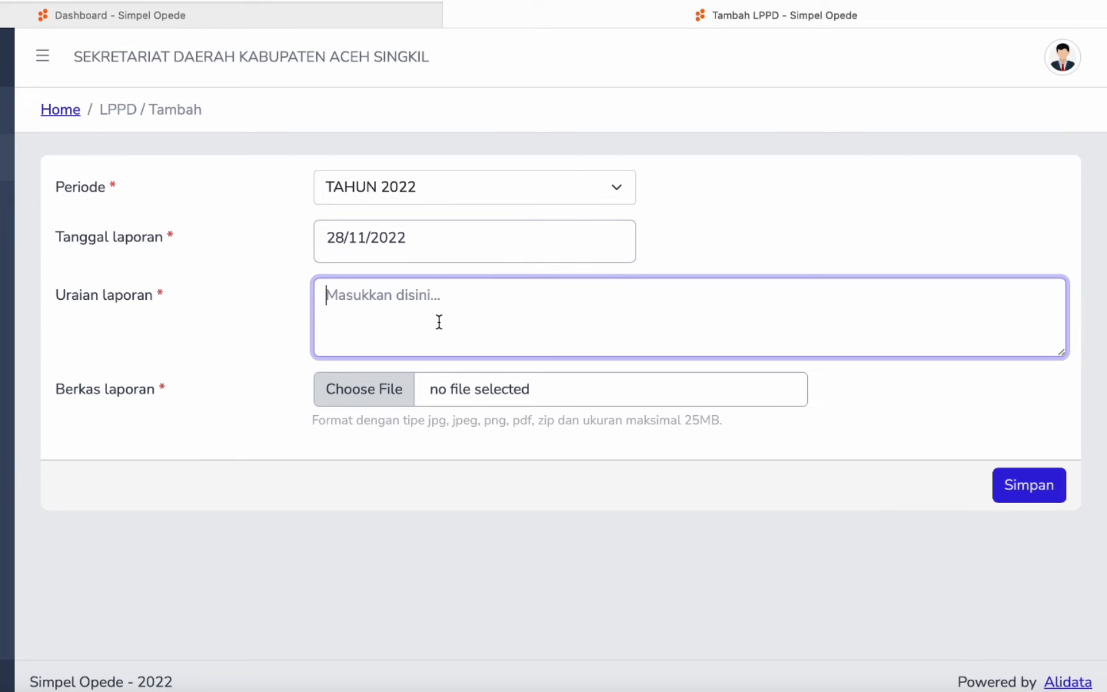
{"action": "type", "text": "Lapo"}
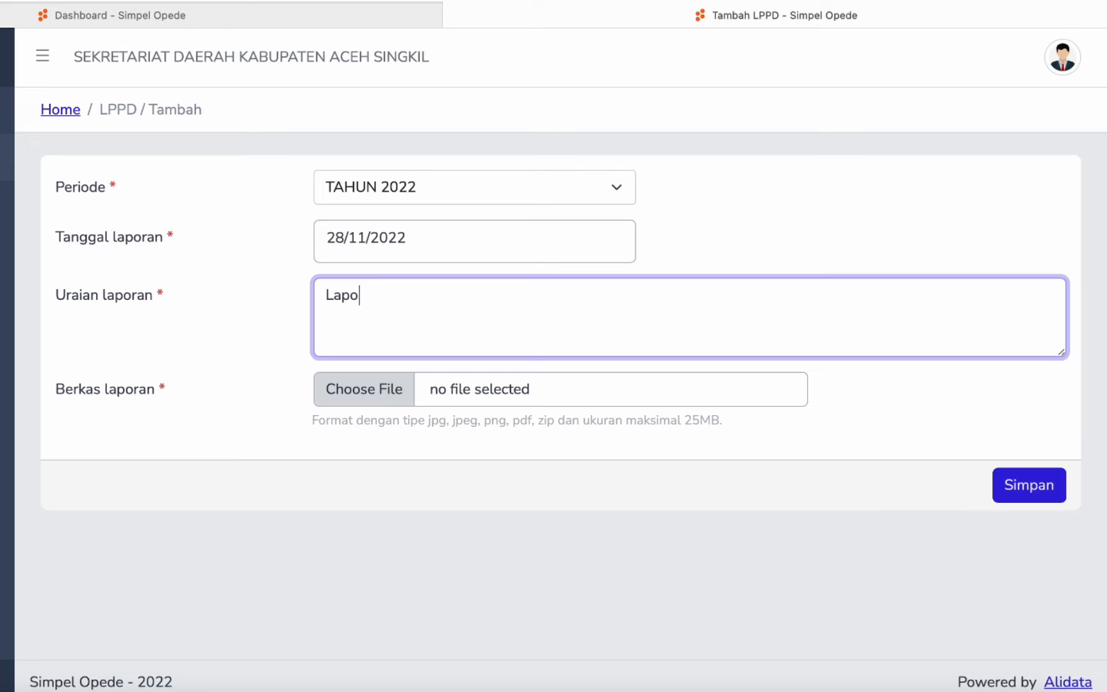
{"action": "type", "text": "ran LPPD Setdakan"}
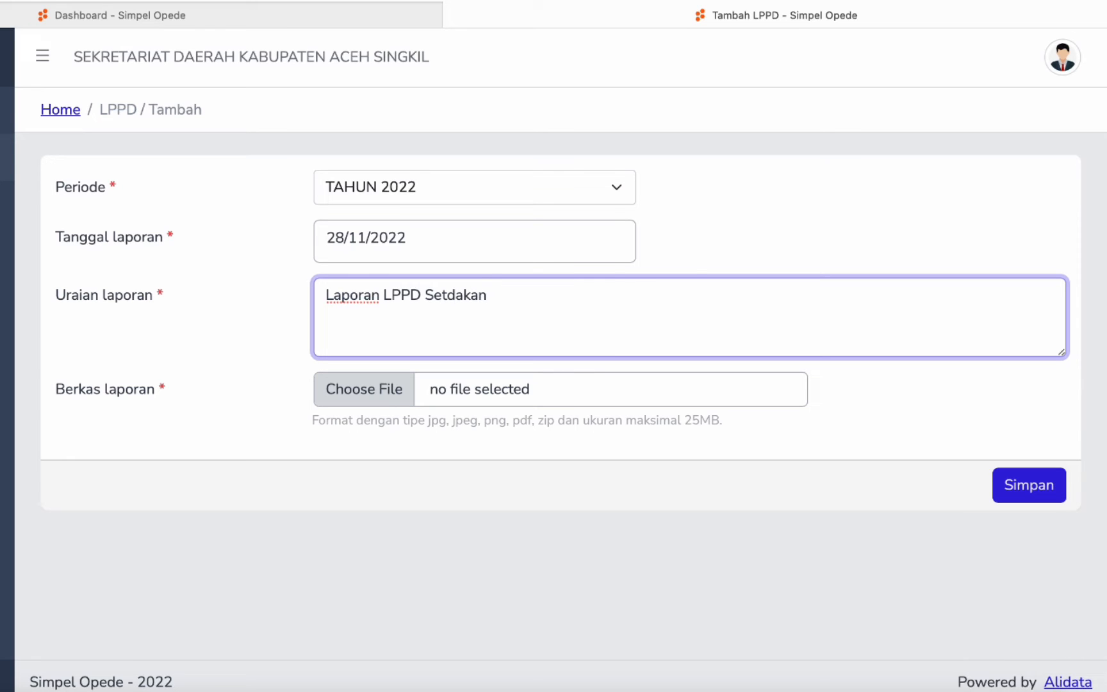
{"action": "key", "text": "BackSpace"}
{"action": "type", "text": "b 2022"}
{"action": "left_click", "coordinate": [504, 296]}
{"action": "key", "text": "Left"}
{"action": "type", "text": "Tahun"}
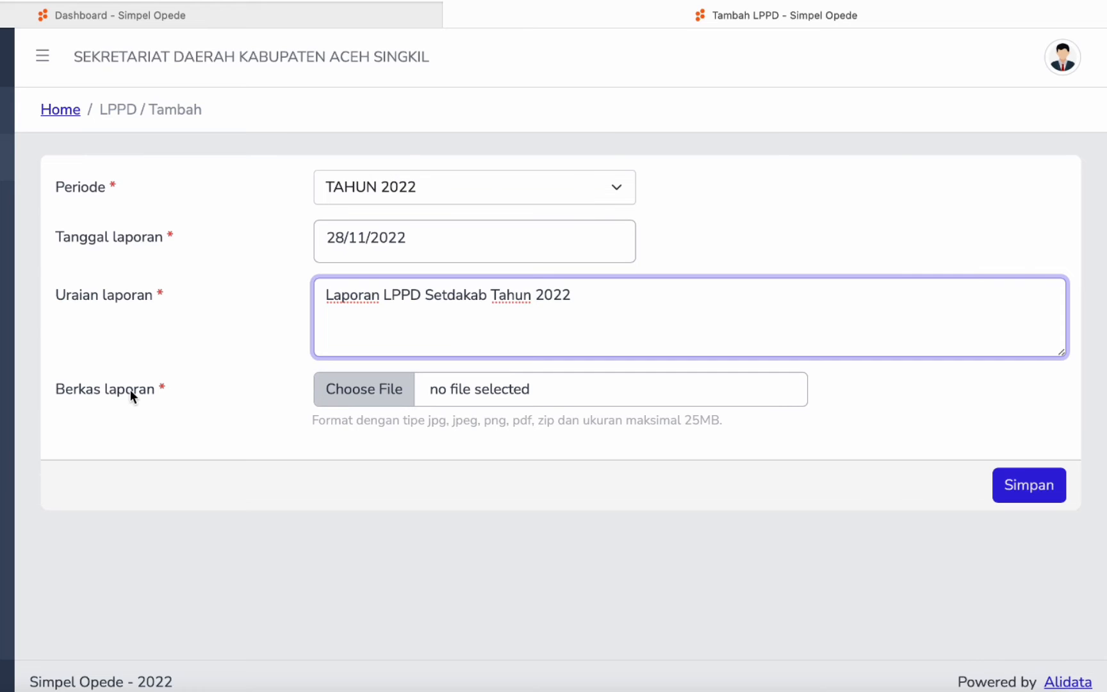
- Attach the long-named cid PDF from Downloads as the report file
{"action": "left_click", "coordinate": [377, 403]}
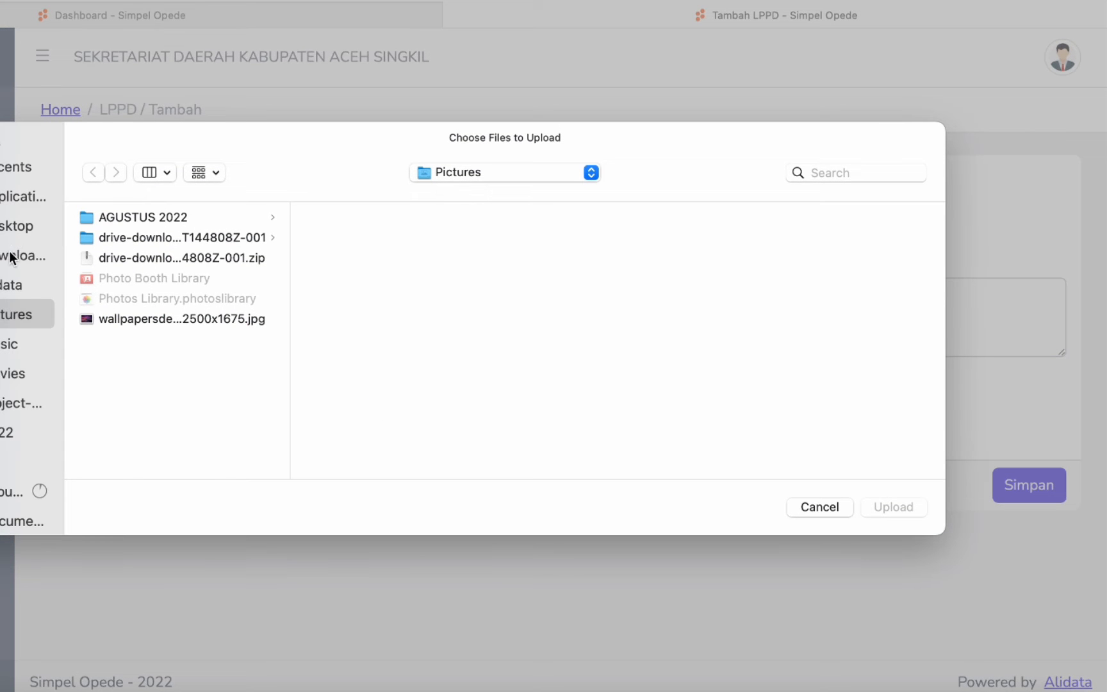
{"action": "left_click", "coordinate": [10, 257]}
{"action": "scroll", "coordinate": [185, 424], "scroll_direction": "down", "scroll_amount": 10}
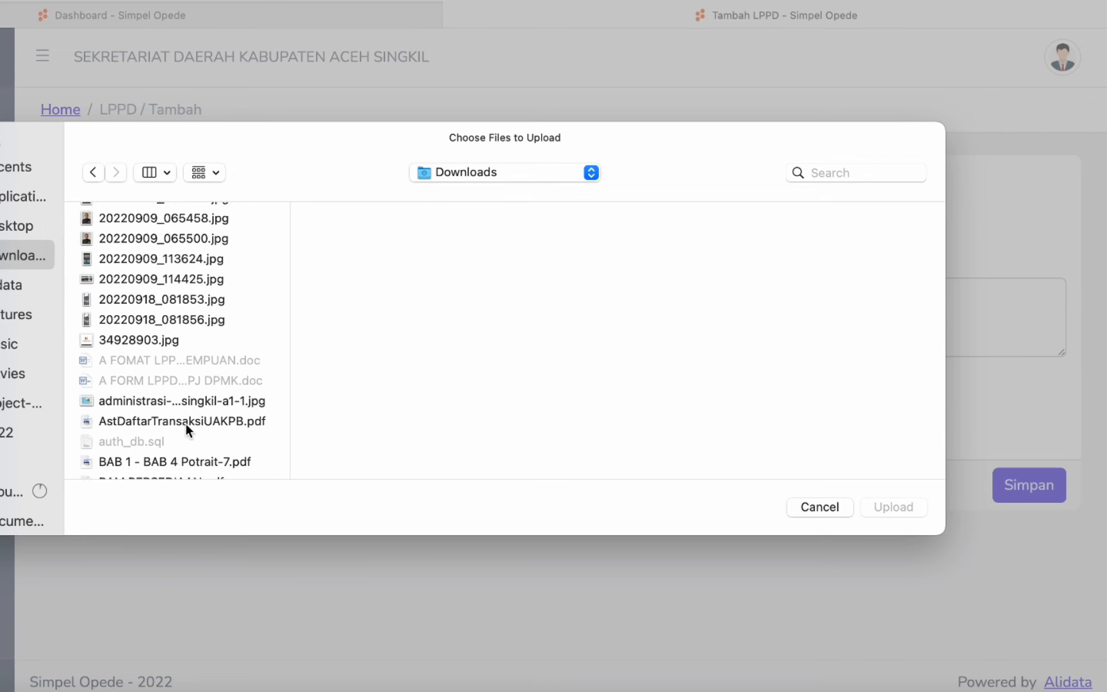
{"action": "scroll", "coordinate": [185, 425], "scroll_direction": "down", "scroll_amount": 5}
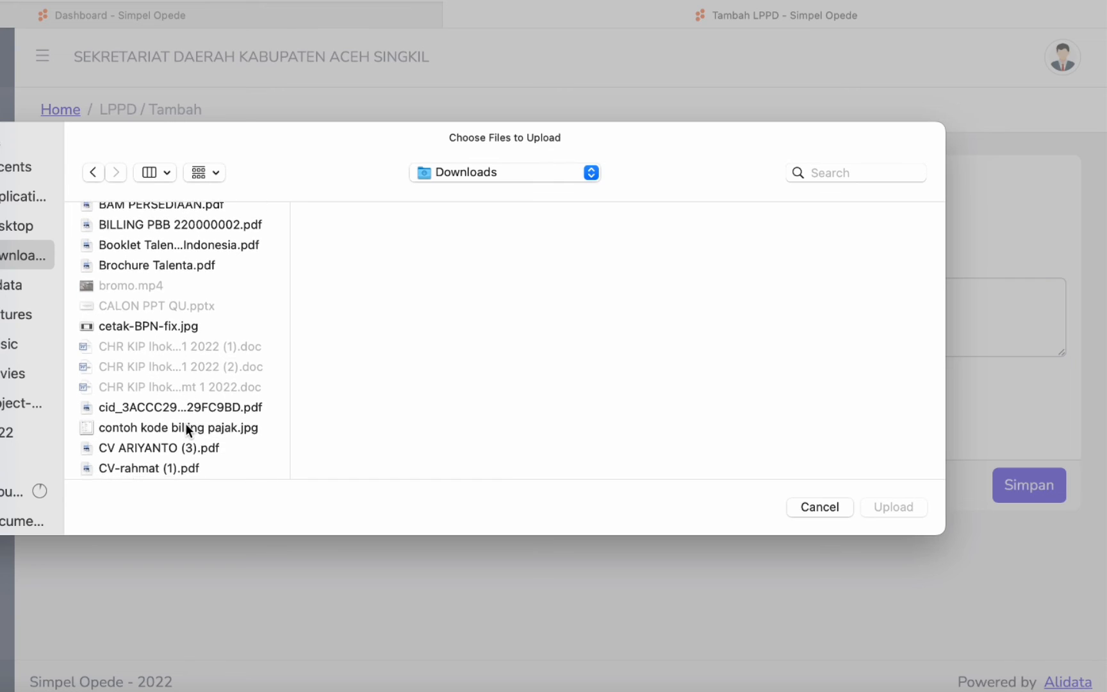
{"action": "left_click", "coordinate": [186, 406]}
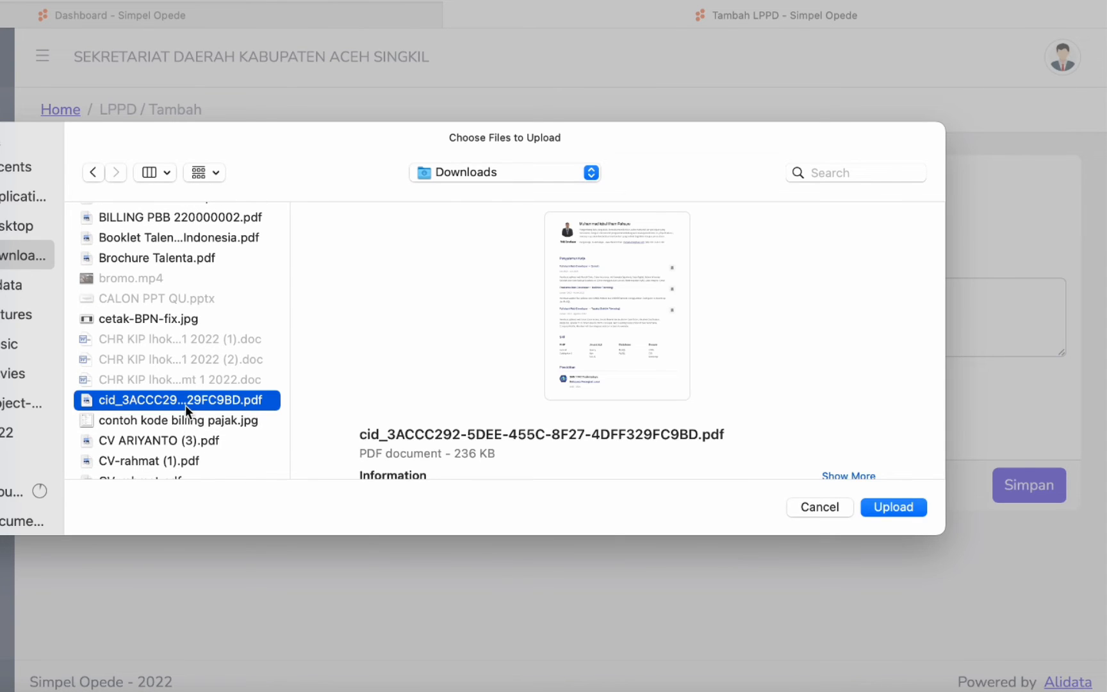
{"action": "left_click", "coordinate": [903, 511]}
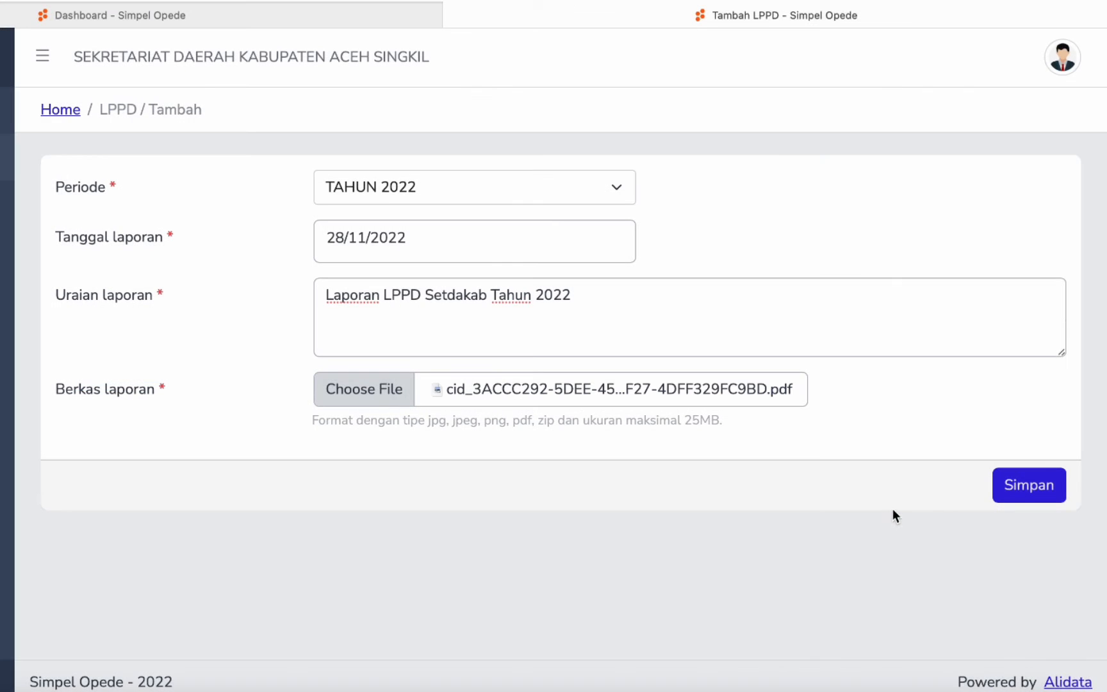
{"action": "left_click", "coordinate": [1023, 491]}
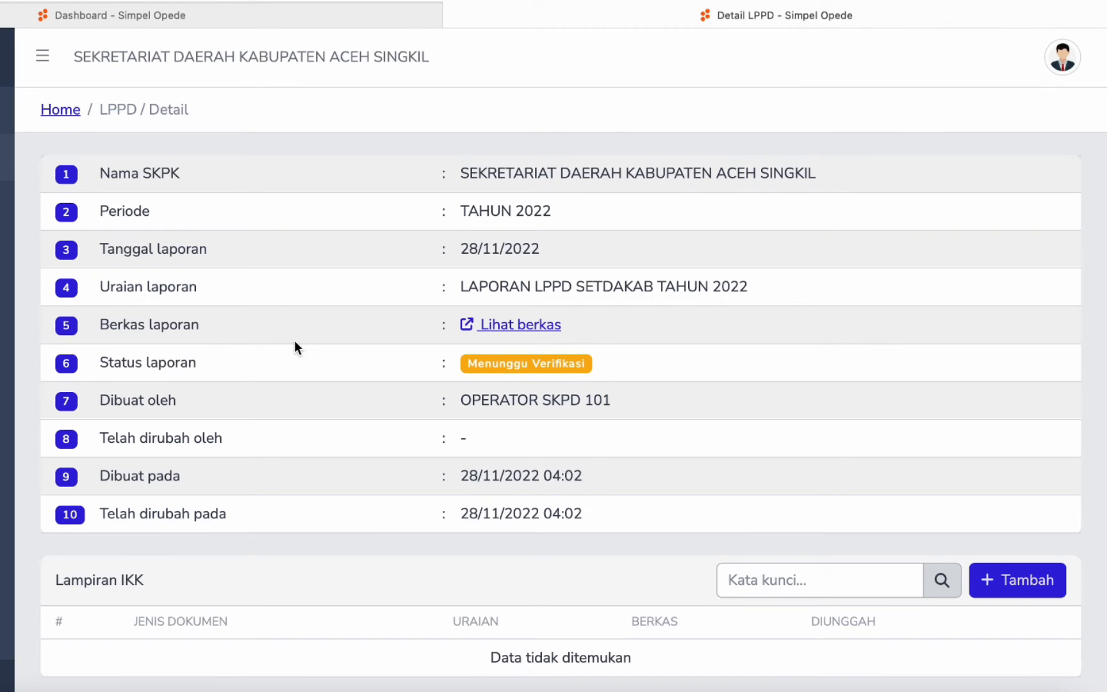
{"action": "left_click_drag", "start_coordinate": [119, 173], "coordinate": [180, 175]}
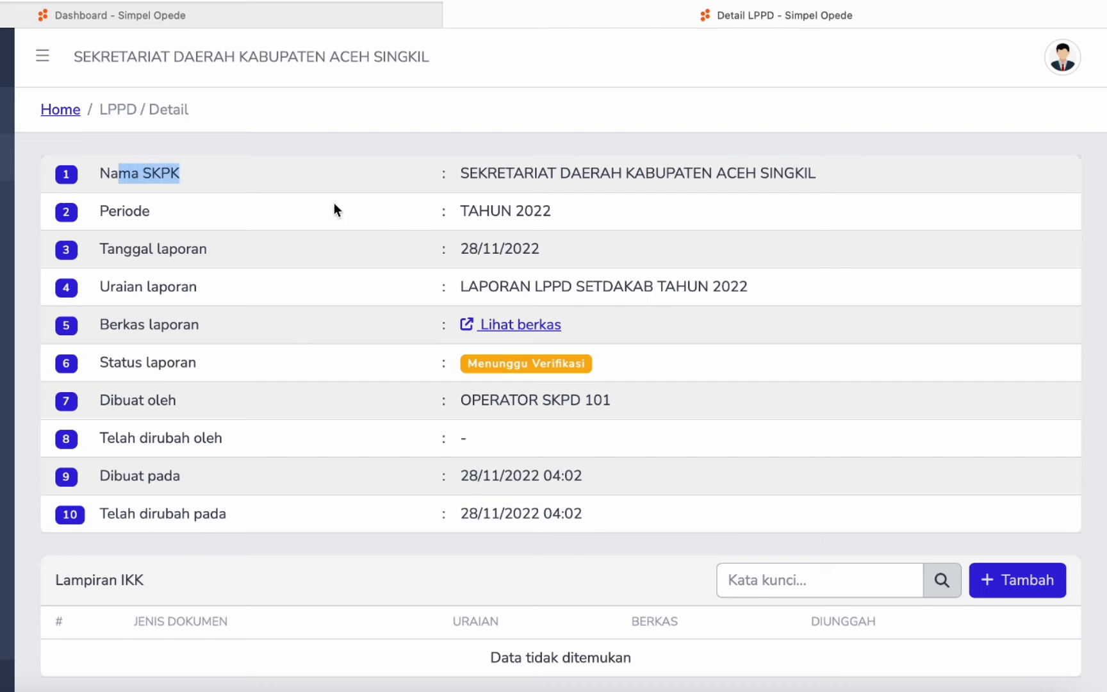
{"action": "left_click", "coordinate": [335, 209]}
{"action": "left_click_drag", "start_coordinate": [151, 362], "coordinate": [276, 375]}
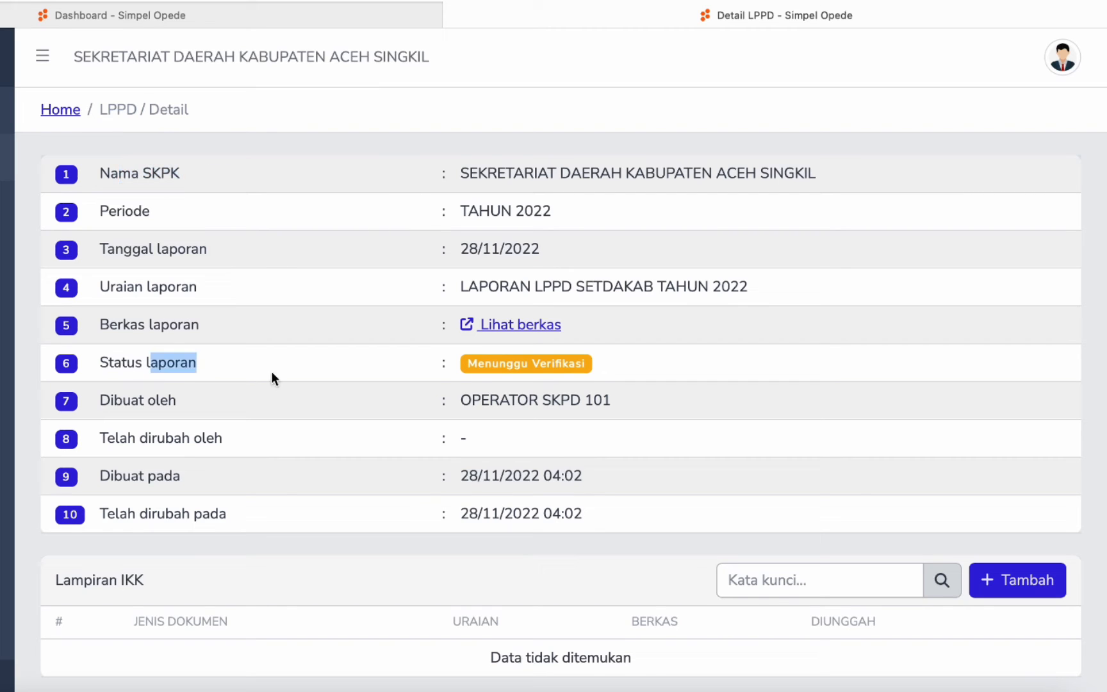
{"action": "left_click", "coordinate": [501, 371]}
{"action": "left_click_drag", "start_coordinate": [481, 370], "coordinate": [567, 368]}
{"action": "left_click", "coordinate": [126, 328]}
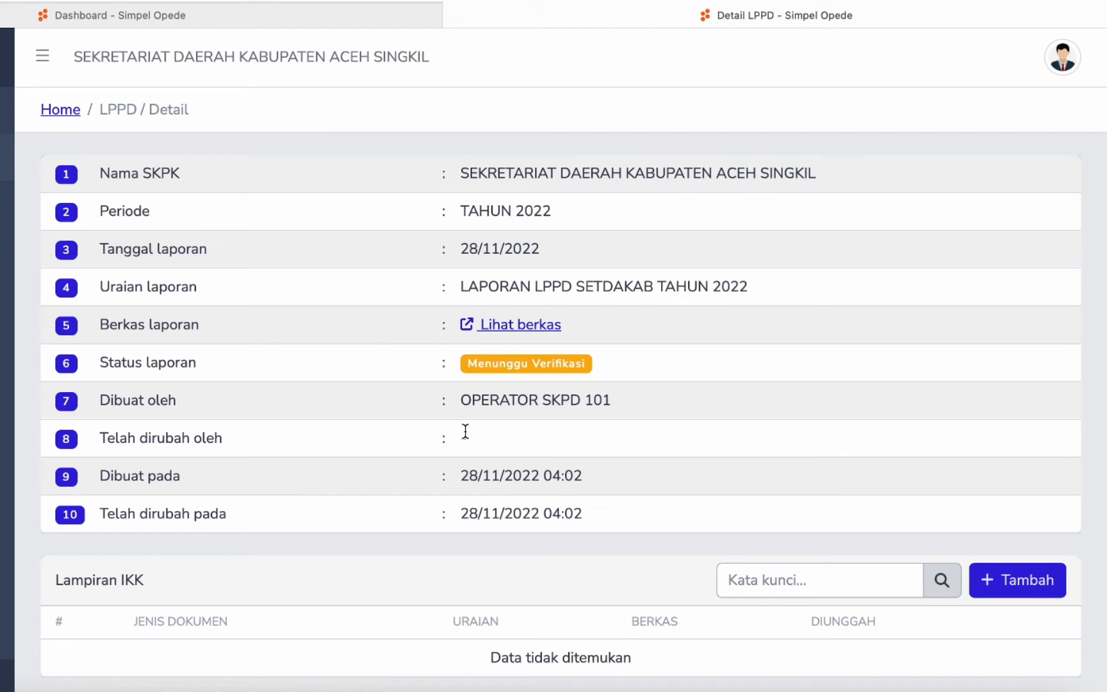
{"action": "left_click_drag", "start_coordinate": [520, 405], "coordinate": [614, 403]}
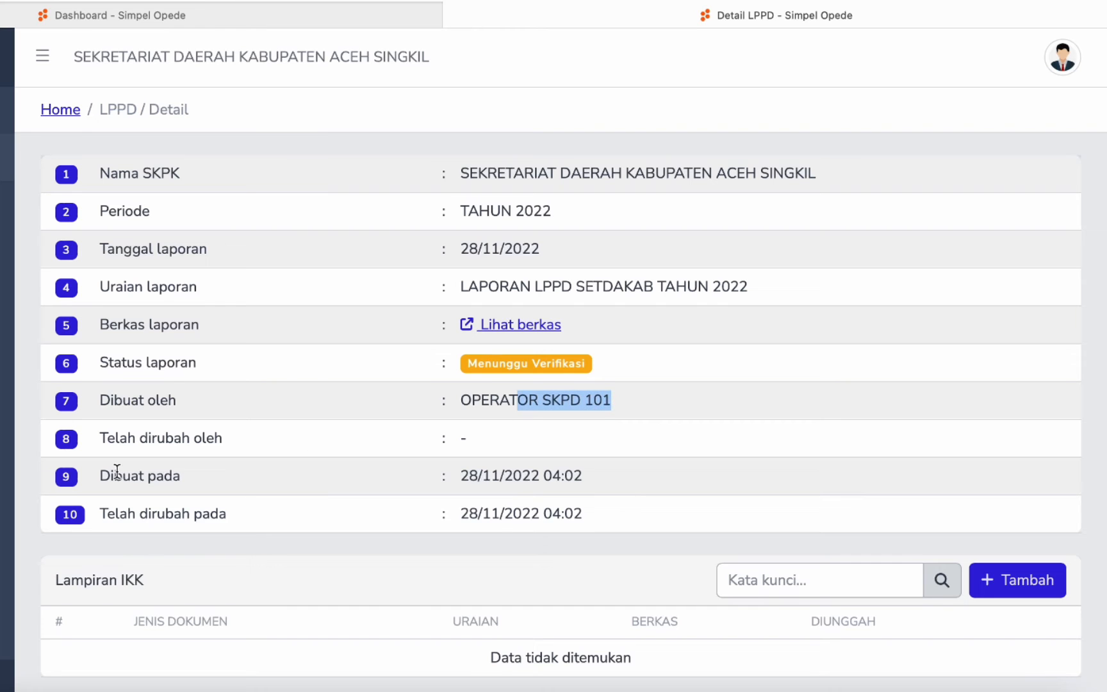
{"action": "left_click_drag", "start_coordinate": [139, 476], "coordinate": [248, 487]}
{"action": "left_click_drag", "start_coordinate": [135, 514], "coordinate": [421, 529]}
{"action": "left_click", "coordinate": [589, 504]}
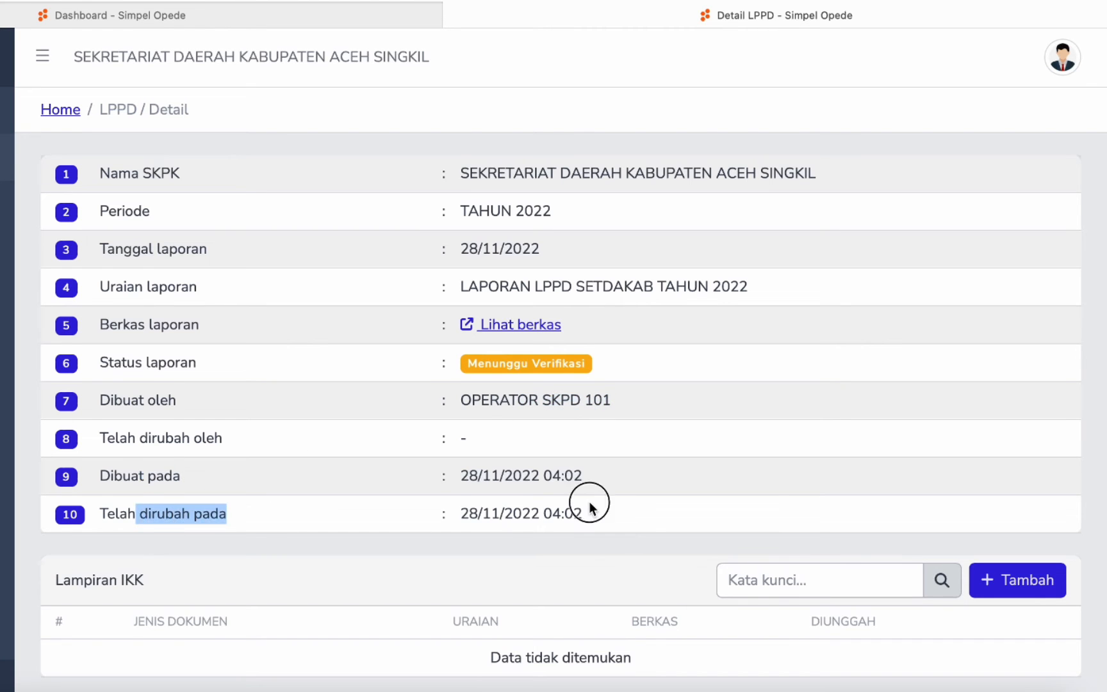
{"action": "scroll", "coordinate": [591, 501], "scroll_direction": "down", "scroll_amount": 1}
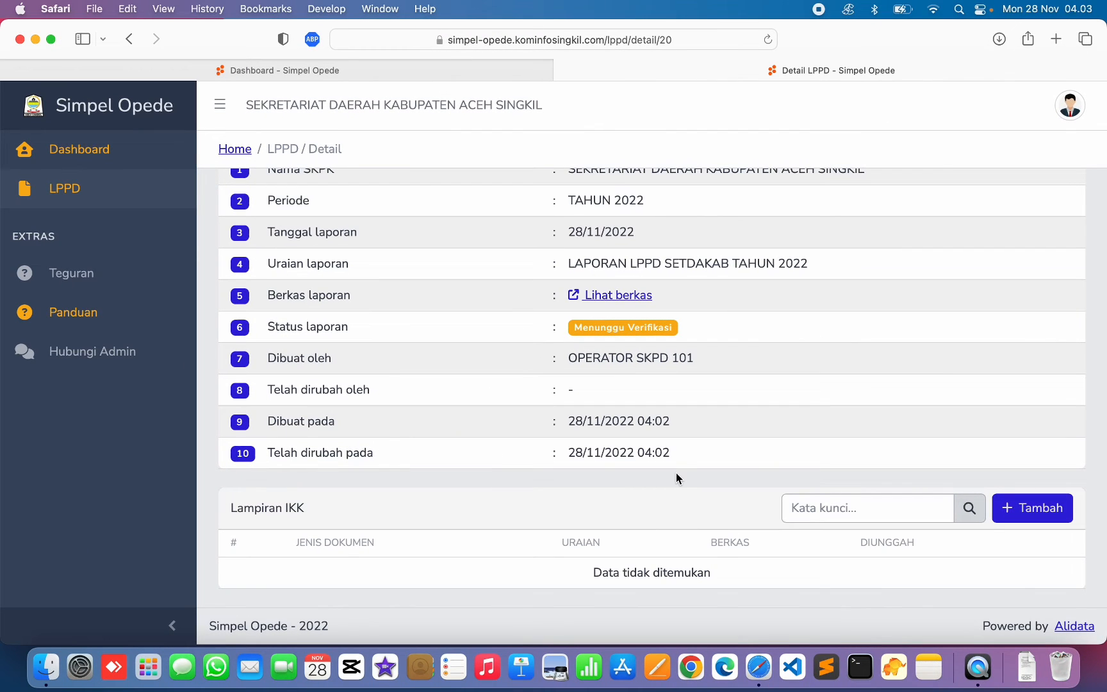
- Add an IKK attachment with document type JUMLAH KONTRAK INFRASTRUKTUR
{"action": "left_click", "coordinate": [1032, 508]}
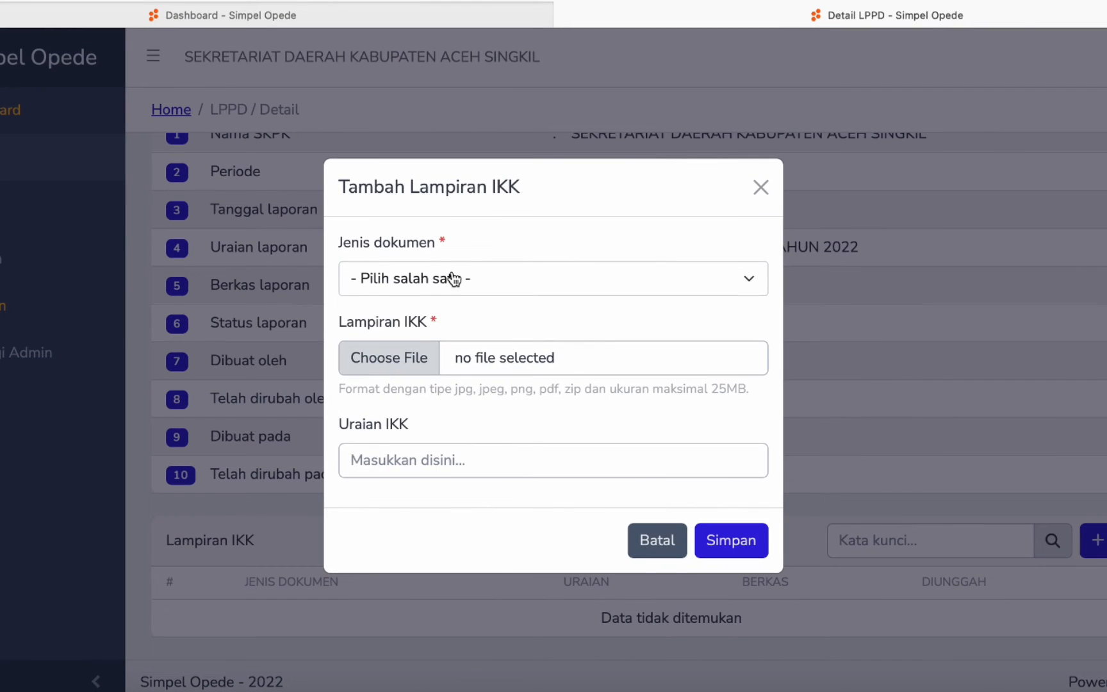
{"action": "left_click", "coordinate": [454, 279]}
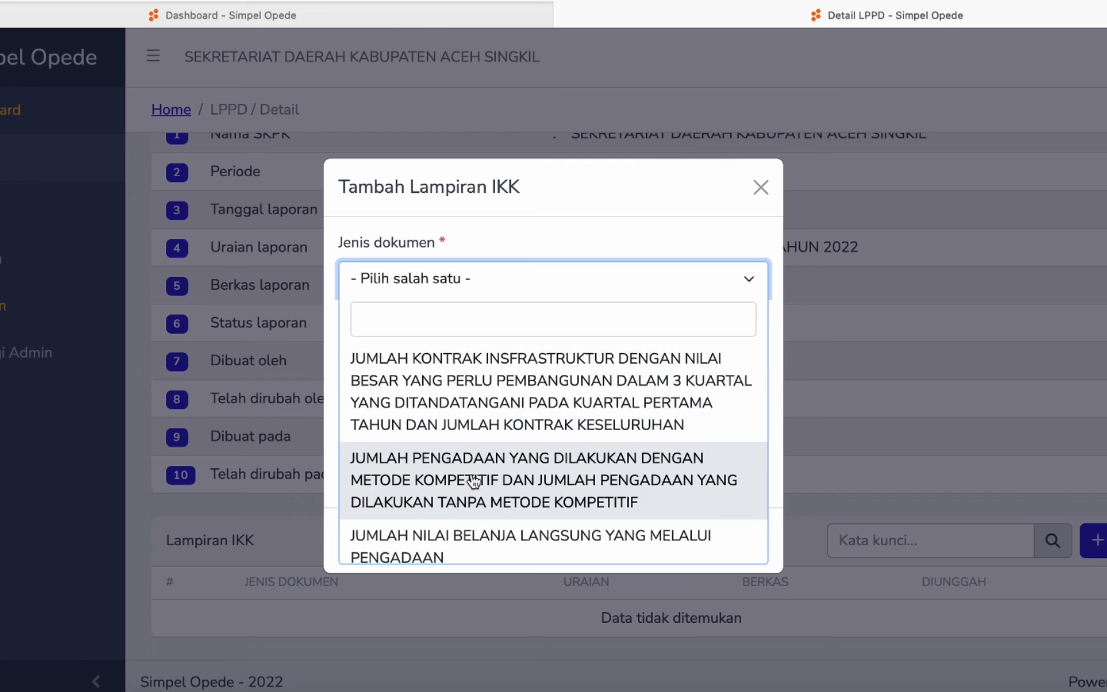
{"action": "scroll", "coordinate": [470, 481], "scroll_direction": "down", "scroll_amount": 1}
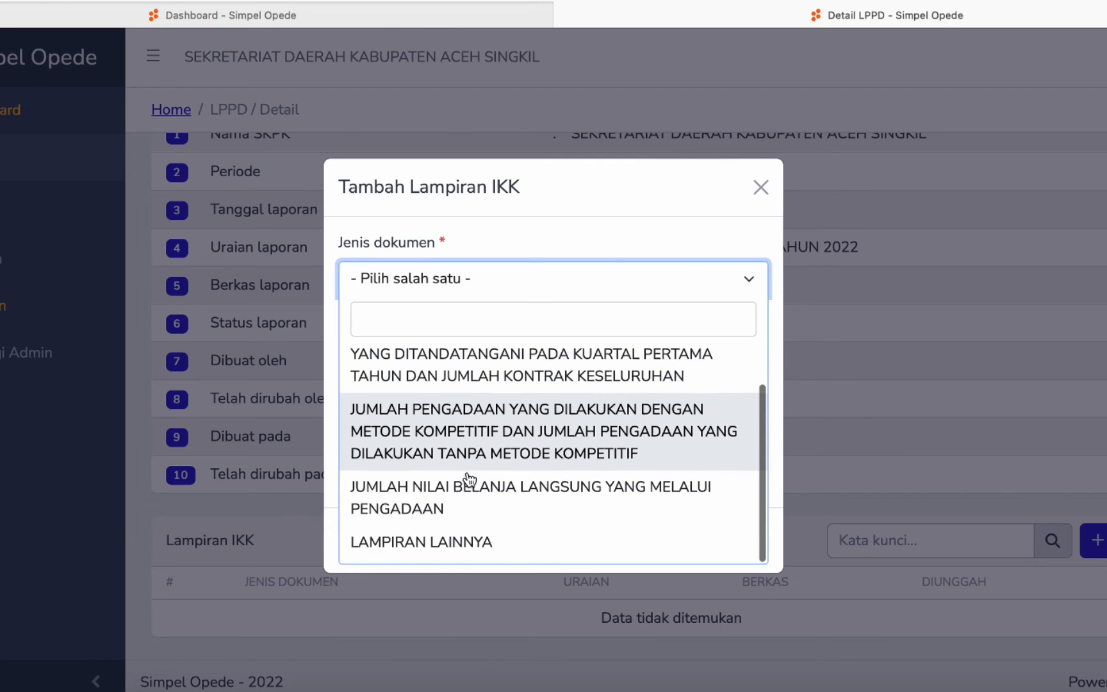
{"action": "scroll", "coordinate": [486, 493], "scroll_direction": "up", "scroll_amount": 1}
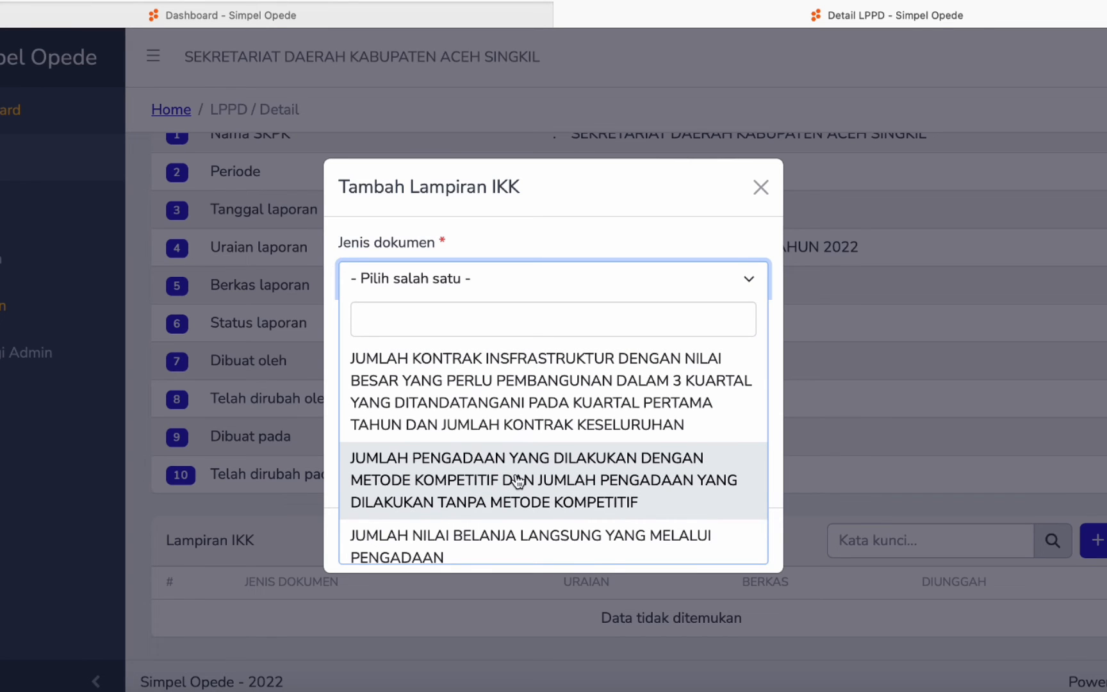
{"action": "scroll", "coordinate": [505, 511], "scroll_direction": "down", "scroll_amount": 1}
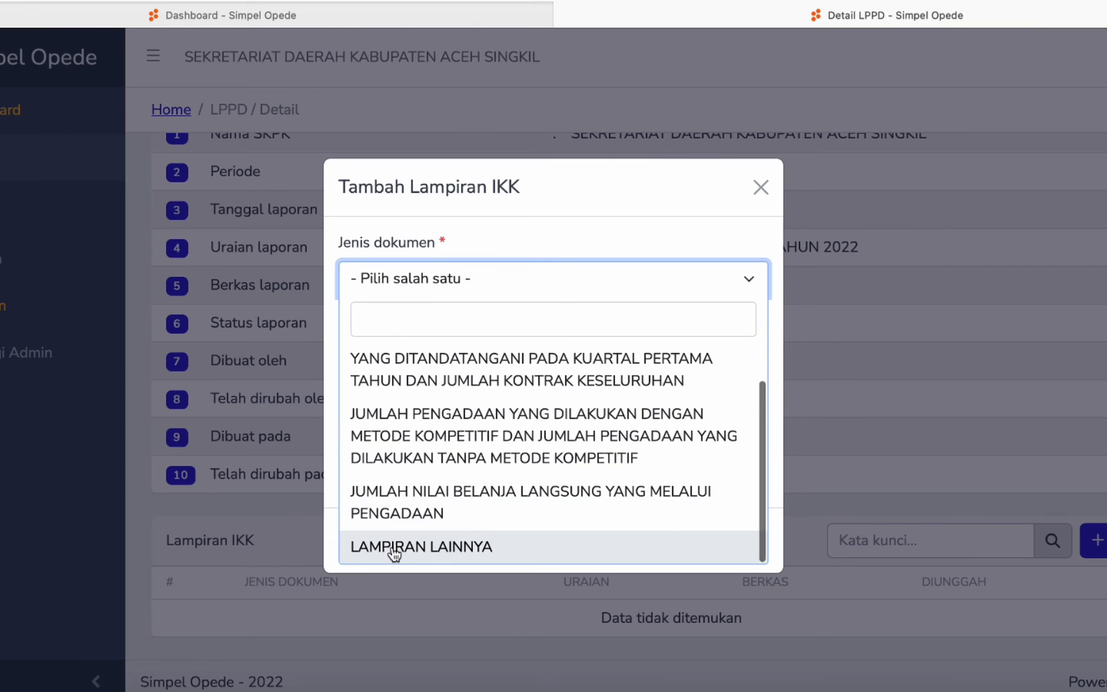
{"action": "scroll", "coordinate": [497, 478], "scroll_direction": "up", "scroll_amount": 1}
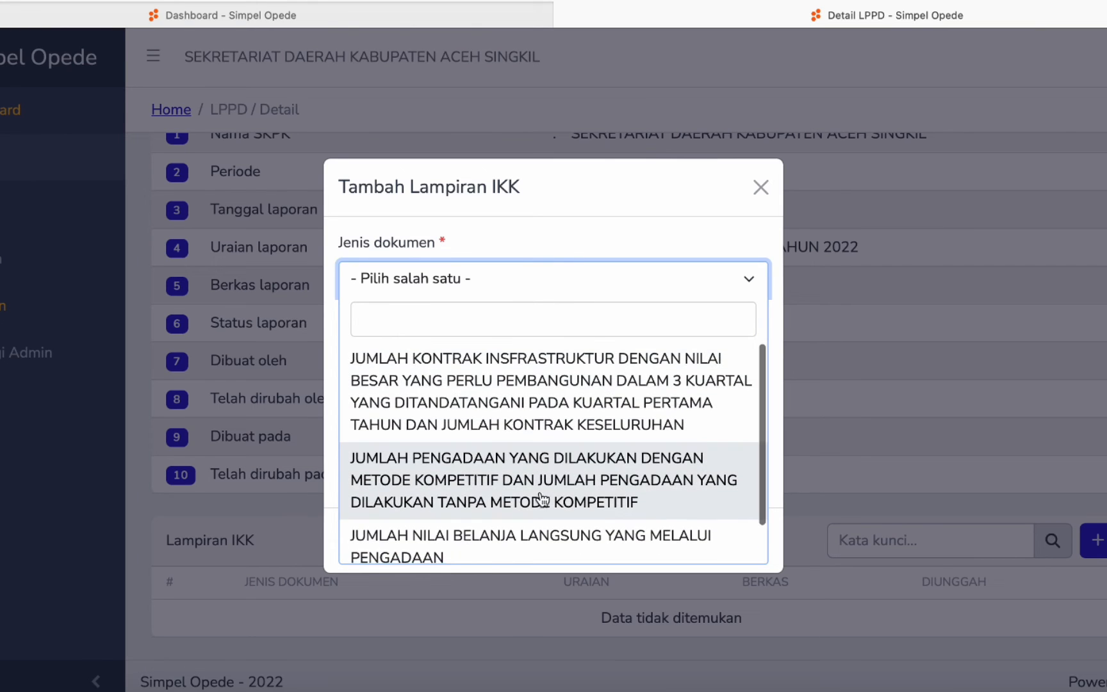
{"action": "left_click", "coordinate": [472, 384]}
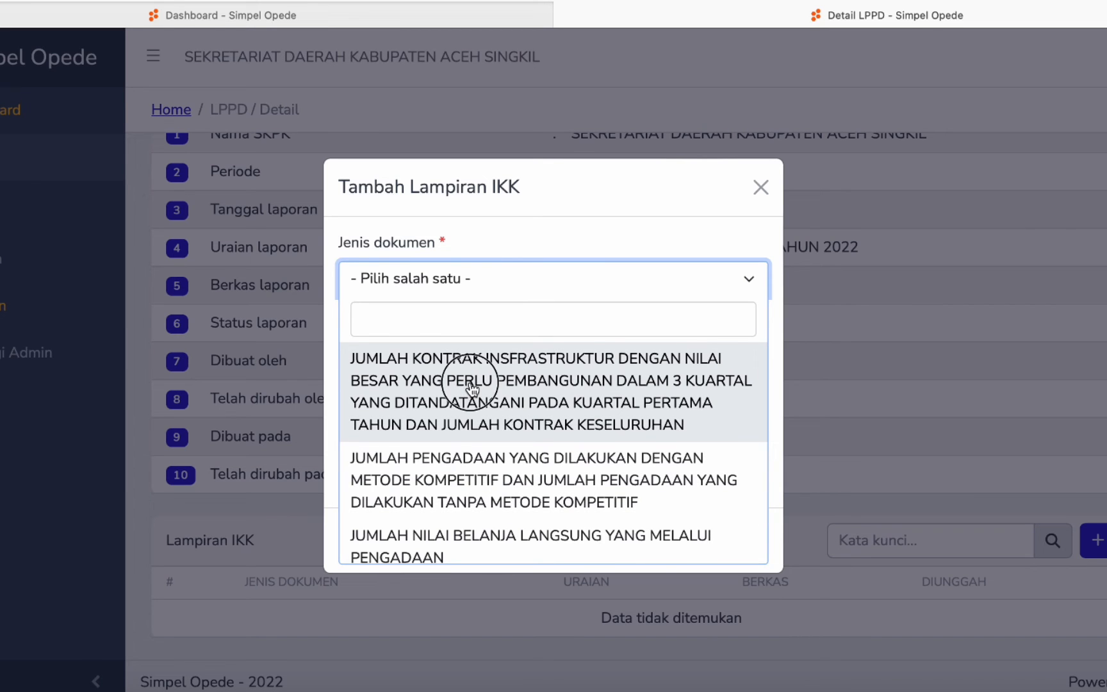
- Attach contoh kode billing pajak.jpg from Downloads as the IKK file
{"action": "left_click", "coordinate": [375, 370]}
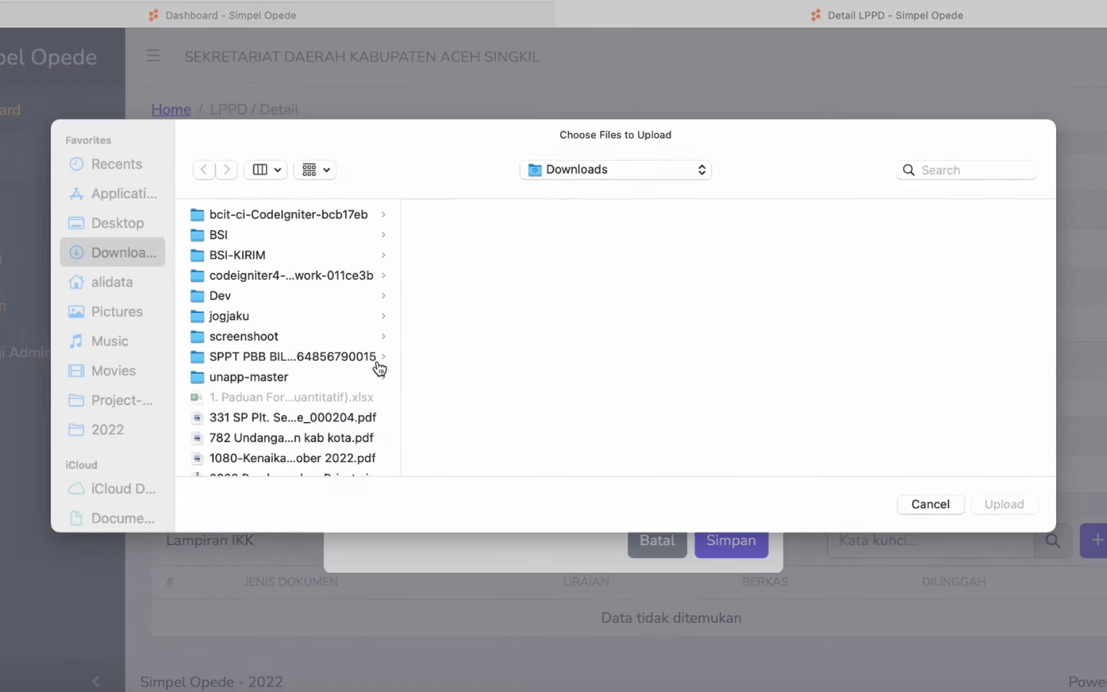
{"action": "scroll", "coordinate": [315, 436], "scroll_direction": "down", "scroll_amount": 10}
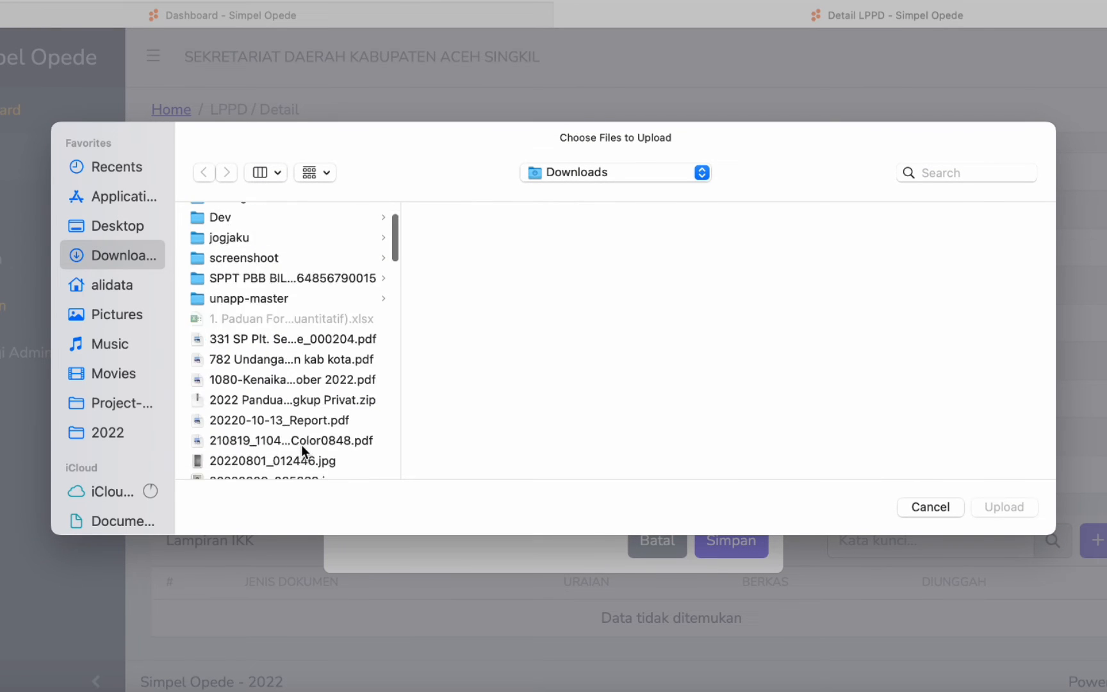
{"action": "scroll", "coordinate": [302, 446], "scroll_direction": "down", "scroll_amount": 2}
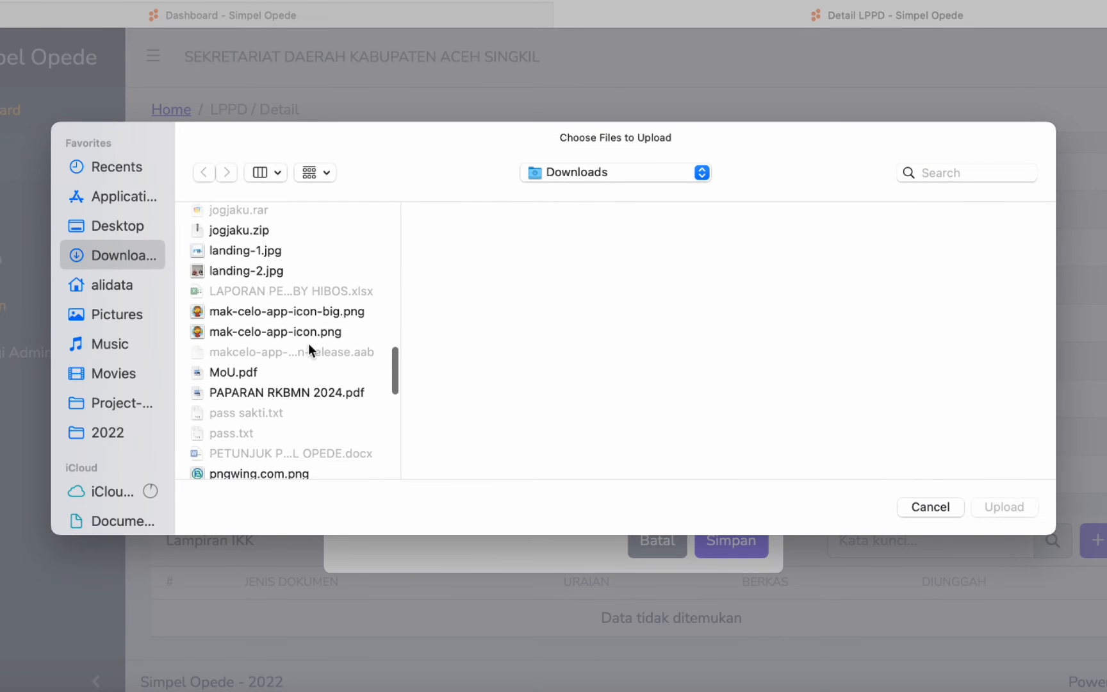
{"action": "left_click", "coordinate": [235, 376]}
{"action": "scroll", "coordinate": [245, 393], "scroll_direction": "down", "scroll_amount": 5}
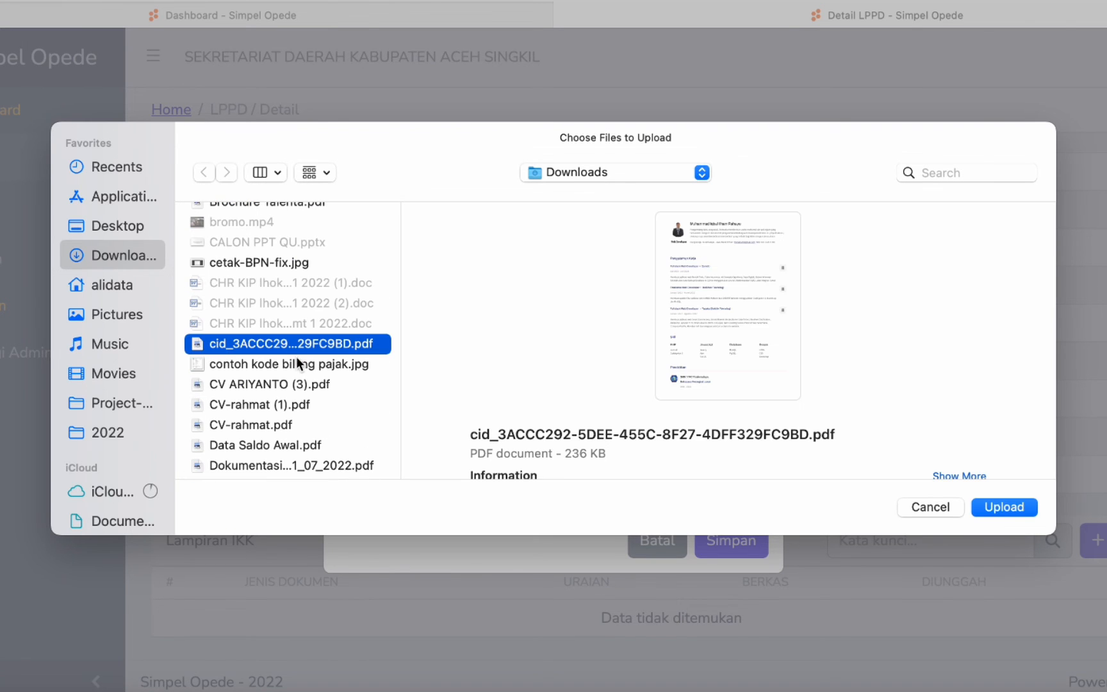
{"action": "left_click", "coordinate": [301, 362]}
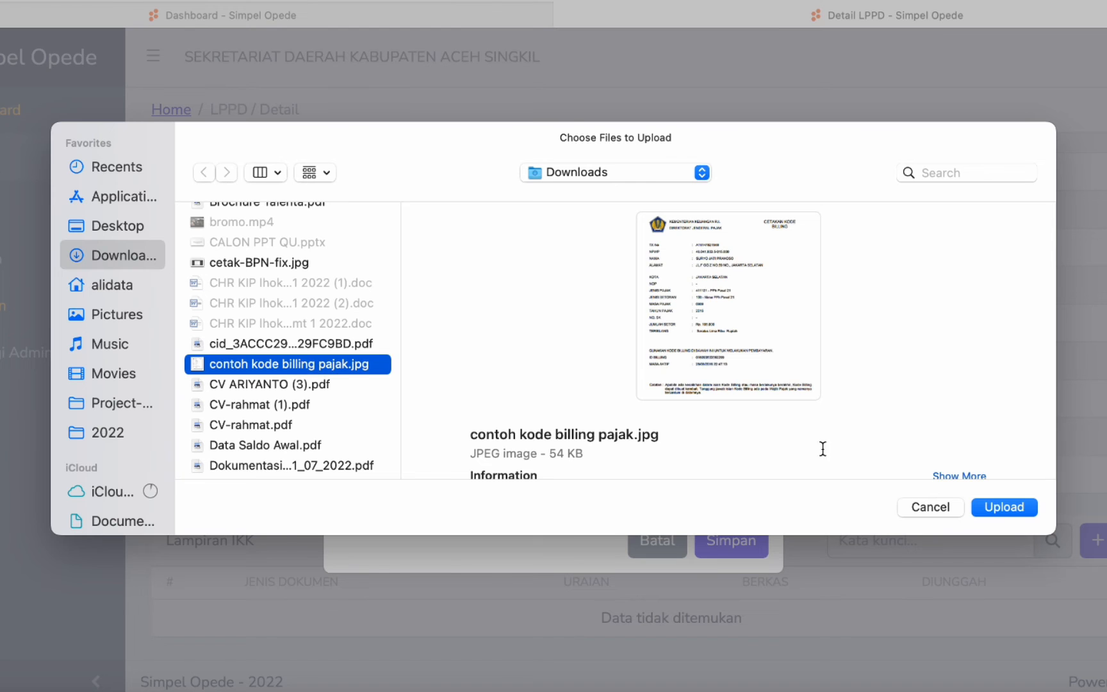
{"action": "left_click", "coordinate": [989, 505]}
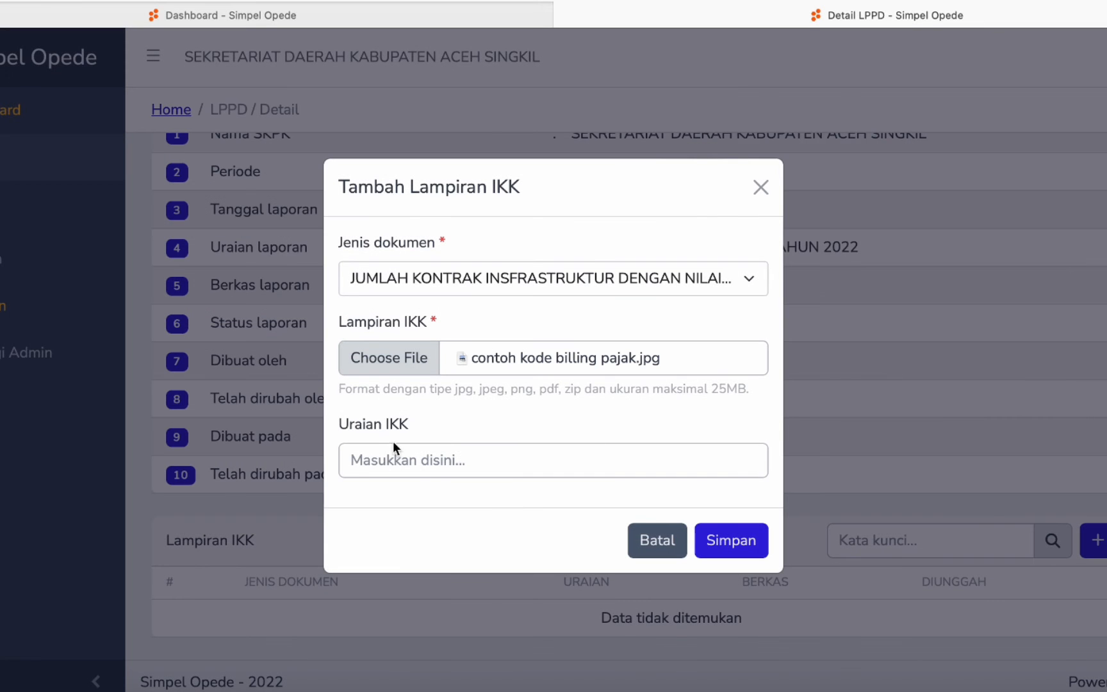
- Enter the IKK description 'Uraian IKK disini'
{"action": "left_click", "coordinate": [393, 465]}
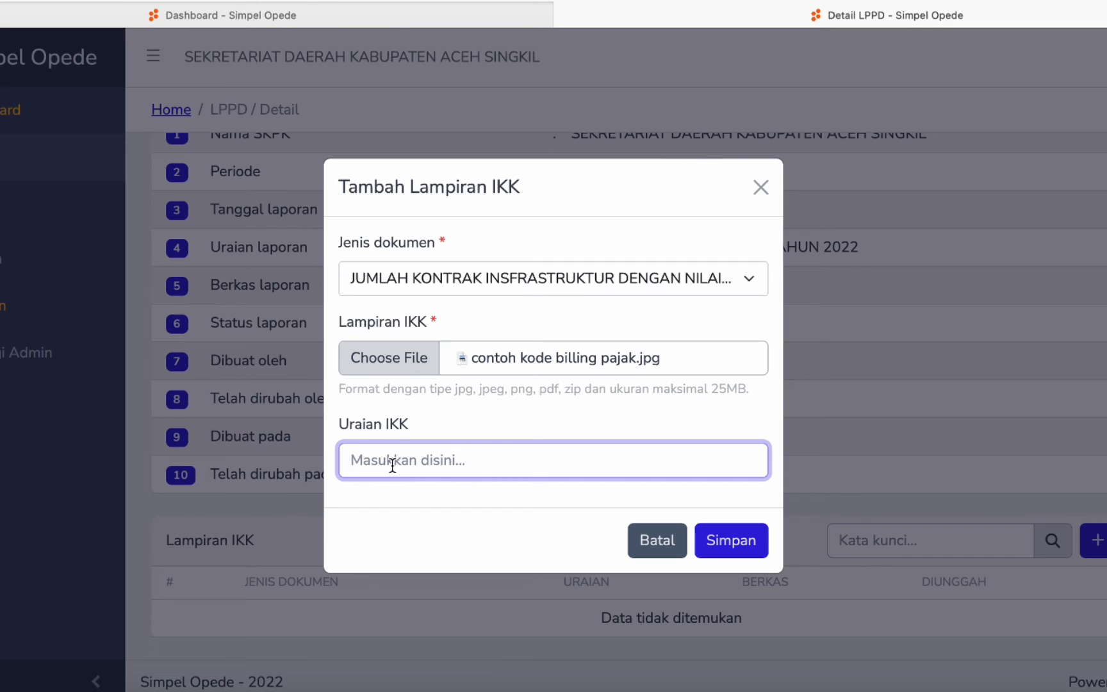
{"action": "type", "text": "Uraian IKK disini"}
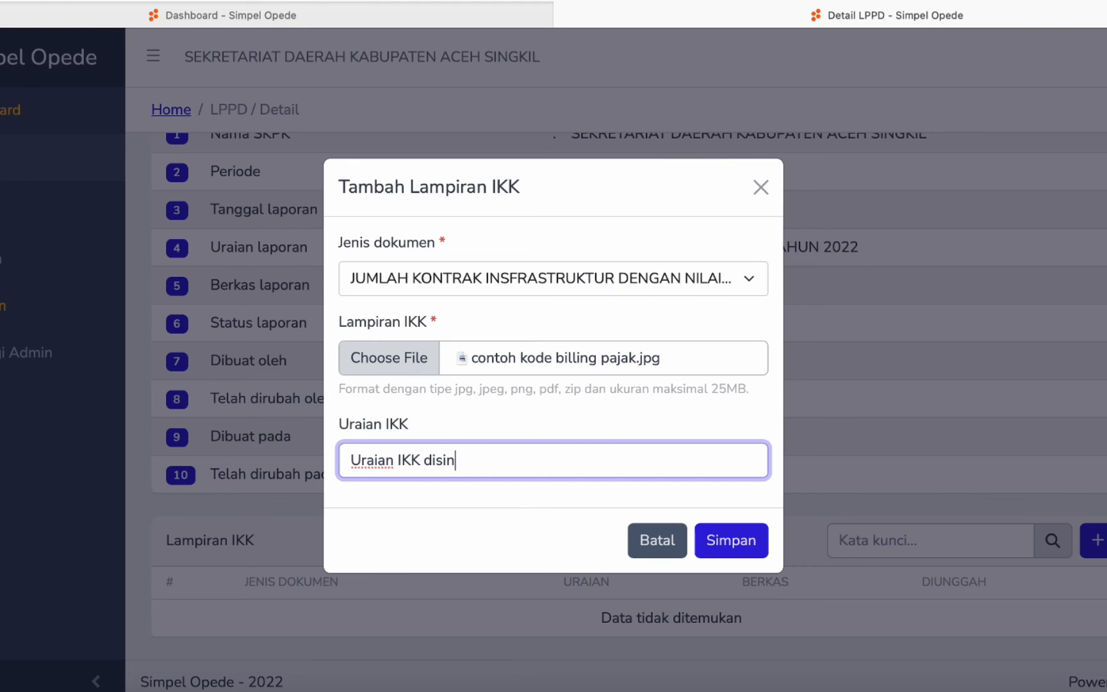
- Save the JUMLAH KONTRAK INFRASTRUKTUR attachment and verify it appears as row 1 under Lampiran IKK
{"action": "left_click", "coordinate": [749, 548]}
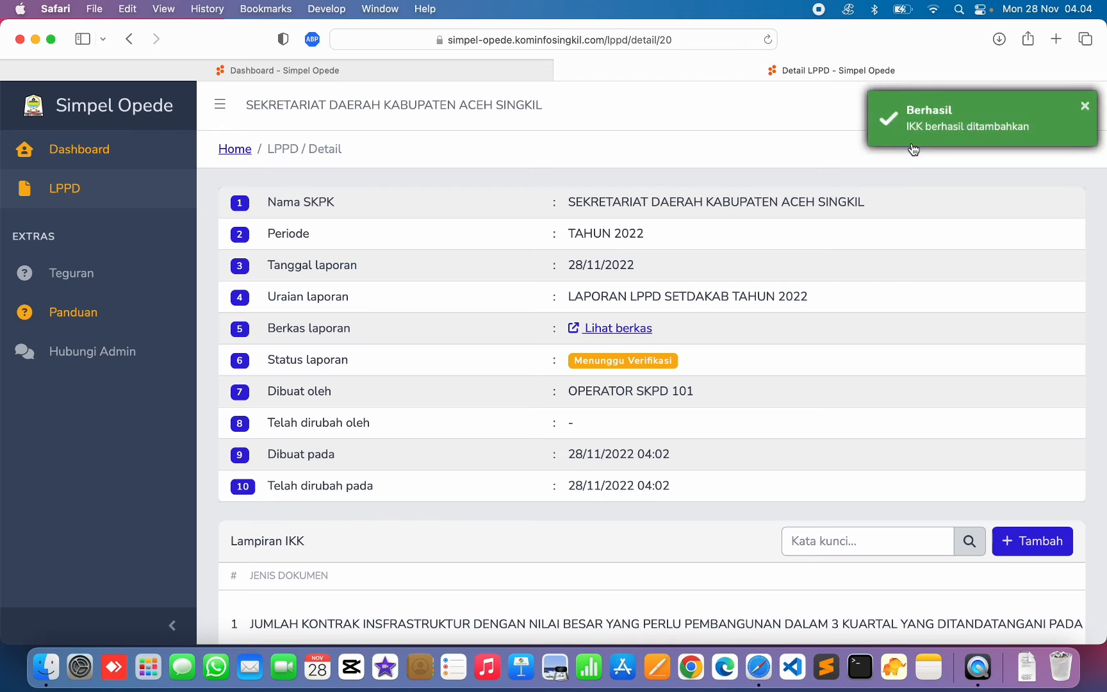
{"action": "scroll", "coordinate": [772, 427], "scroll_direction": "down", "scroll_amount": 3}
{"action": "left_click_drag", "start_coordinate": [288, 548], "coordinate": [937, 553]}
{"action": "left_click", "coordinate": [940, 559]}
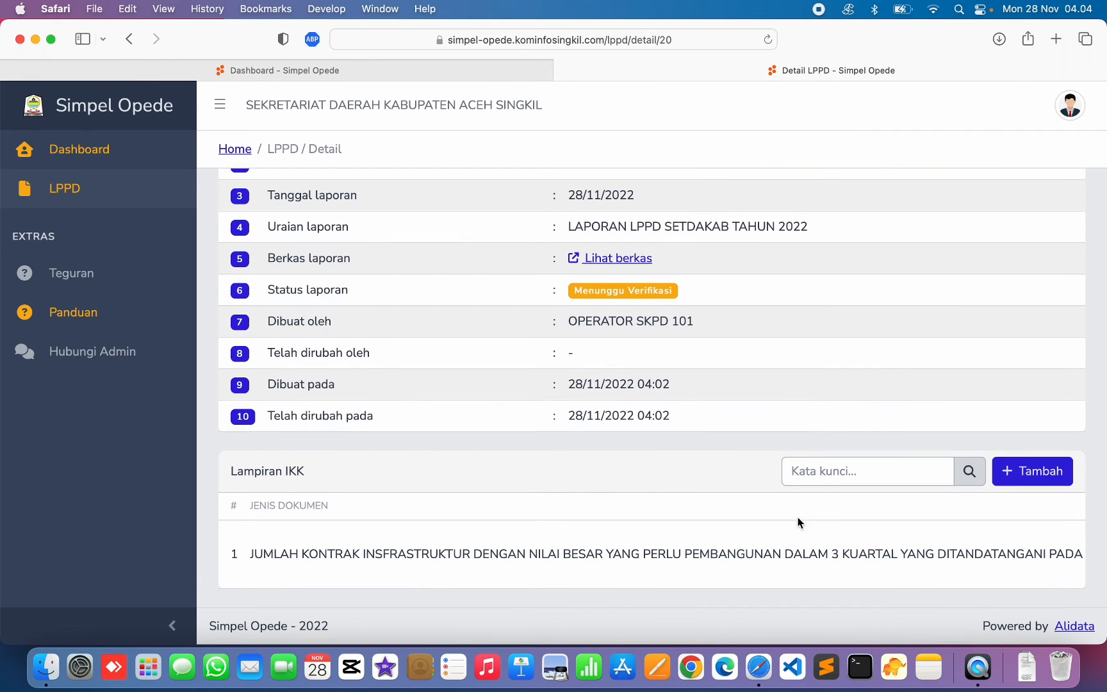
{"action": "scroll", "coordinate": [812, 423], "scroll_direction": "up", "scroll_amount": 3}
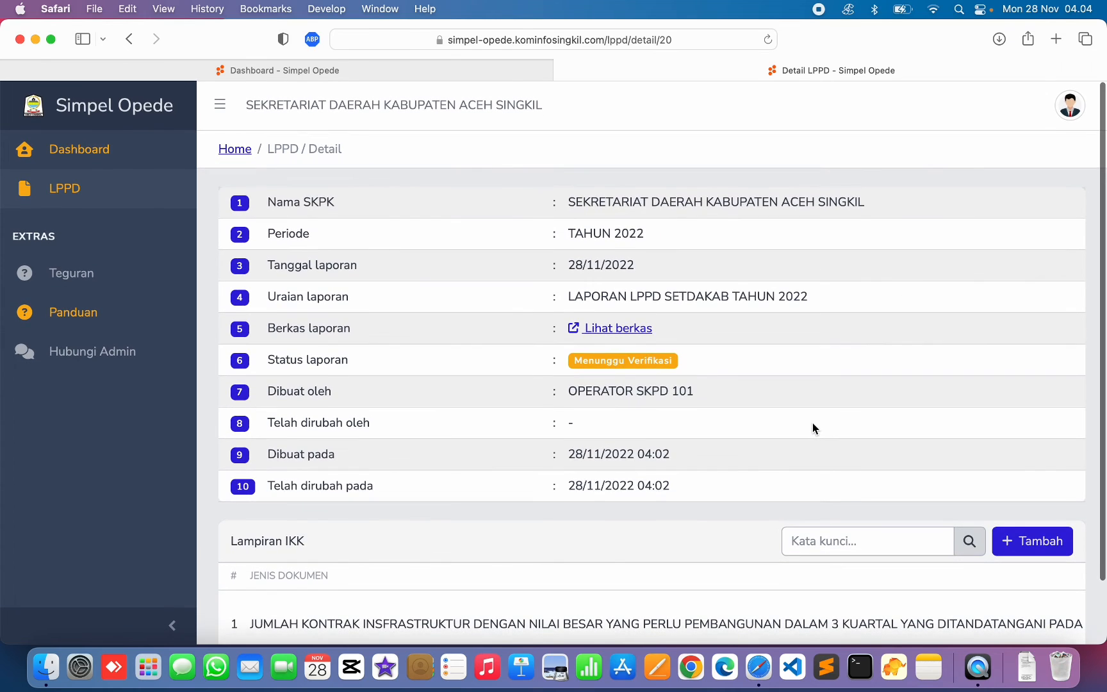
{"action": "scroll", "coordinate": [813, 423], "scroll_direction": "down", "scroll_amount": 3}
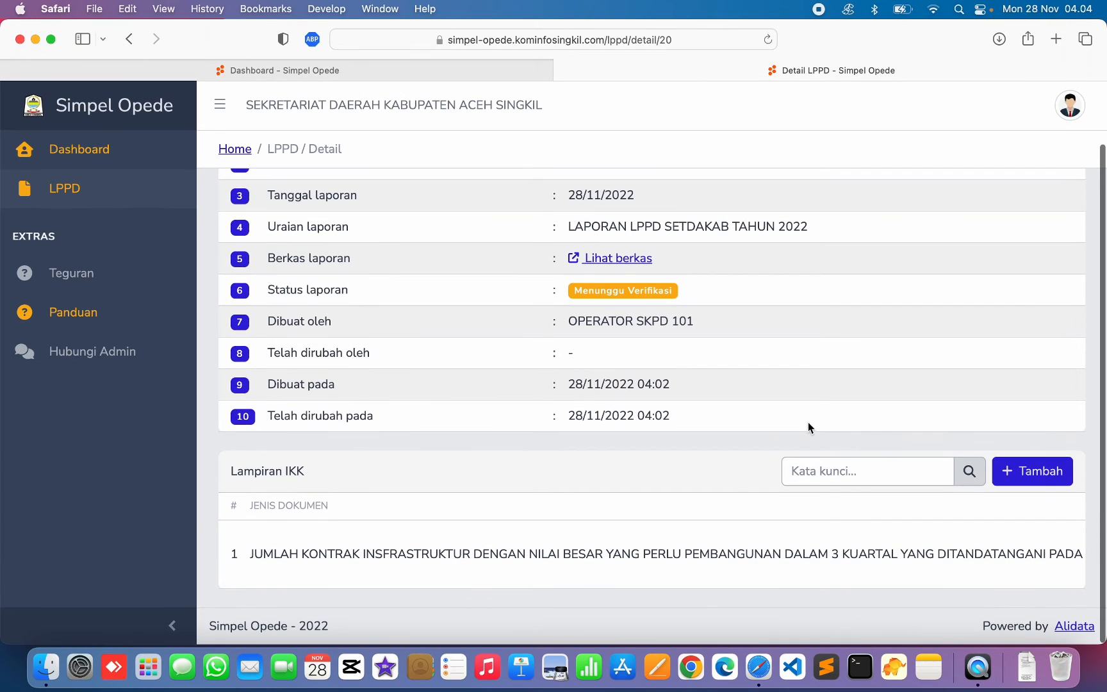
- Start a new IKK attachment with document type JUMLAH NILAI BELANJA LANGSUNG YANG MELALUI PENGADAAN
{"action": "left_click", "coordinate": [1017, 473]}
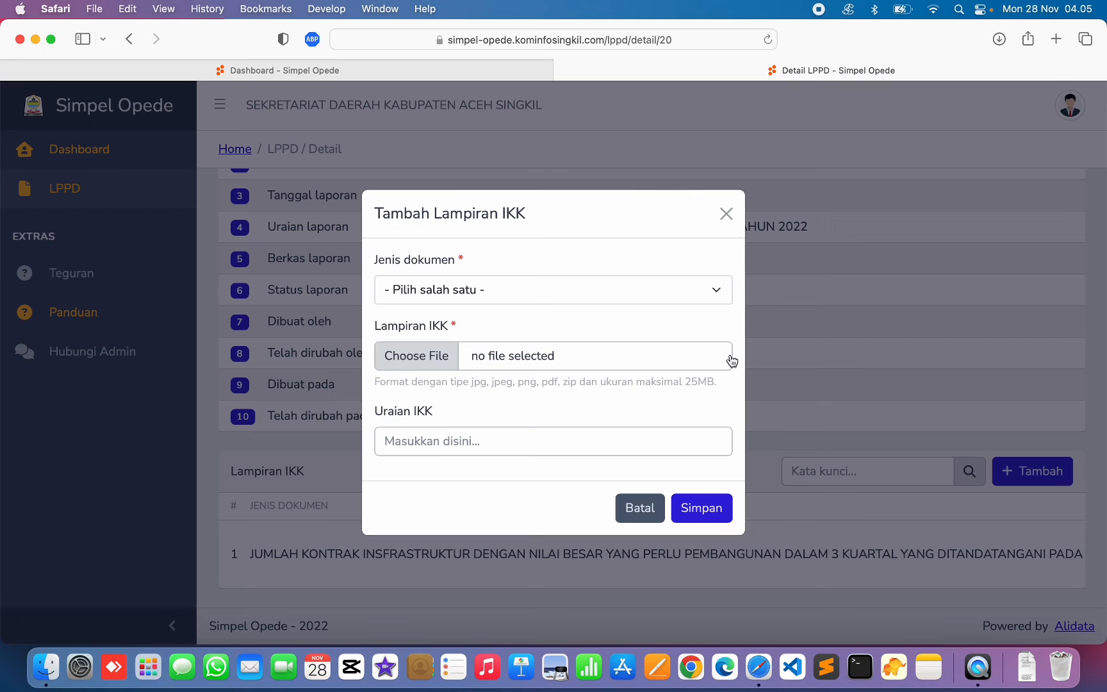
{"action": "left_click", "coordinate": [551, 289]}
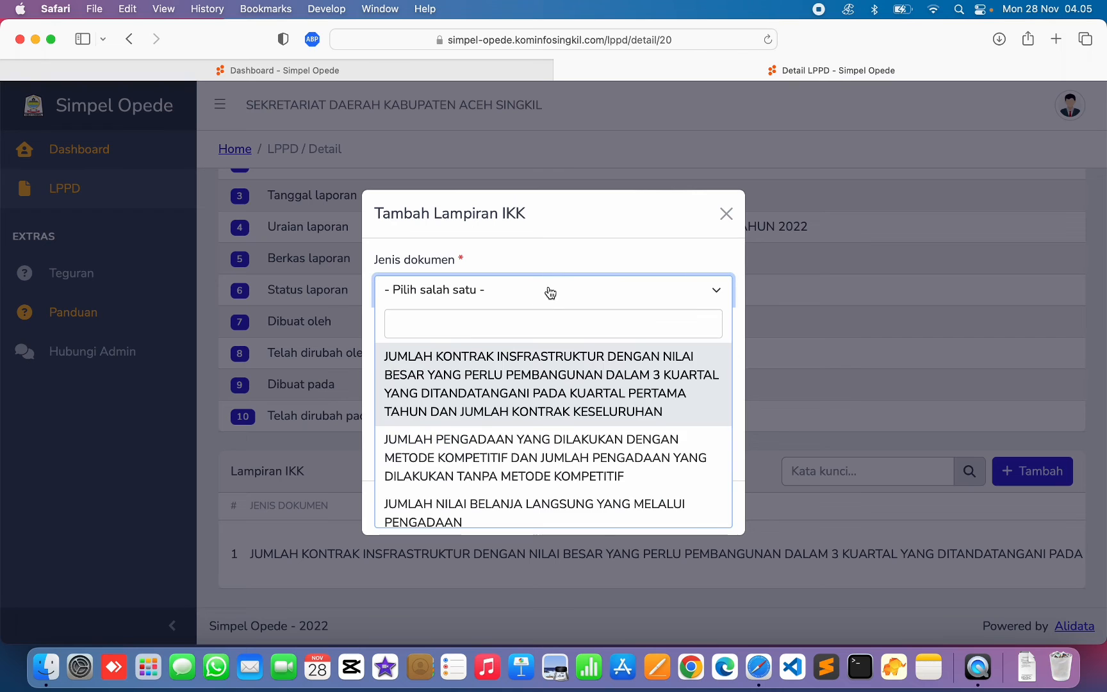
{"action": "scroll", "coordinate": [512, 484], "scroll_direction": "down", "scroll_amount": 2}
{"action": "left_click", "coordinate": [493, 484]}
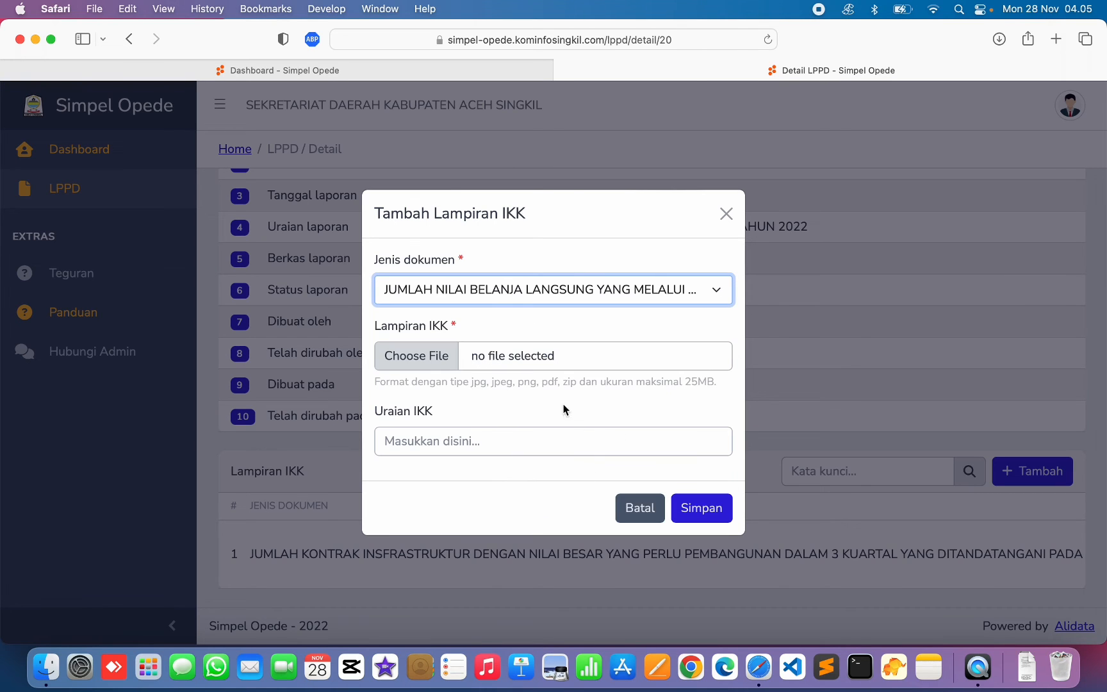
- Attach the PDF file, enter the description 'Uraian di', and save the attachment
{"action": "left_click", "coordinate": [410, 355]}
{"action": "scroll", "coordinate": [385, 397], "scroll_direction": "down", "scroll_amount": 2}
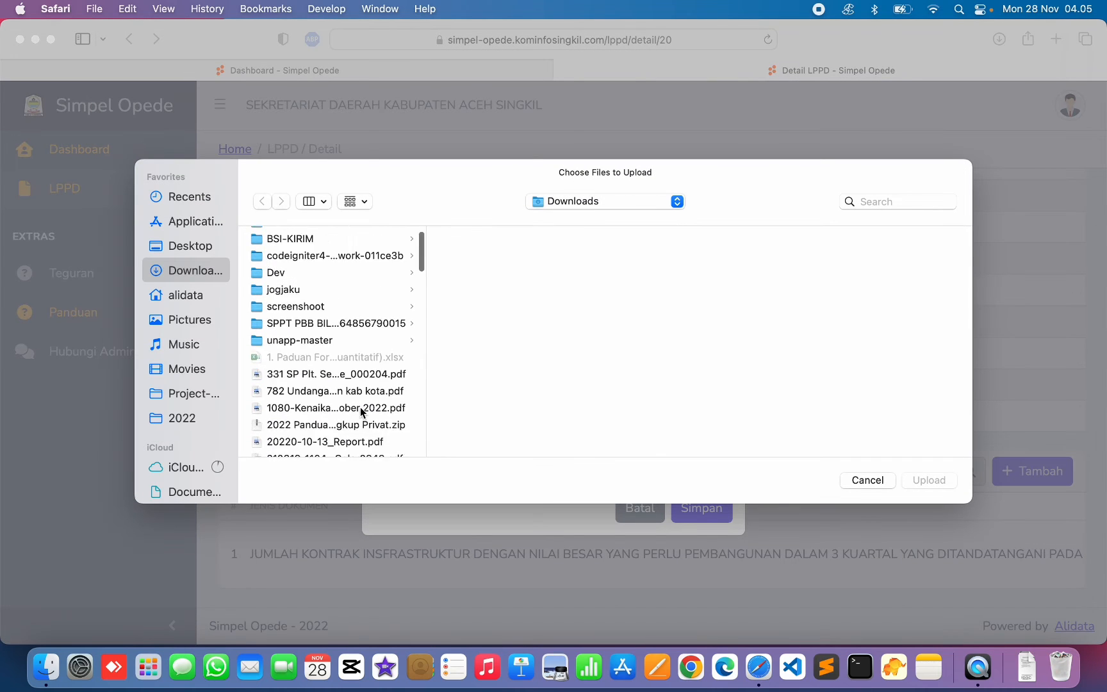
{"action": "scroll", "coordinate": [360, 407], "scroll_direction": "down", "scroll_amount": 10}
{"action": "scroll", "coordinate": [360, 406], "scroll_direction": "up", "scroll_amount": 3}
{"action": "scroll", "coordinate": [360, 406], "scroll_direction": "down", "scroll_amount": 3}
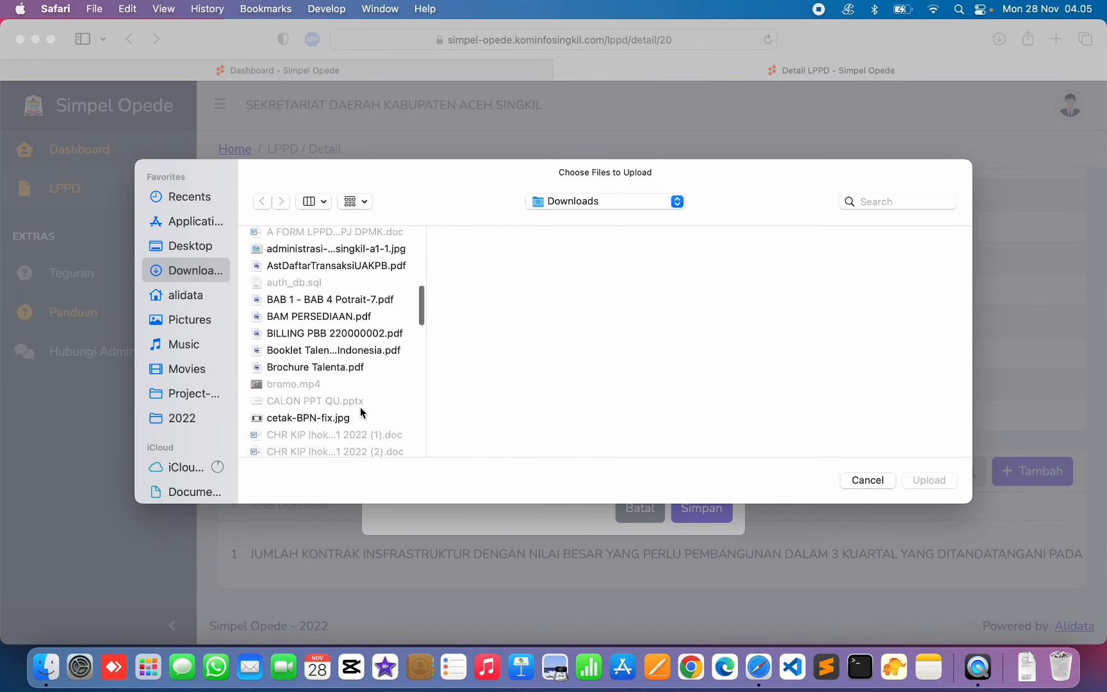
{"action": "scroll", "coordinate": [360, 406], "scroll_direction": "down", "scroll_amount": 3}
{"action": "left_click", "coordinate": [343, 407]}
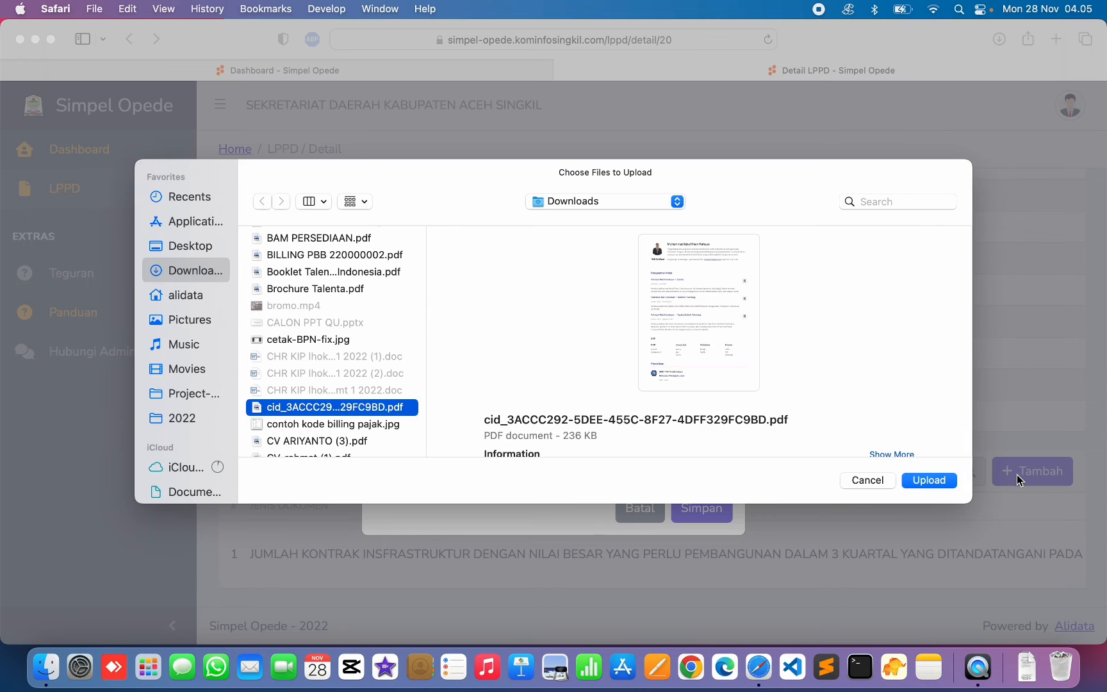
{"action": "left_click", "coordinate": [931, 480]}
{"action": "left_click", "coordinate": [625, 446]}
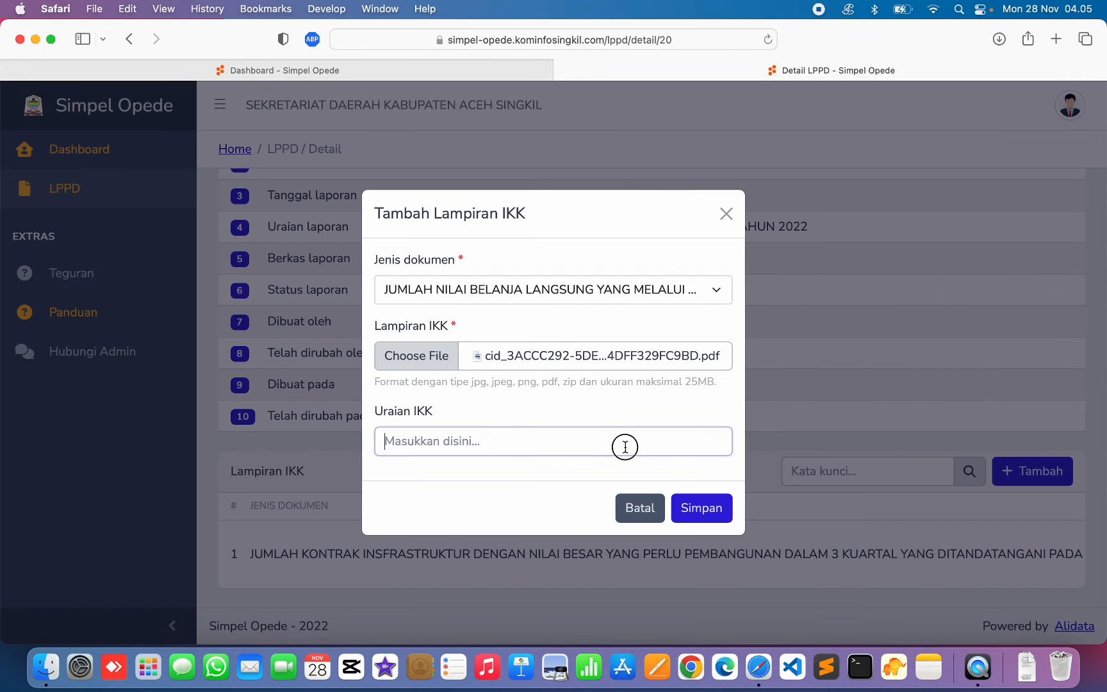
{"action": "type", "text": "Uraia"}
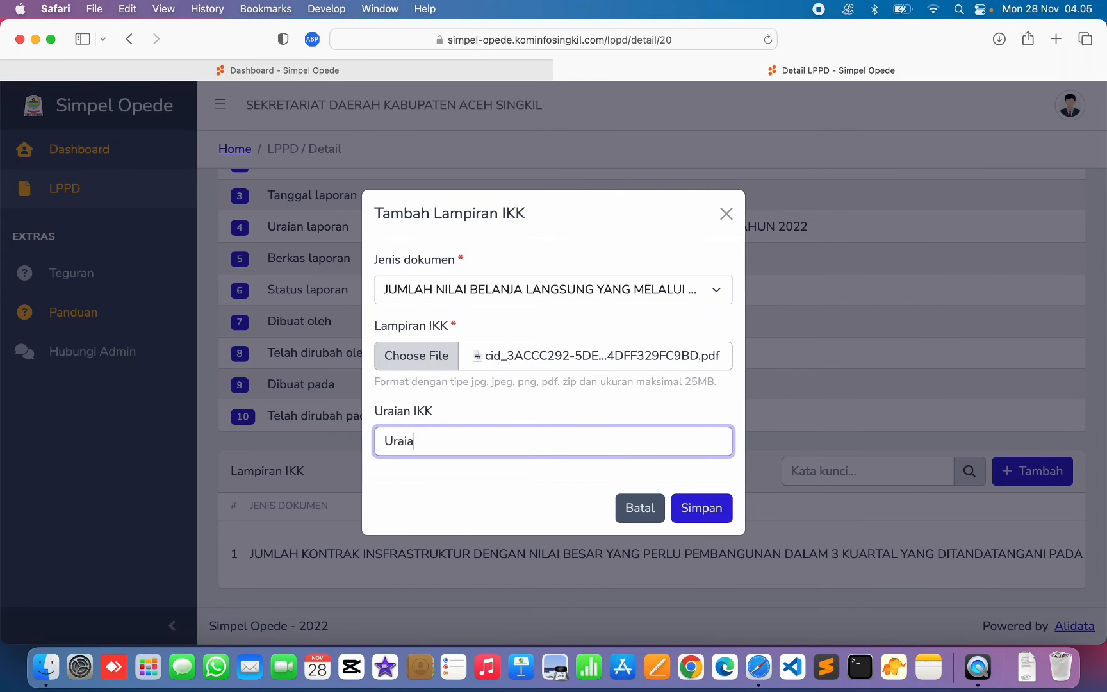
{"action": "type", "text": "n disini"}
{"action": "left_click", "coordinate": [702, 508]}
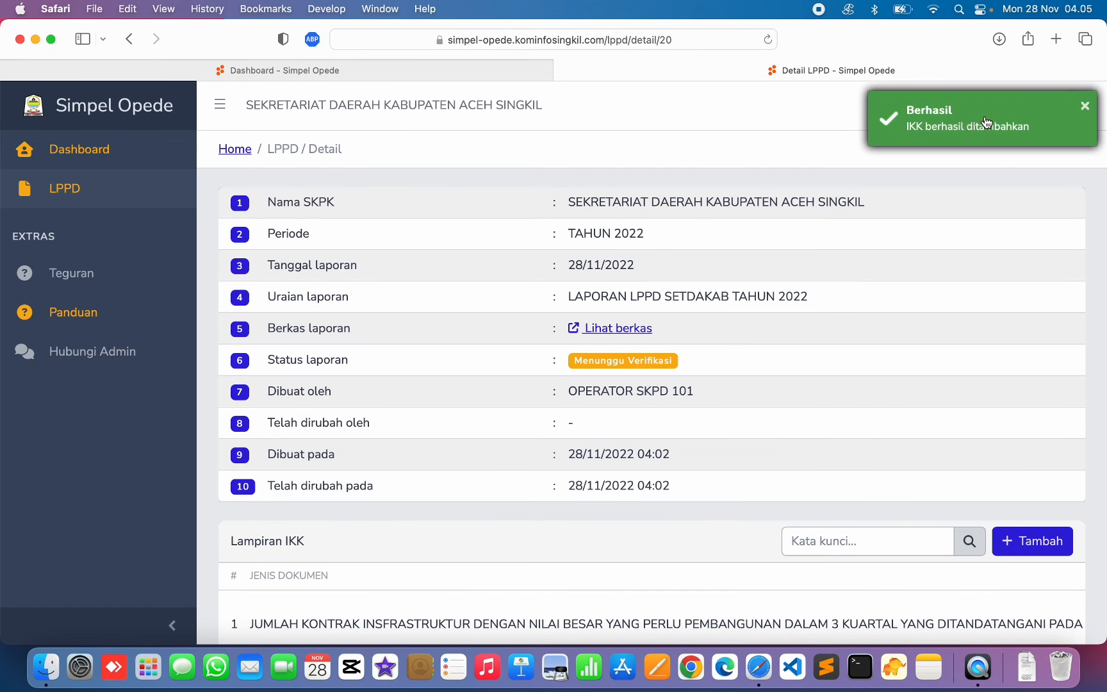
- Return to the LPPD list and review the 2022 report's description, IKK count 2 and Menunggu Verifikasi status
{"action": "left_click", "coordinate": [72, 192]}
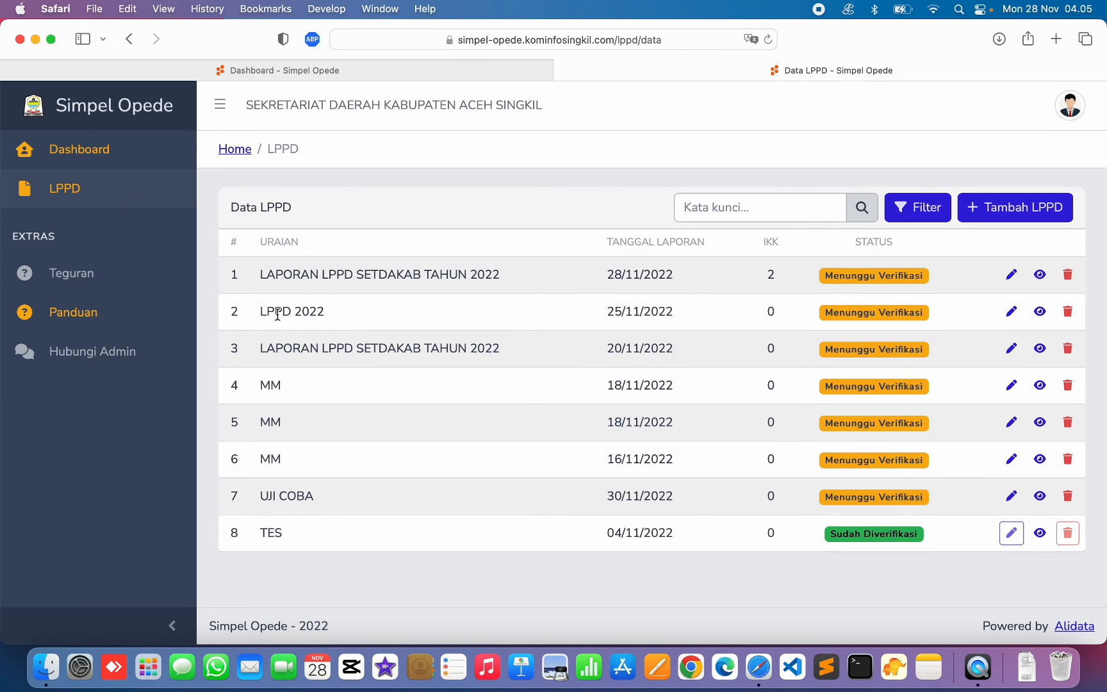
{"action": "left_click_drag", "start_coordinate": [268, 312], "coordinate": [327, 312]}
{"action": "left_click", "coordinate": [484, 275]}
{"action": "left_click_drag", "start_coordinate": [261, 274], "coordinate": [473, 280]}
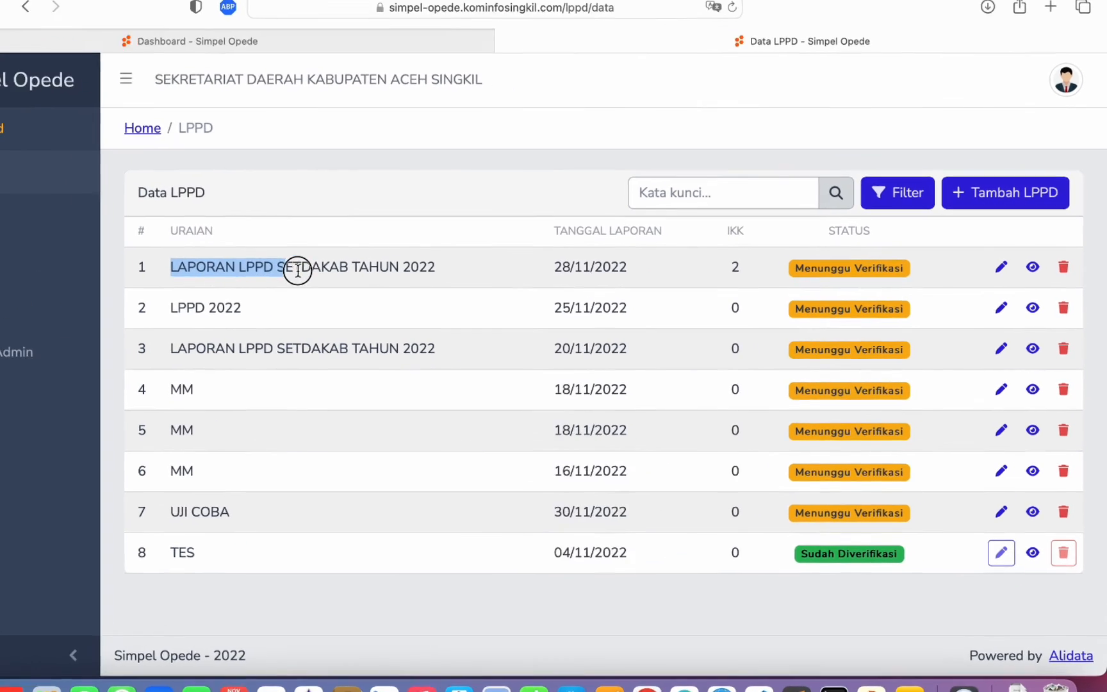
{"action": "left_click_drag", "start_coordinate": [347, 264], "coordinate": [386, 262]}
{"action": "left_click", "coordinate": [369, 262]}
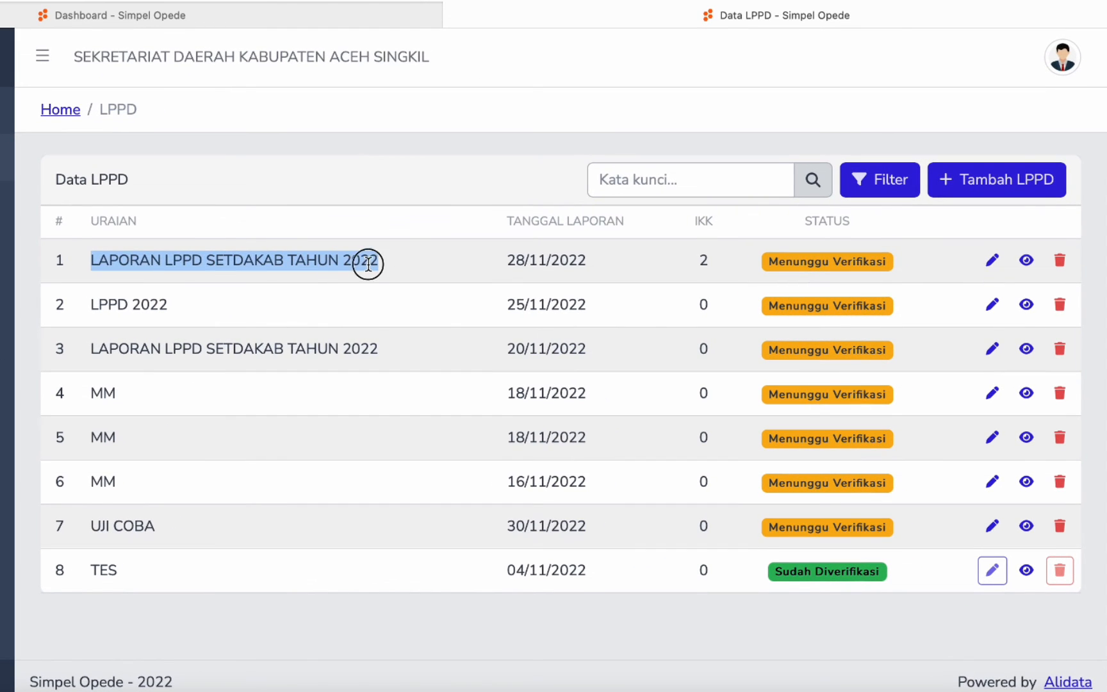
{"action": "left_click_drag", "start_coordinate": [723, 267], "coordinate": [699, 257]}
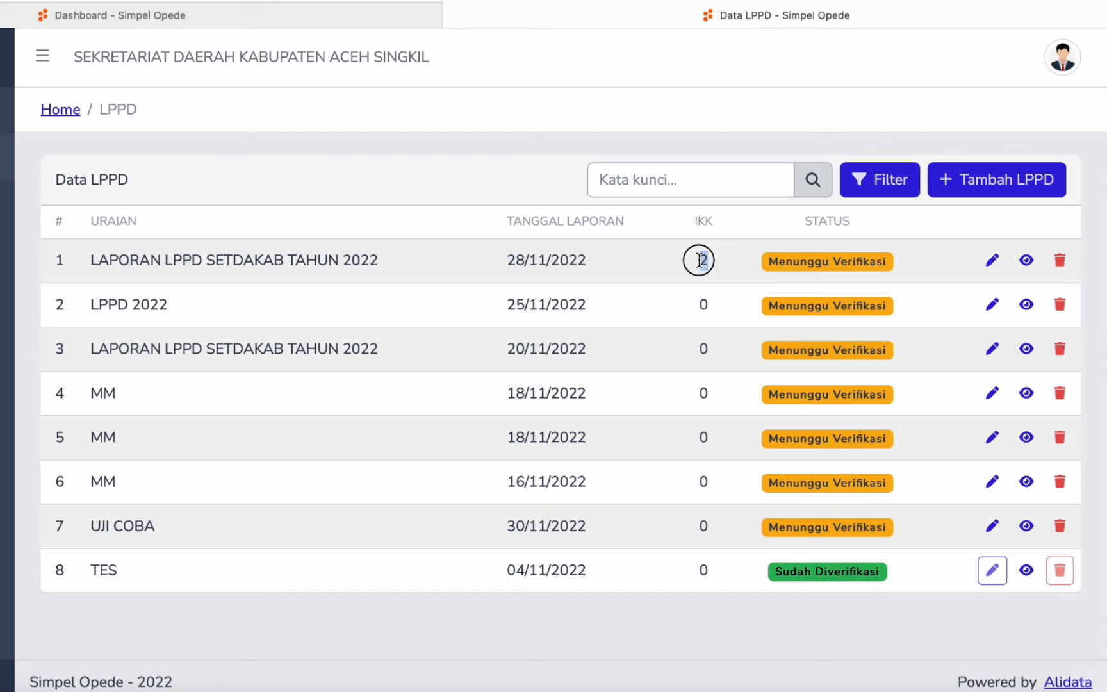
{"action": "double_click", "coordinate": [707, 261]}
{"action": "left_click", "coordinate": [706, 262]}
{"action": "left_click_drag", "start_coordinate": [771, 262], "coordinate": [924, 274]}
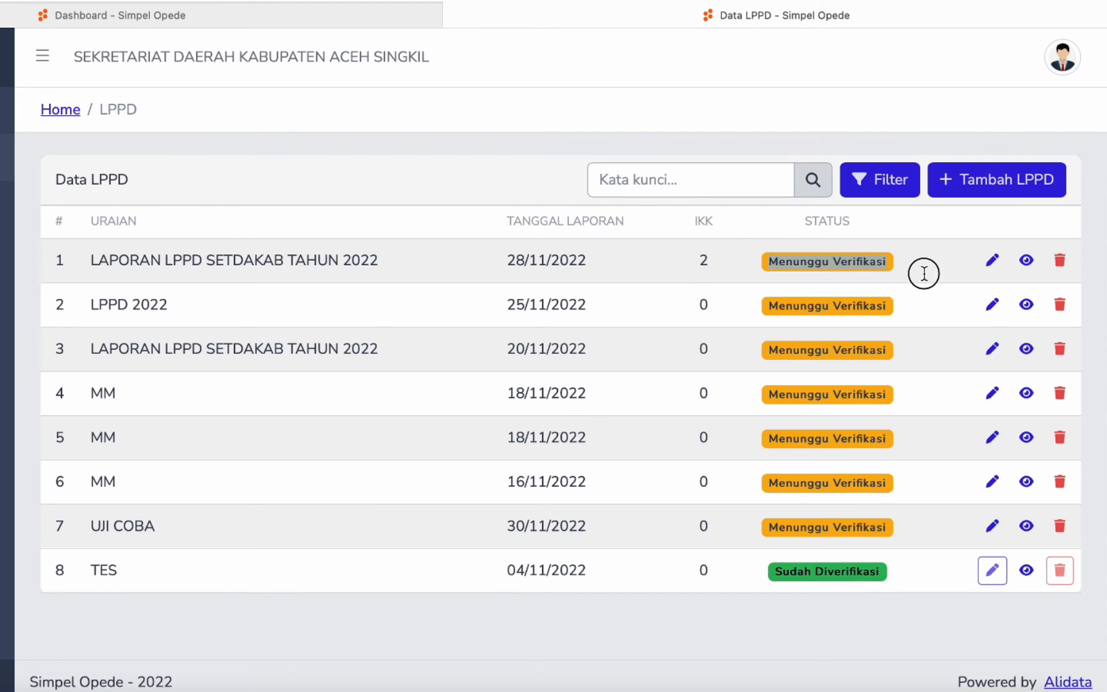
{"action": "left_click", "coordinate": [924, 273]}
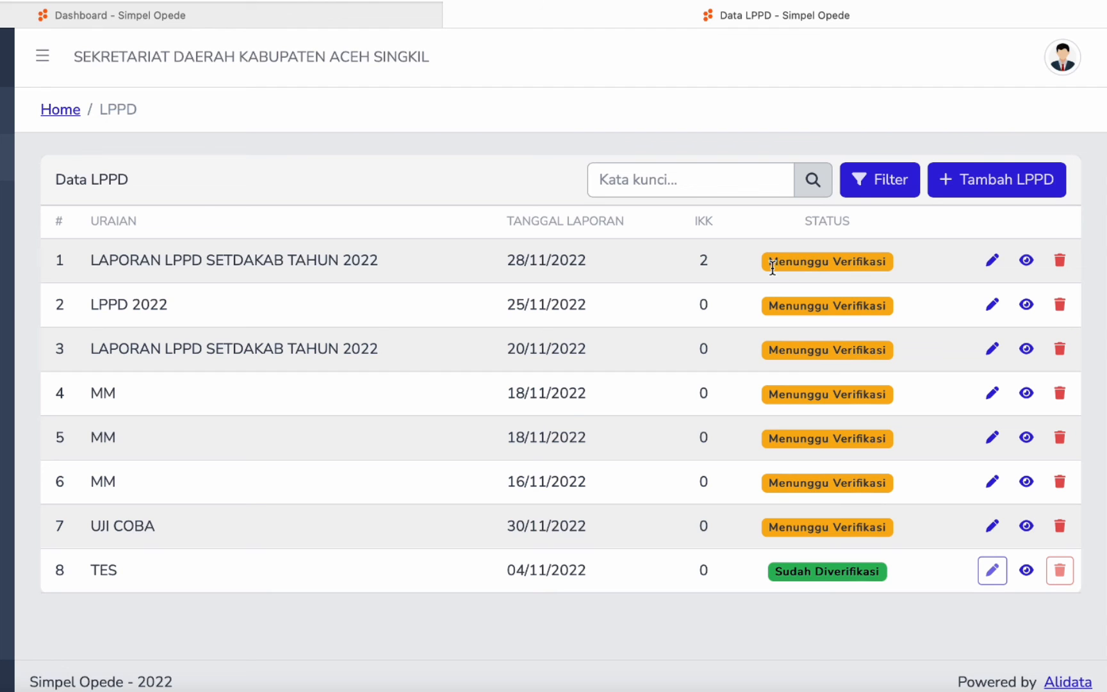
{"action": "left_click_drag", "start_coordinate": [767, 263], "coordinate": [889, 262]}
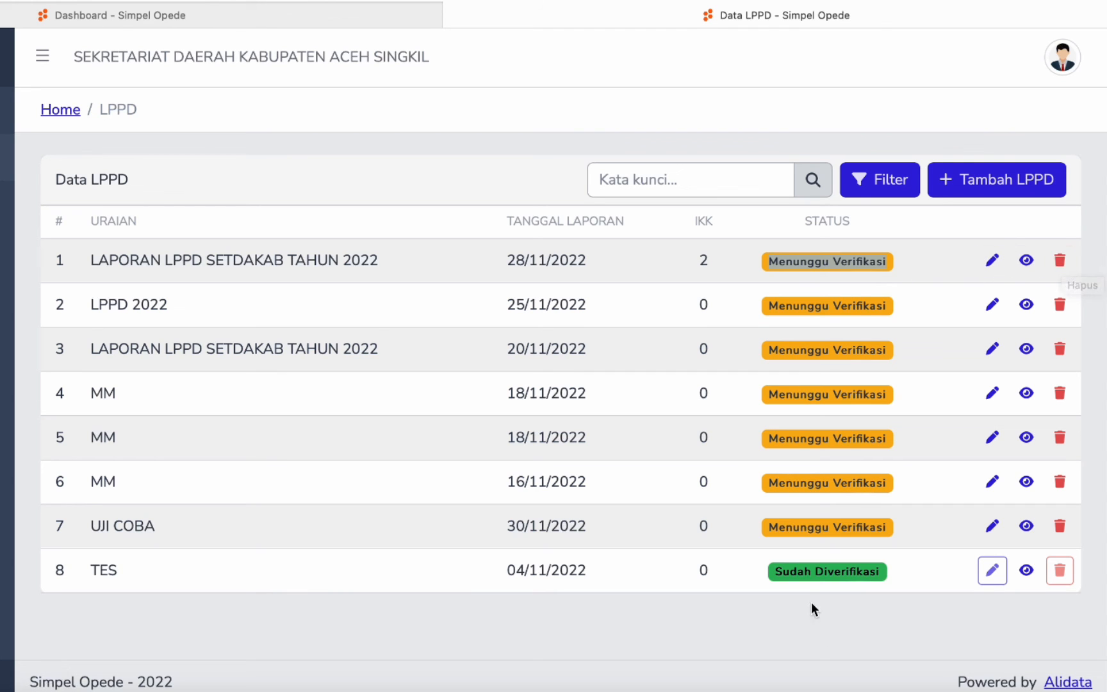
{"action": "left_click", "coordinate": [798, 571]}
- Try the edit and delete buttons on the already verified TES report
{"action": "left_click", "coordinate": [1000, 574]}
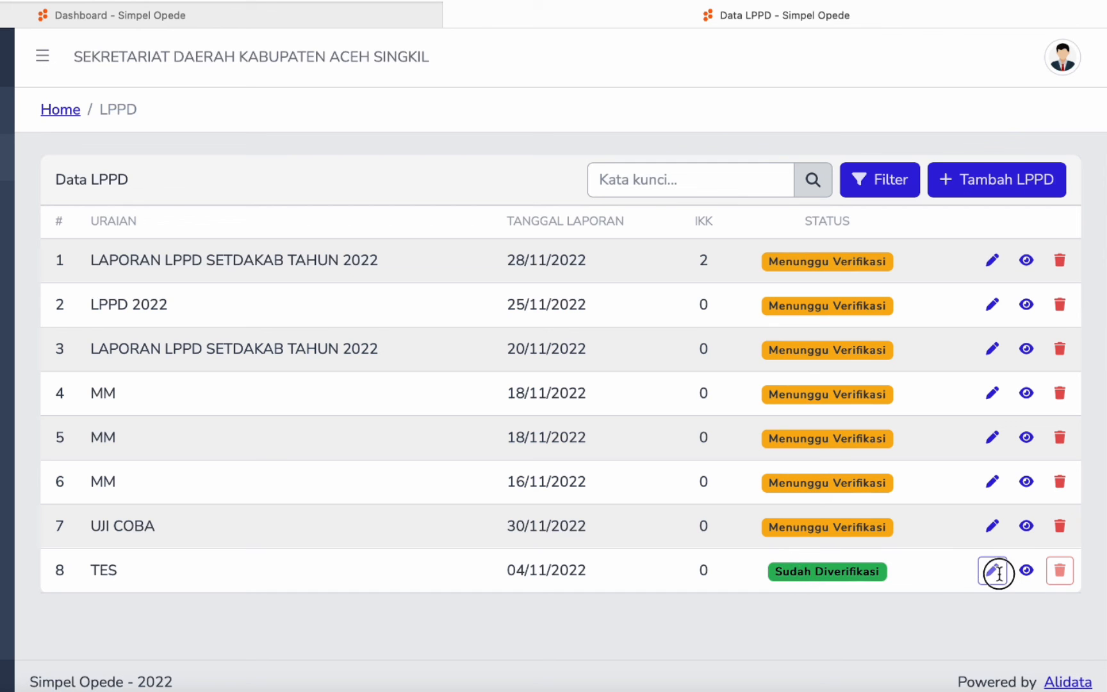
{"action": "left_click", "coordinate": [995, 574]}
{"action": "left_click", "coordinate": [1057, 573]}
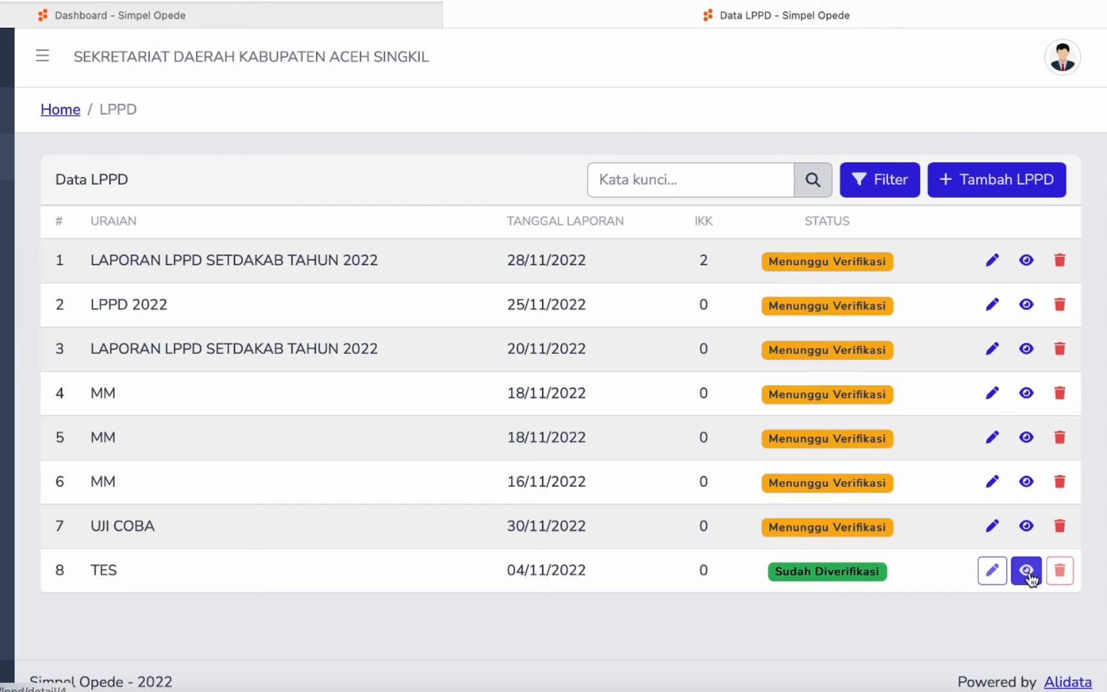
- Open the first report, LAPORAN LPPD SETDAKAB TAHUN 2022, in the edit form
{"action": "left_click", "coordinate": [179, 260]}
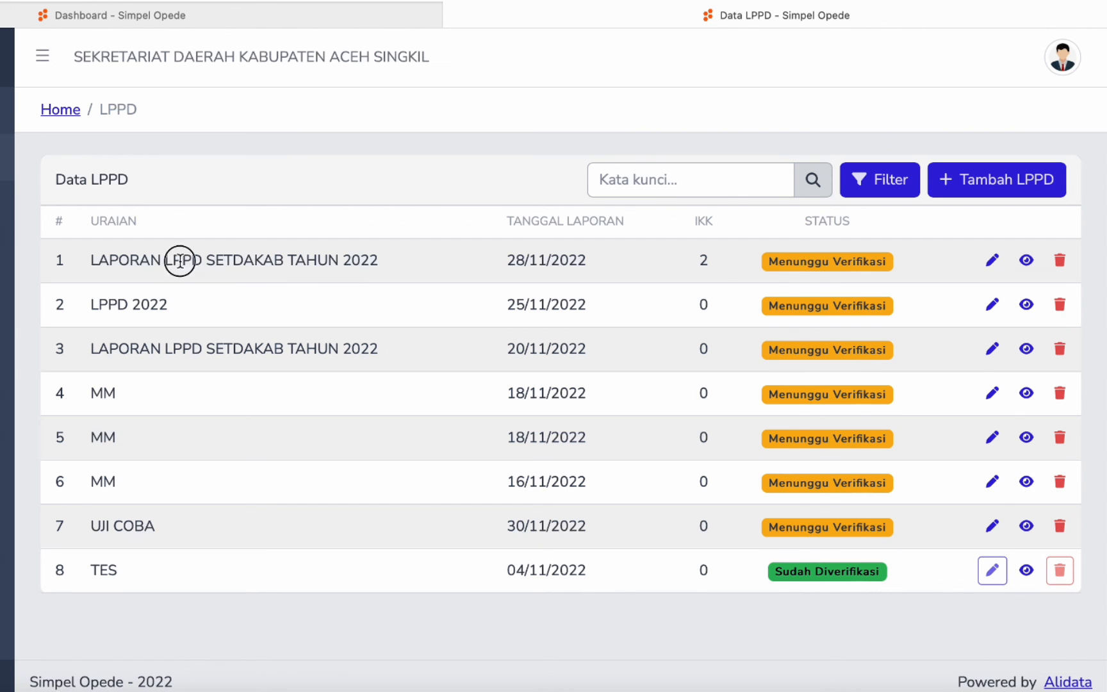
{"action": "left_click_drag", "start_coordinate": [180, 261], "coordinate": [328, 270]}
{"action": "left_click", "coordinate": [722, 269]}
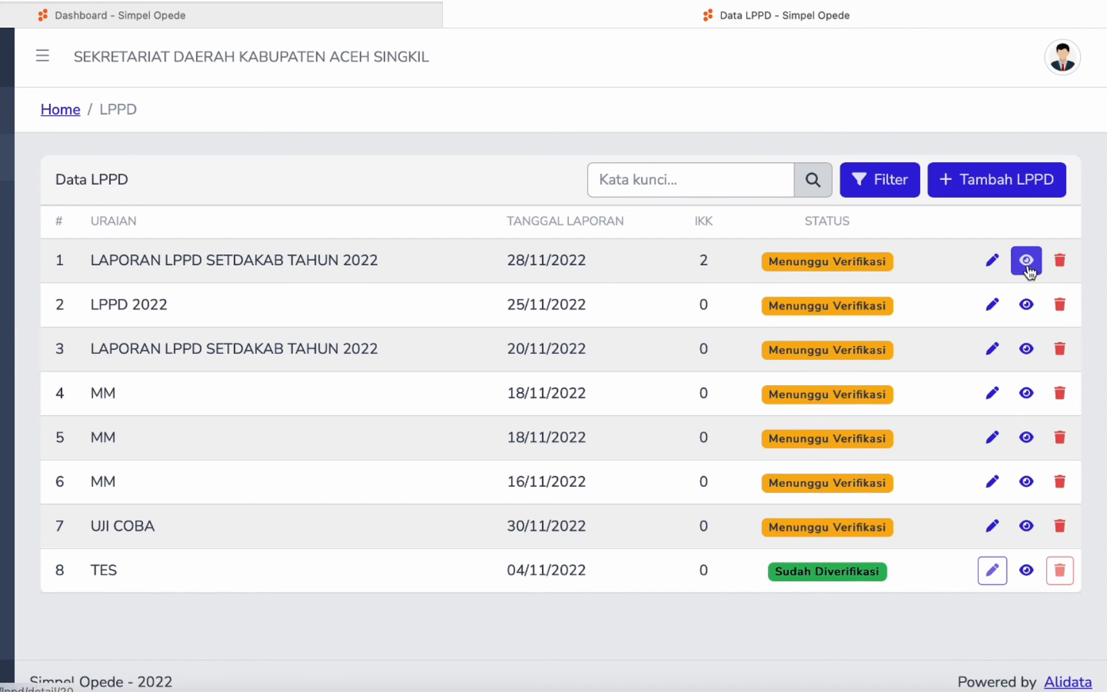
{"action": "left_click", "coordinate": [993, 263]}
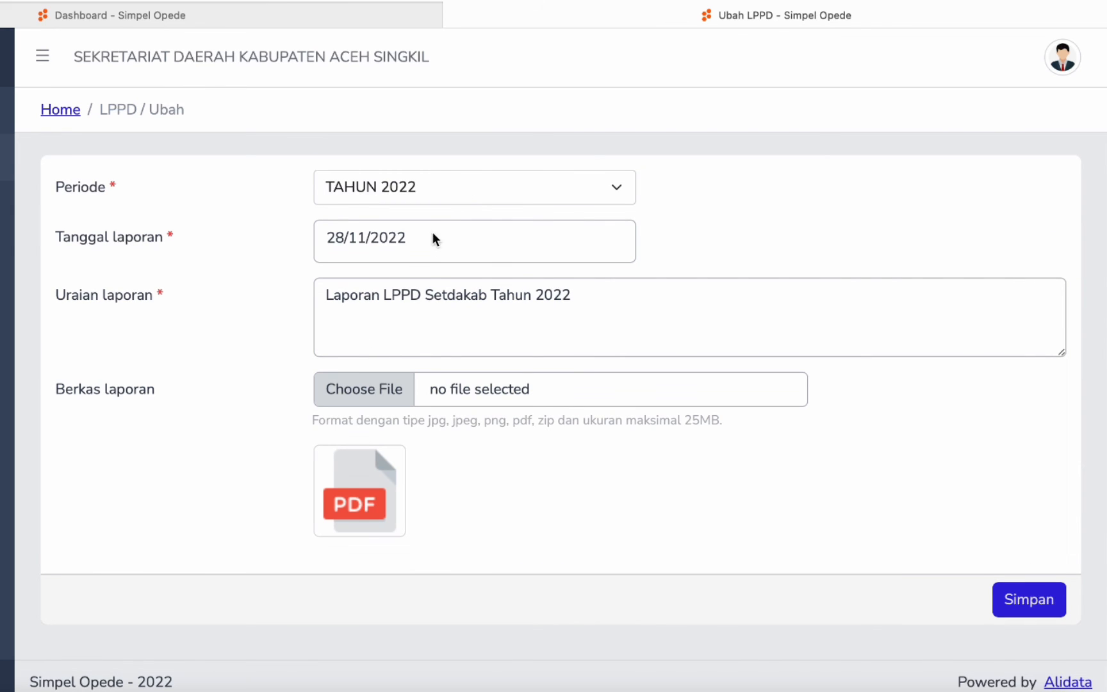
- Look over the Uraian laporan text, then go back to the Data LPPD list without saving
{"action": "left_click", "coordinate": [426, 309]}
{"action": "left_click_drag", "start_coordinate": [326, 293], "coordinate": [465, 326]}
{"action": "left_click", "coordinate": [256, 337]}
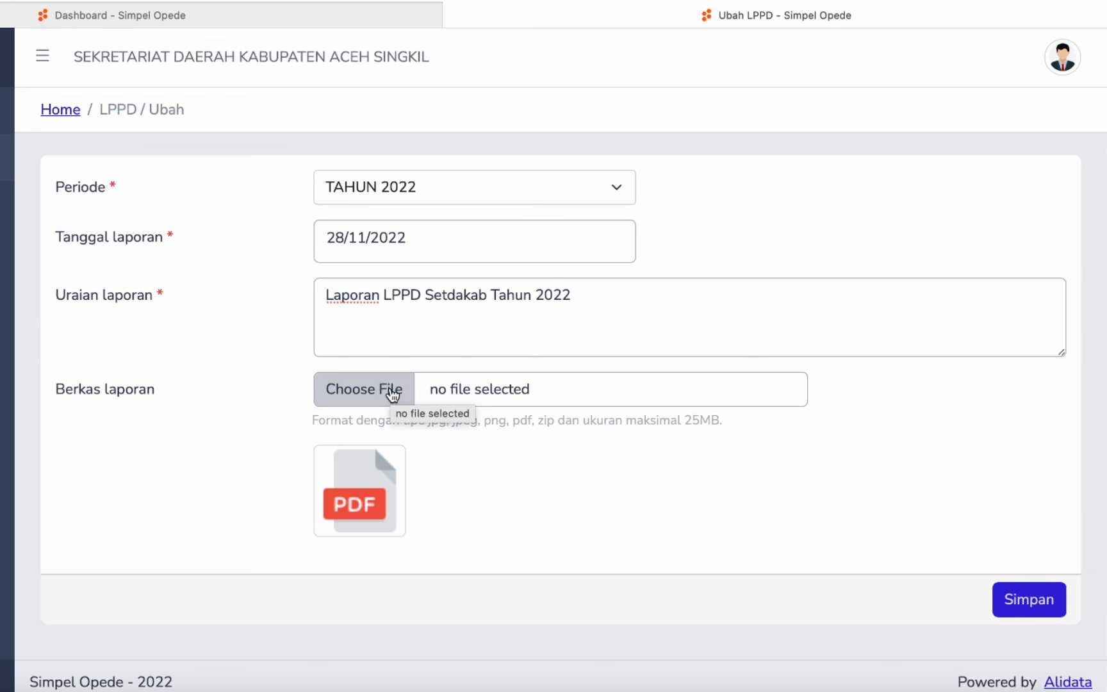
{"action": "left_click", "coordinate": [2, 156]}
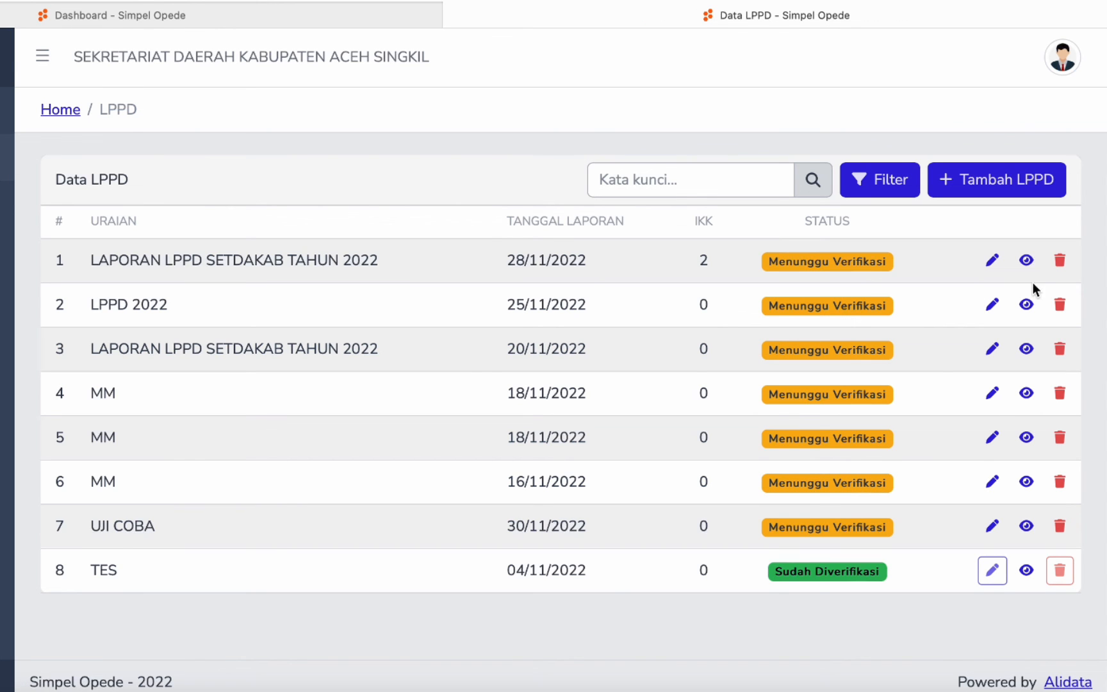
{"action": "left_click", "coordinate": [1027, 261]}
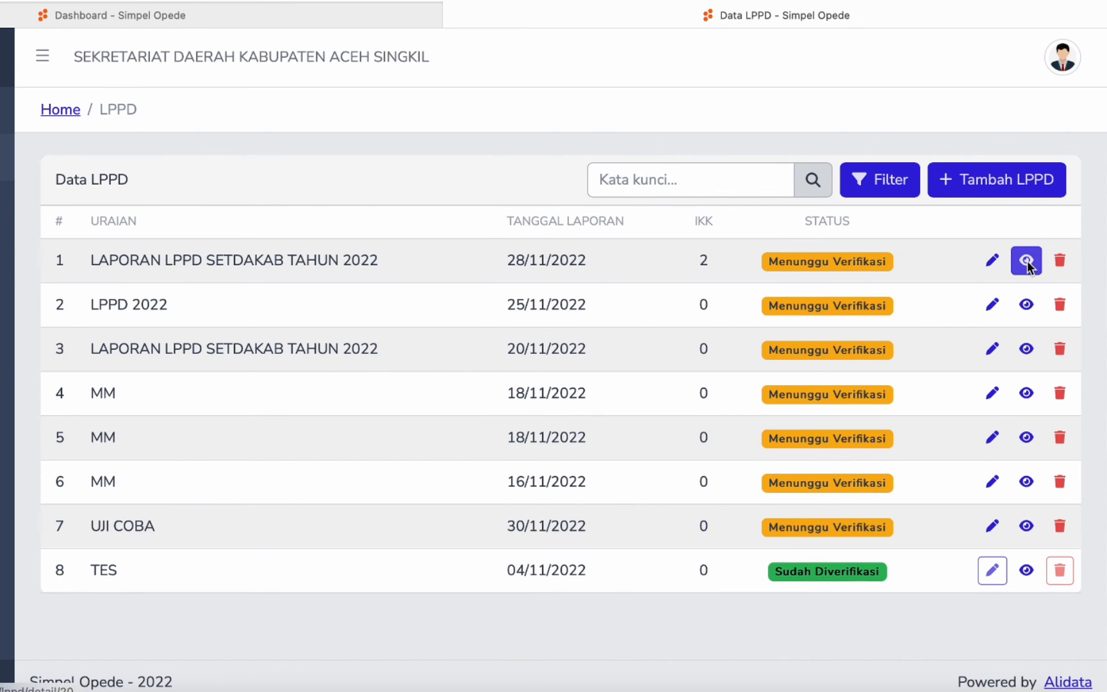
{"action": "scroll", "coordinate": [613, 378], "scroll_direction": "down", "scroll_amount": 3}
{"action": "scroll", "coordinate": [619, 371], "scroll_direction": "up", "scroll_amount": 3}
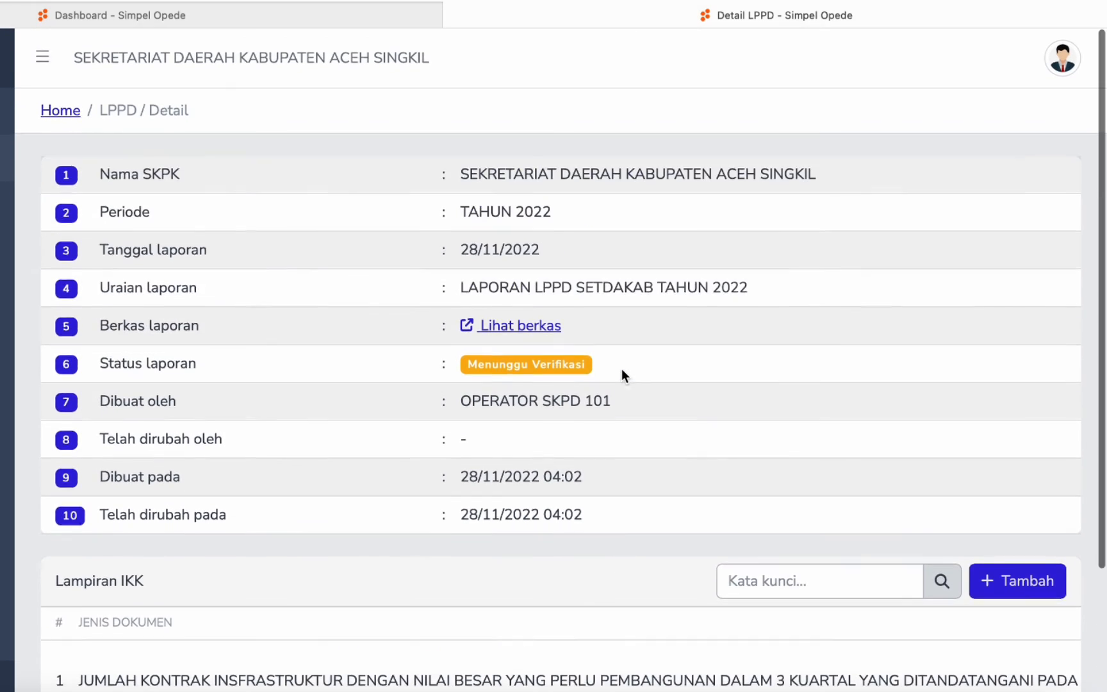
{"action": "scroll", "coordinate": [622, 368], "scroll_direction": "down", "scroll_amount": 2}
{"action": "scroll", "coordinate": [623, 367], "scroll_direction": "up", "scroll_amount": 2}
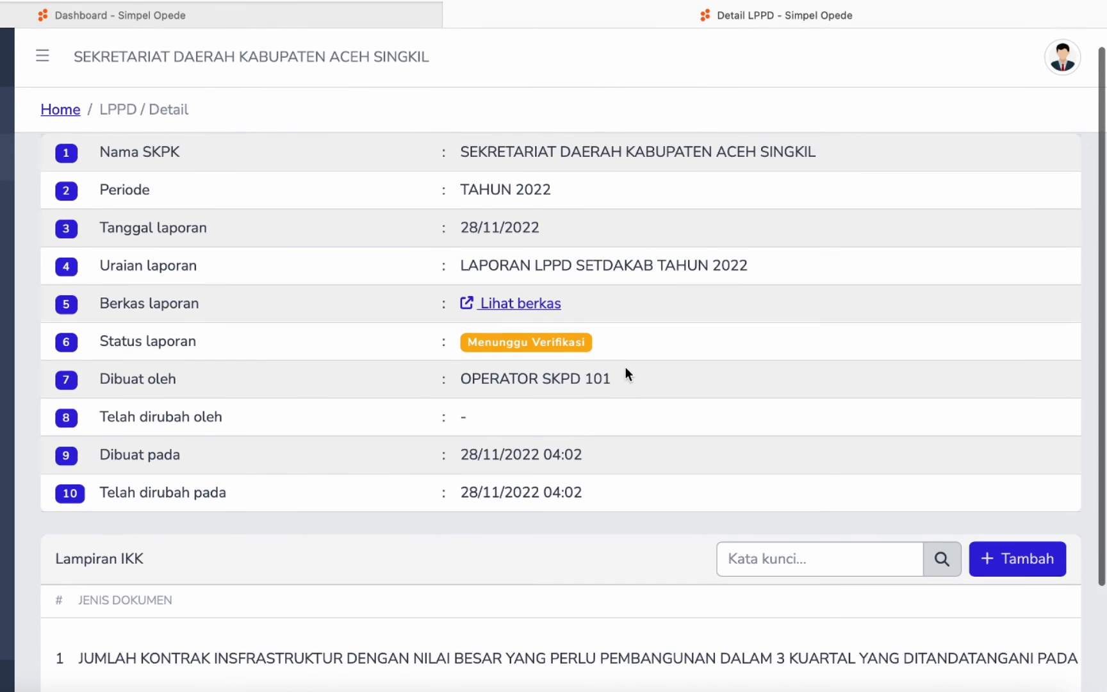
{"action": "scroll", "coordinate": [514, 420], "scroll_direction": "down", "scroll_amount": 3}
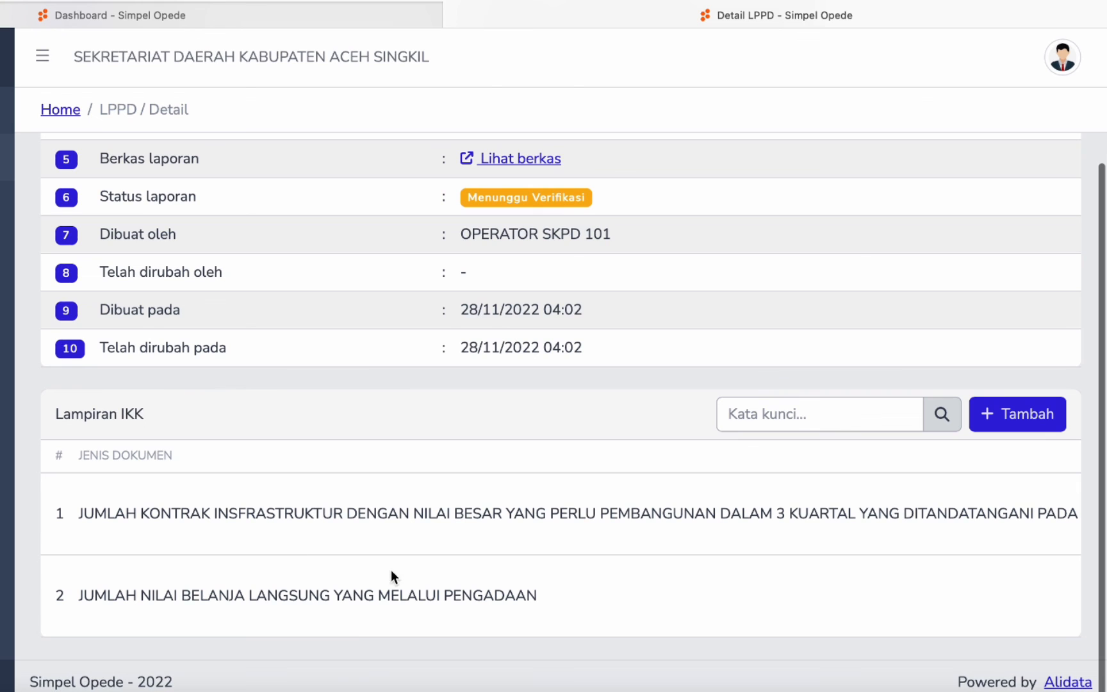
{"action": "left_click", "coordinate": [1013, 417]}
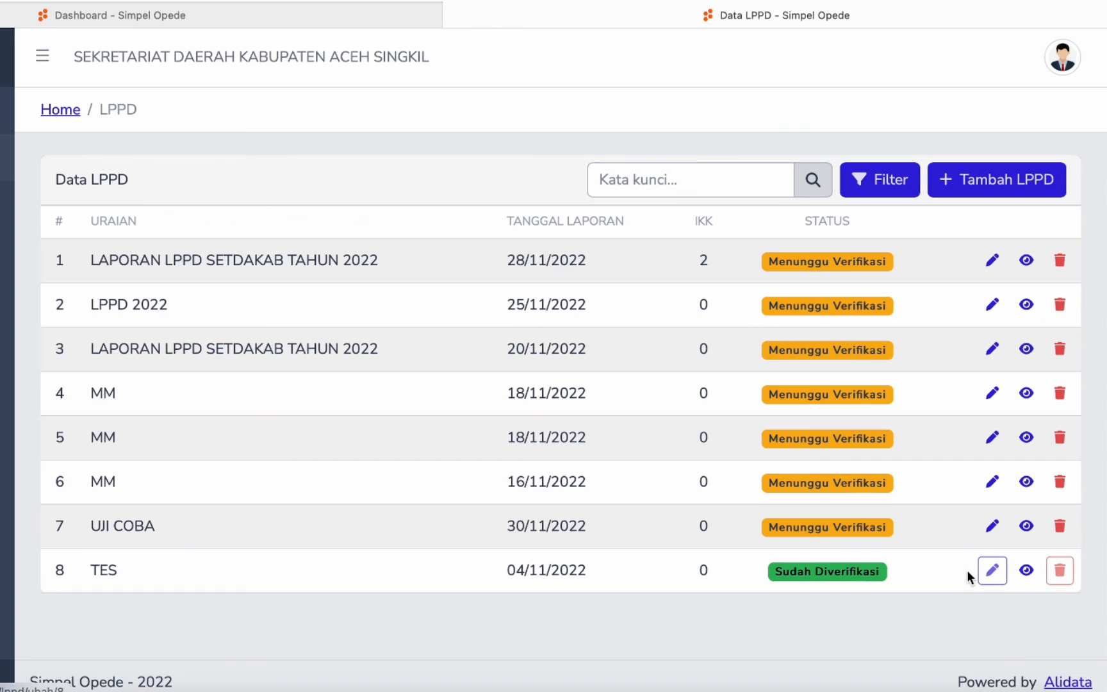
- Delete the UJI COBA test report and two MM entries, confirming each with 'Ya, Hapus!'
{"action": "left_click", "coordinate": [1060, 531]}
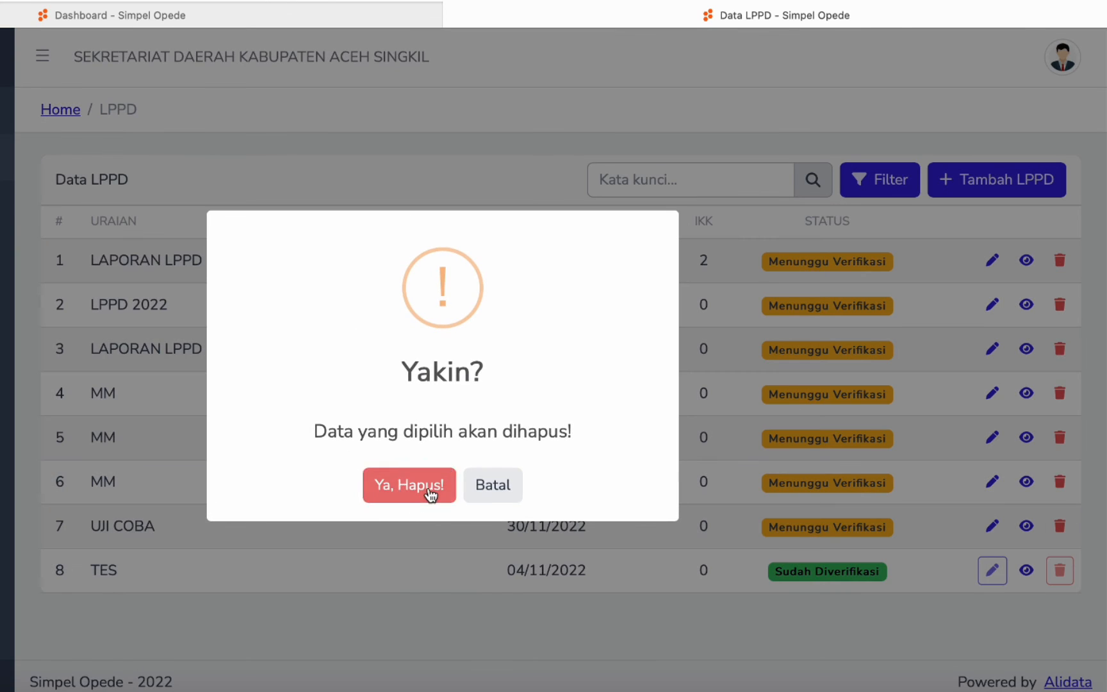
{"action": "left_click", "coordinate": [431, 492]}
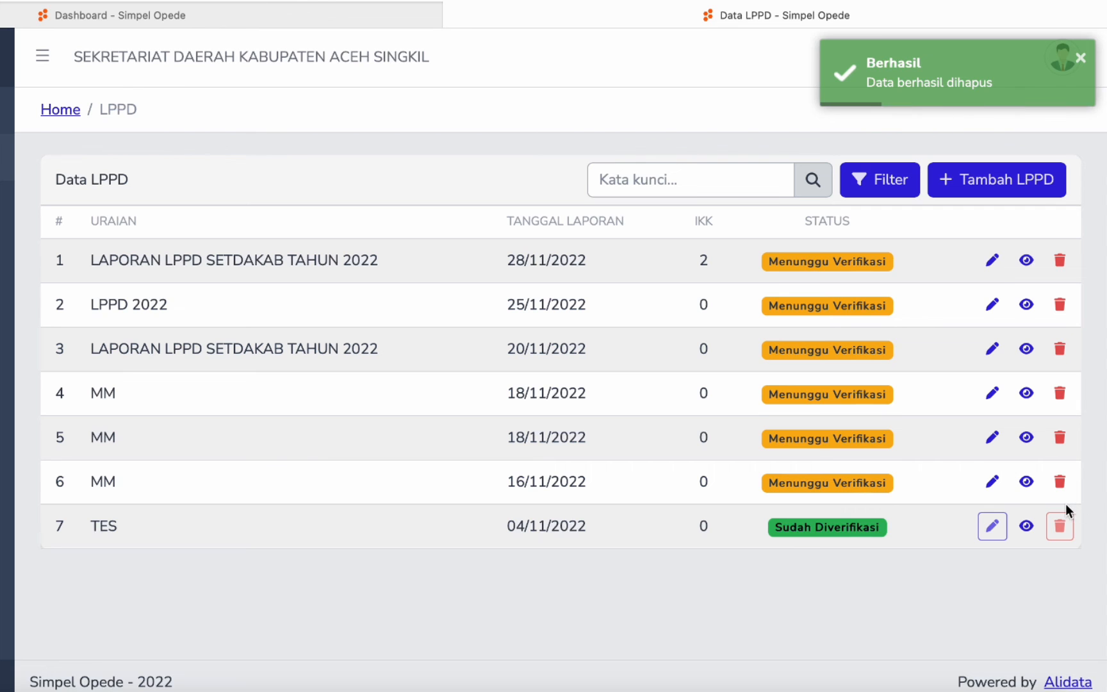
{"action": "left_click", "coordinate": [1061, 482]}
{"action": "left_click", "coordinate": [399, 485]}
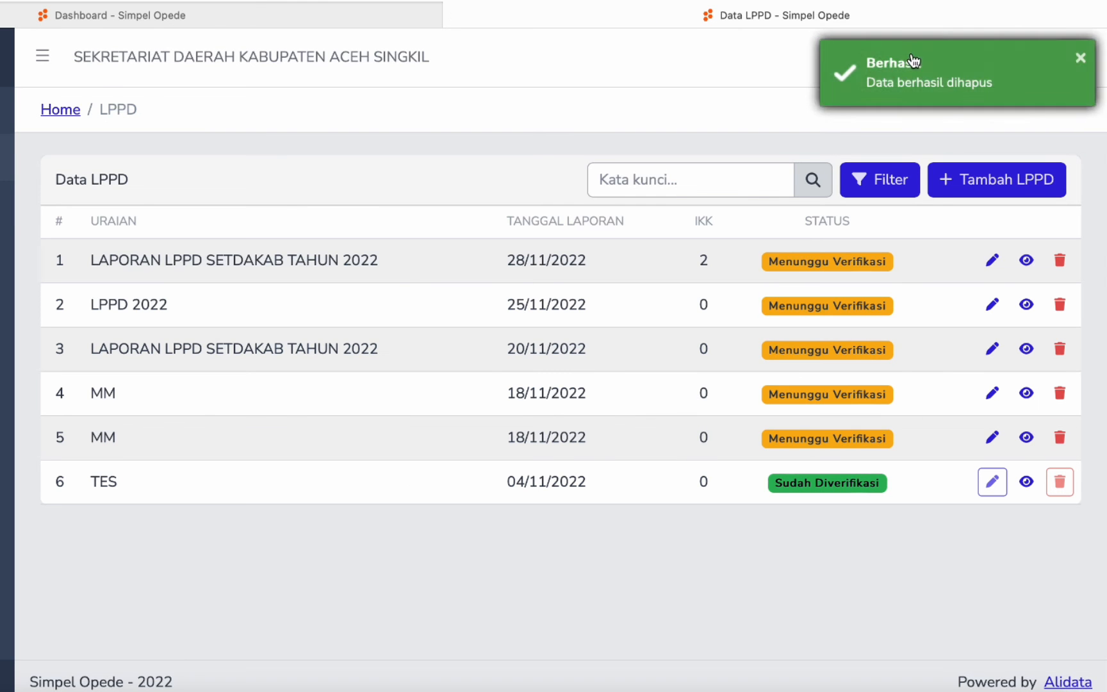
{"action": "left_click", "coordinate": [1061, 438]}
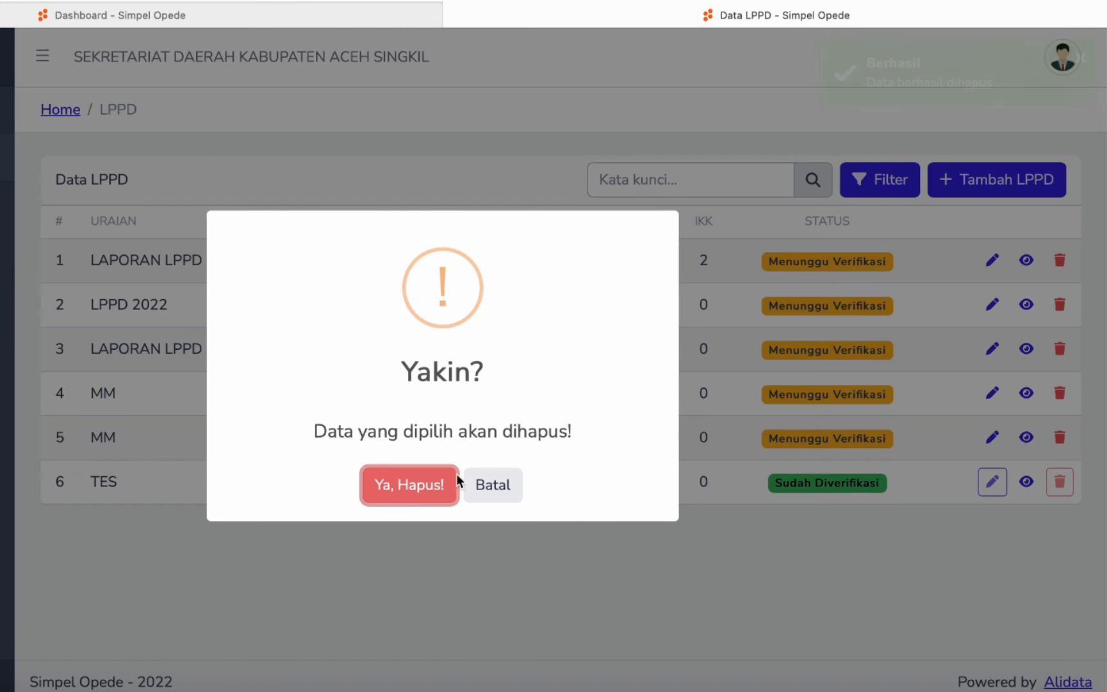
{"action": "left_click", "coordinate": [398, 485]}
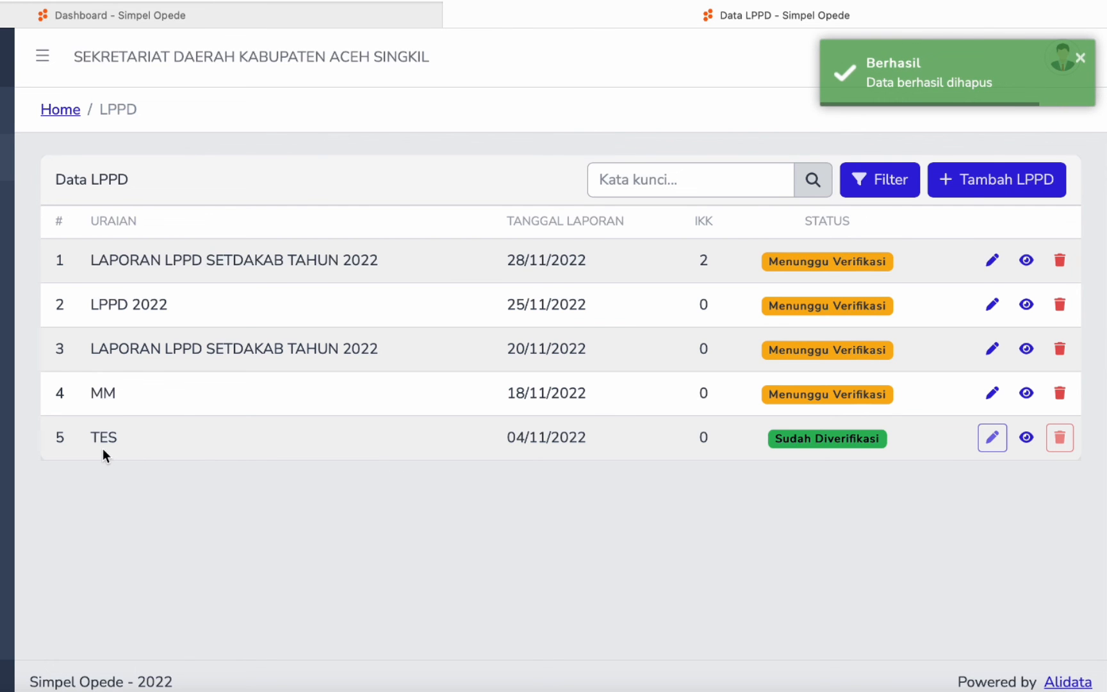
- Delete the last remaining MM entry, leaving four reports in the Data LPPD list
{"action": "left_click_drag", "start_coordinate": [99, 440], "coordinate": [778, 469]}
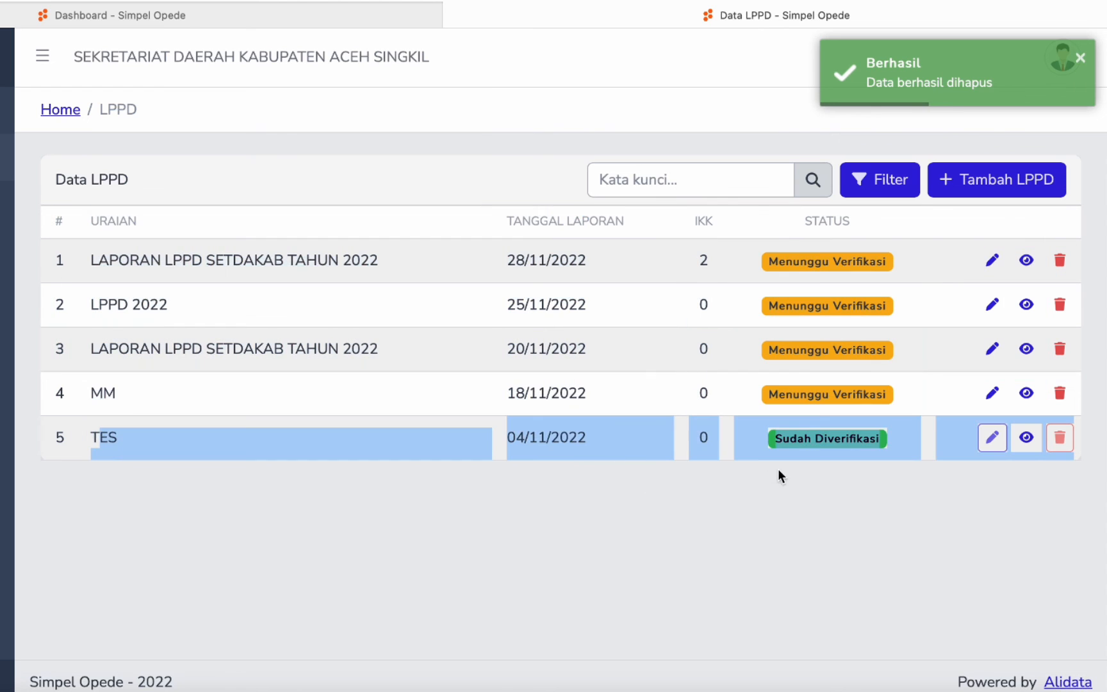
{"action": "left_click", "coordinate": [877, 468]}
{"action": "double_click", "coordinate": [1061, 440]}
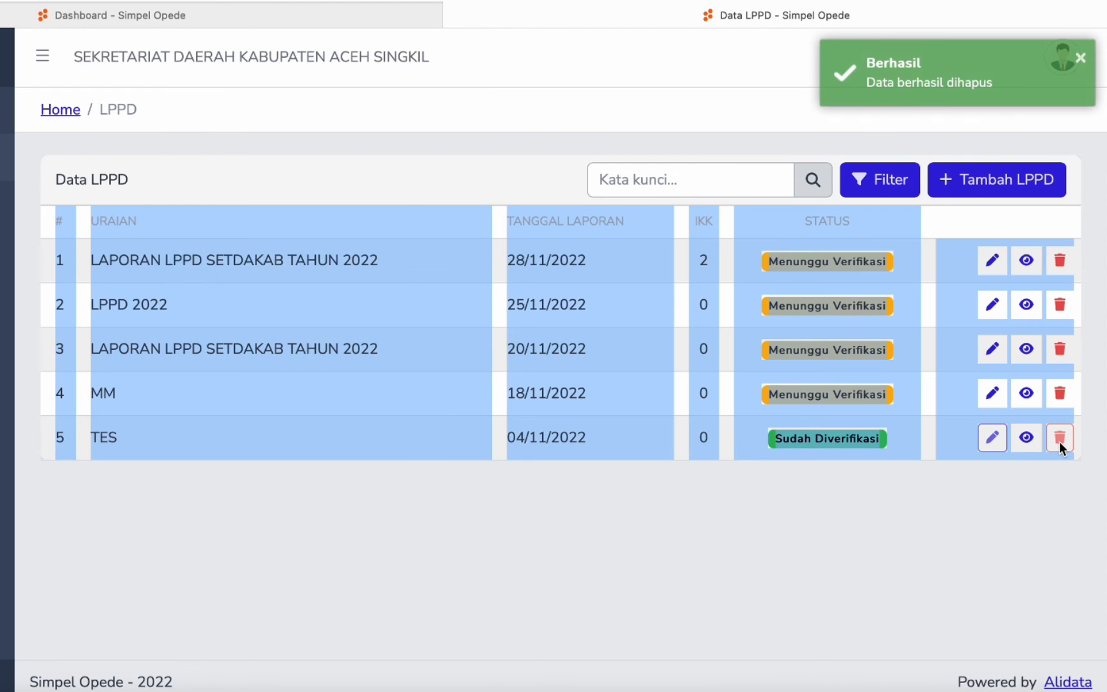
{"action": "left_click", "coordinate": [1065, 439]}
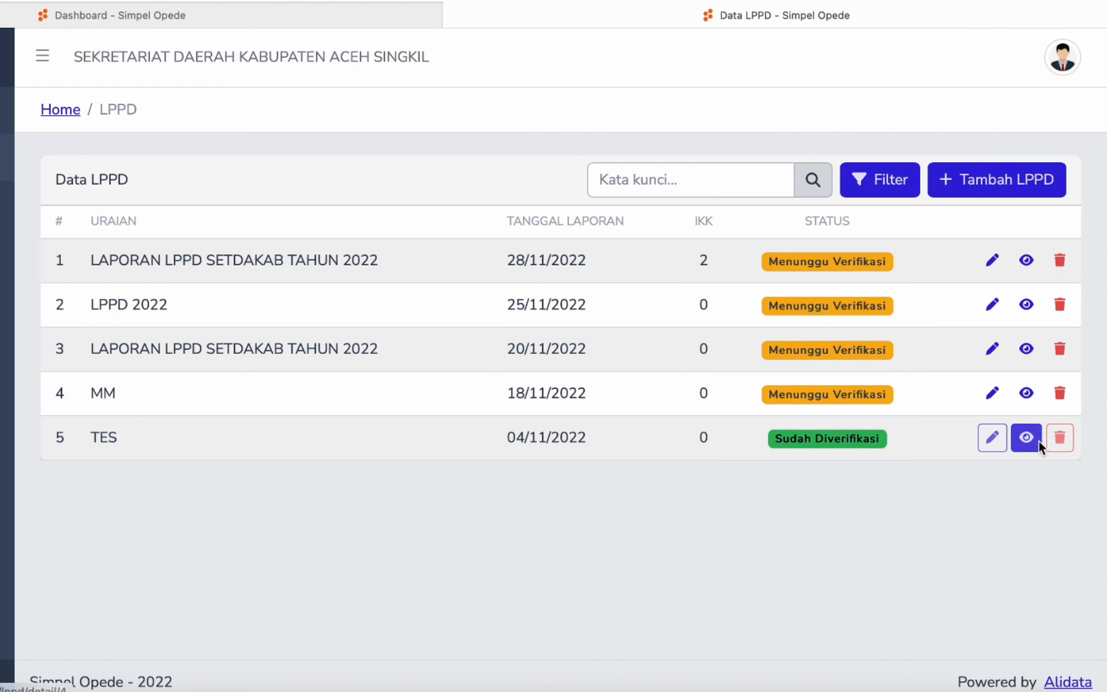
{"action": "left_click", "coordinate": [1064, 394]}
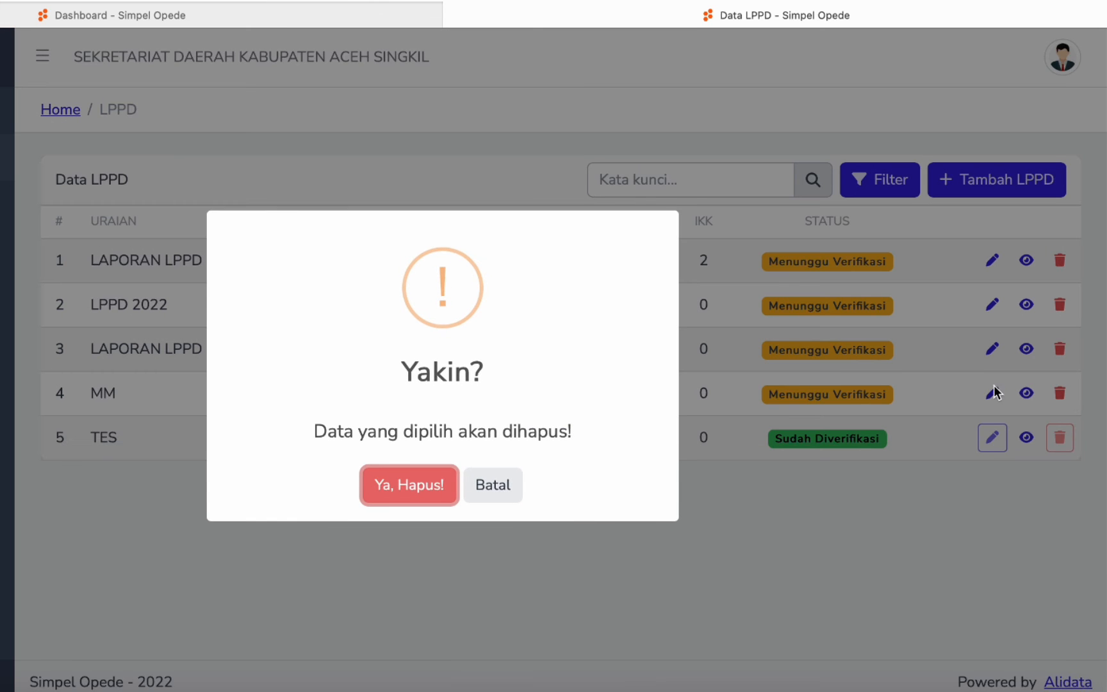
{"action": "left_click", "coordinate": [437, 489]}
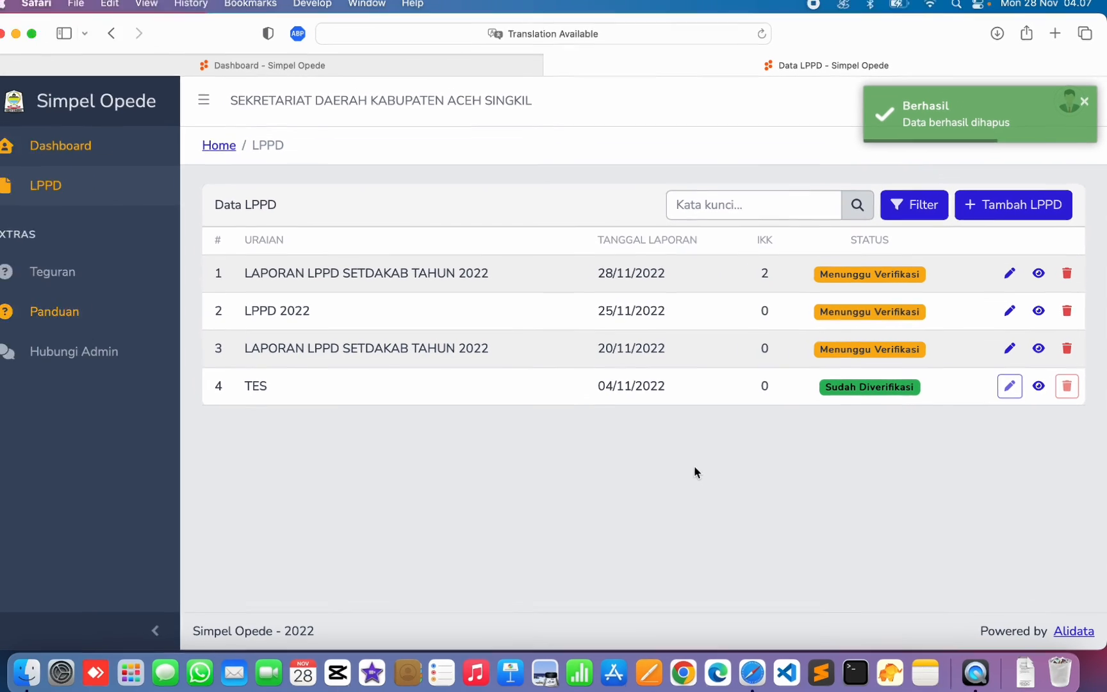
{"action": "scroll", "coordinate": [702, 464], "scroll_direction": "up", "scroll_amount": 2}
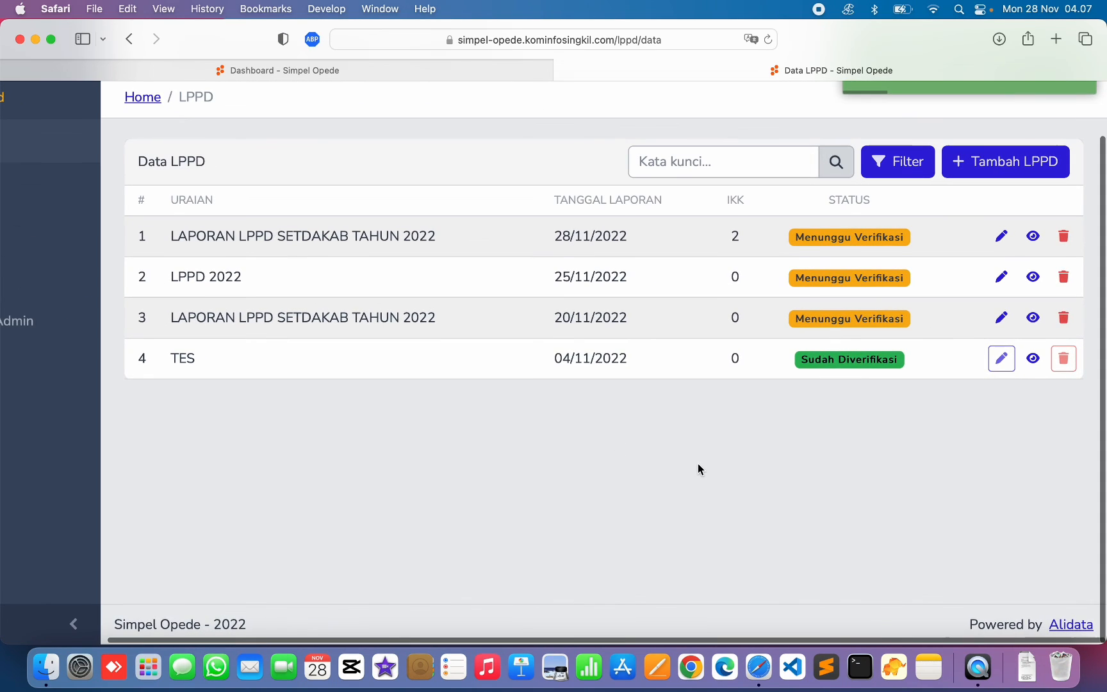
{"action": "scroll", "coordinate": [707, 460], "scroll_direction": "down", "scroll_amount": 2}
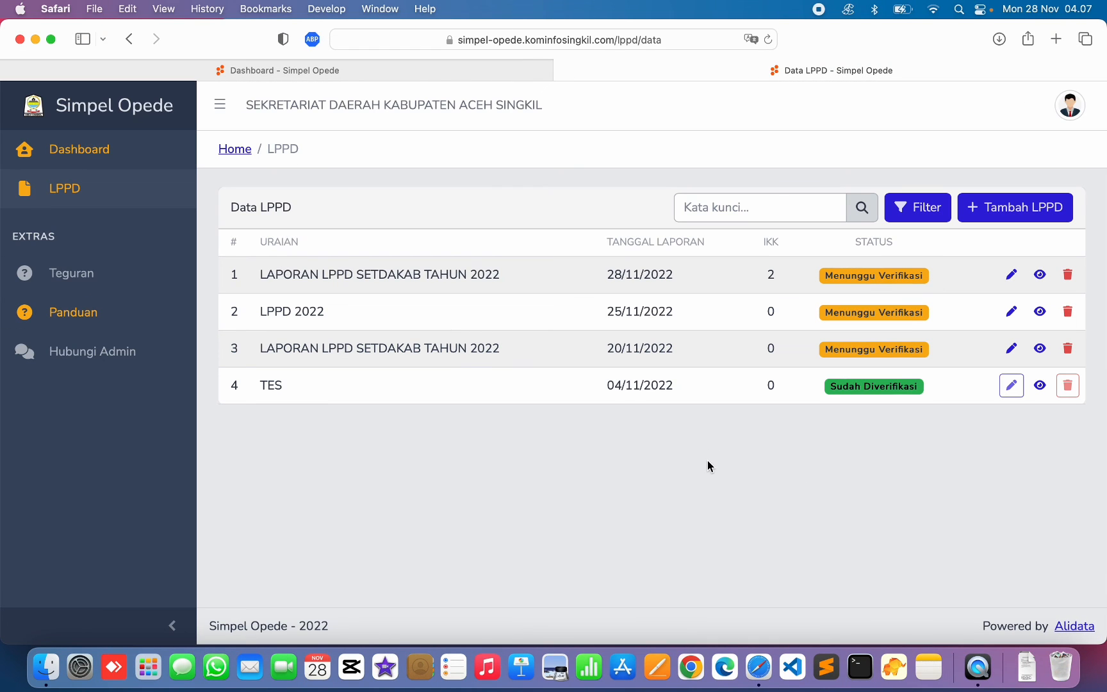